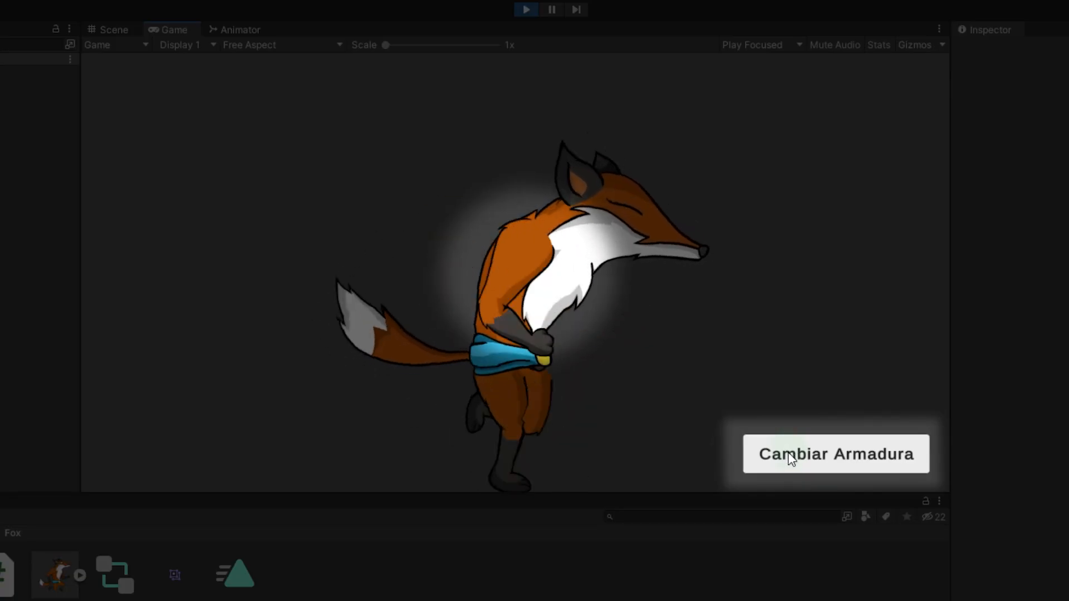
Preview the fox's run animation in play mode, including the armour change, and stop playback.
left_click(791, 456)
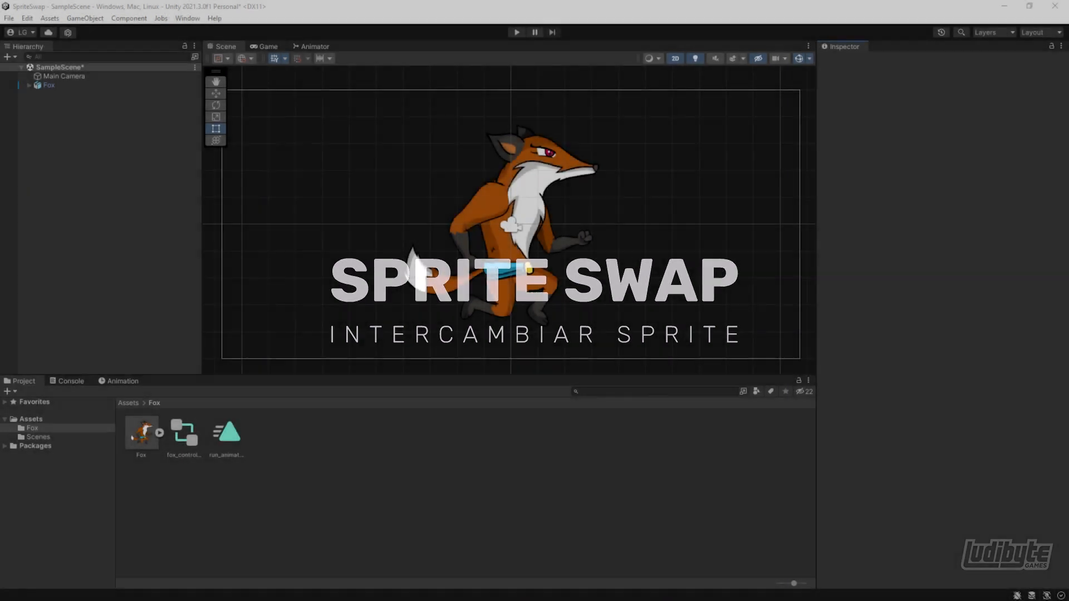
left_click(517, 32)
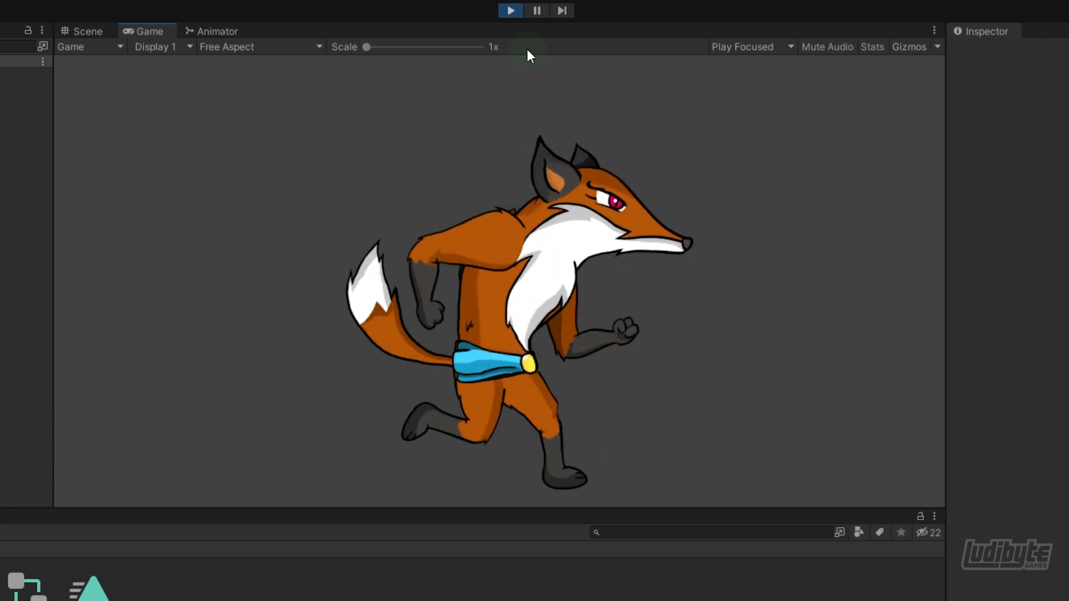
left_click(510, 10)
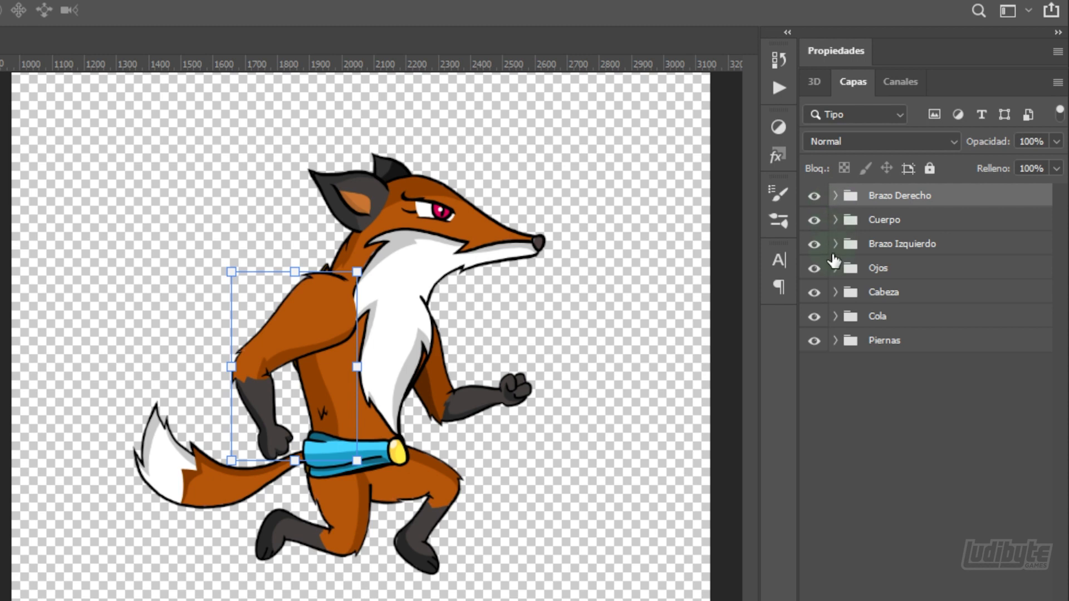
In Photoshop, toggle the visibility of layers ojos_1 and ojos_2 in the Ojos group to compare the two eye drawings.
left_click(836, 269)
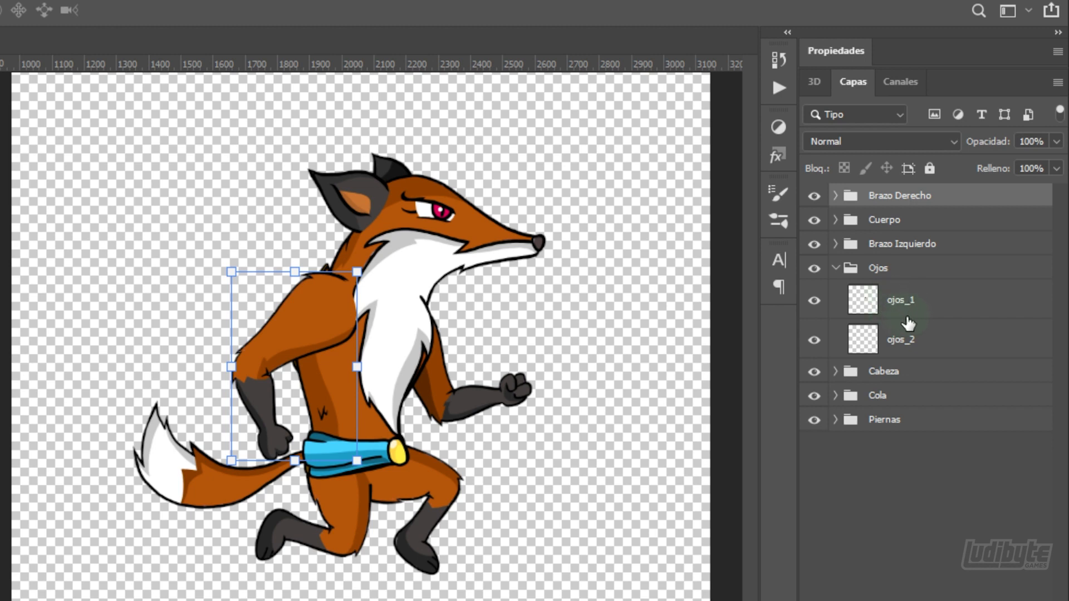
left_click(815, 306)
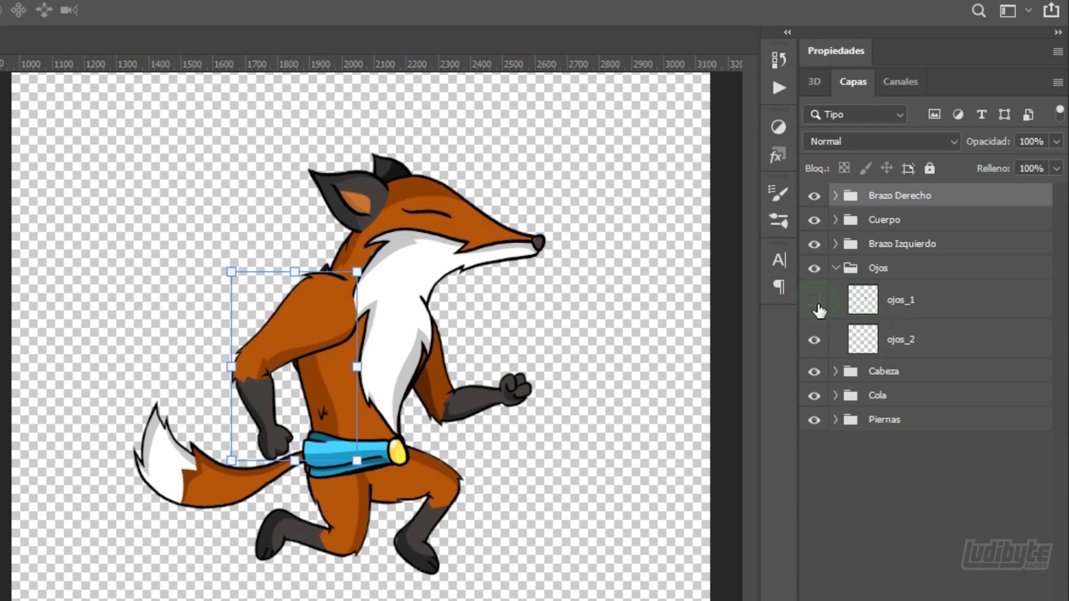
left_click(815, 340)
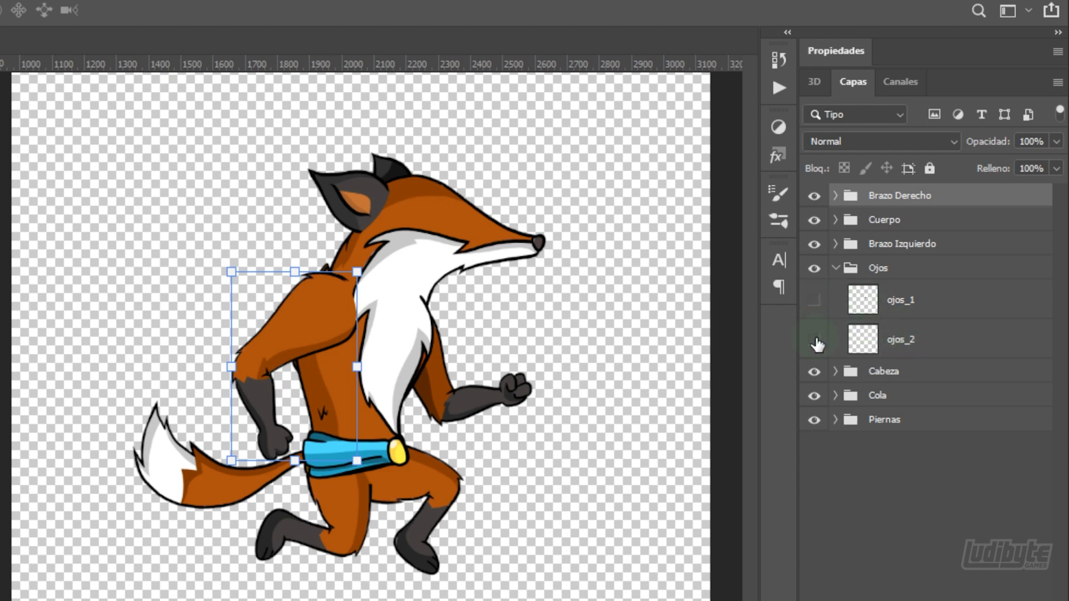
left_click(814, 301)
left_click(835, 268)
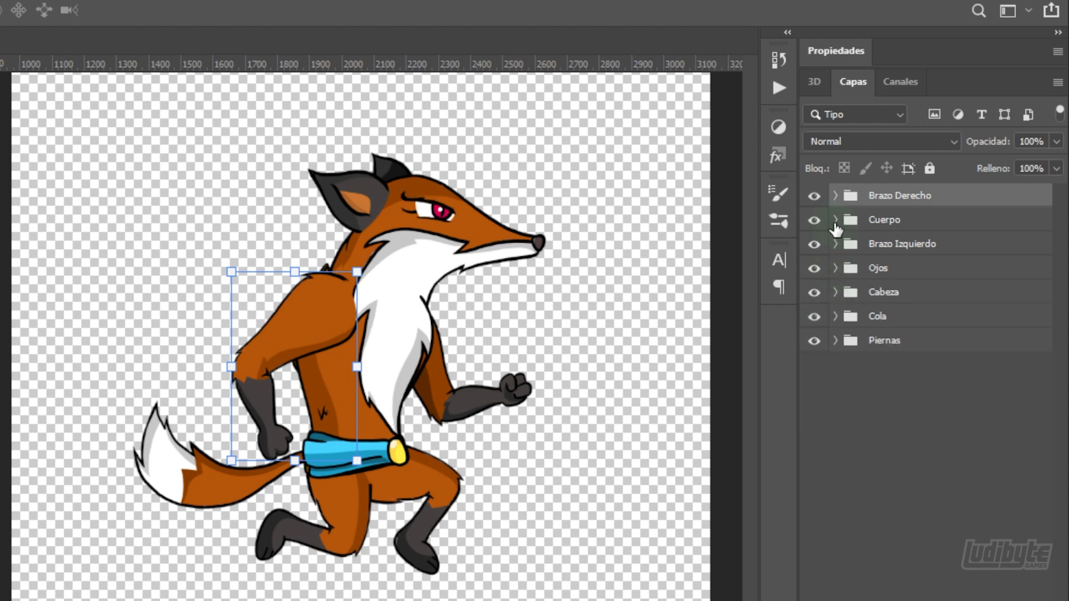
Toggle the visibility of layer cuerpo_1 in the Cuerpo group to compare the body with its armoured version on cuerpo_2.
left_click(836, 220)
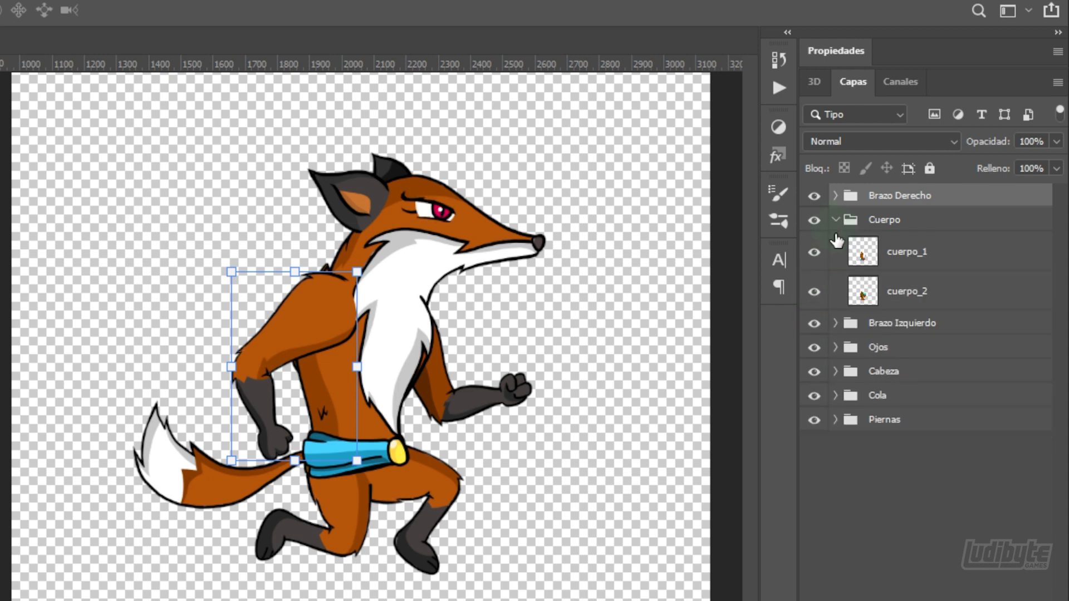
left_click(813, 256)
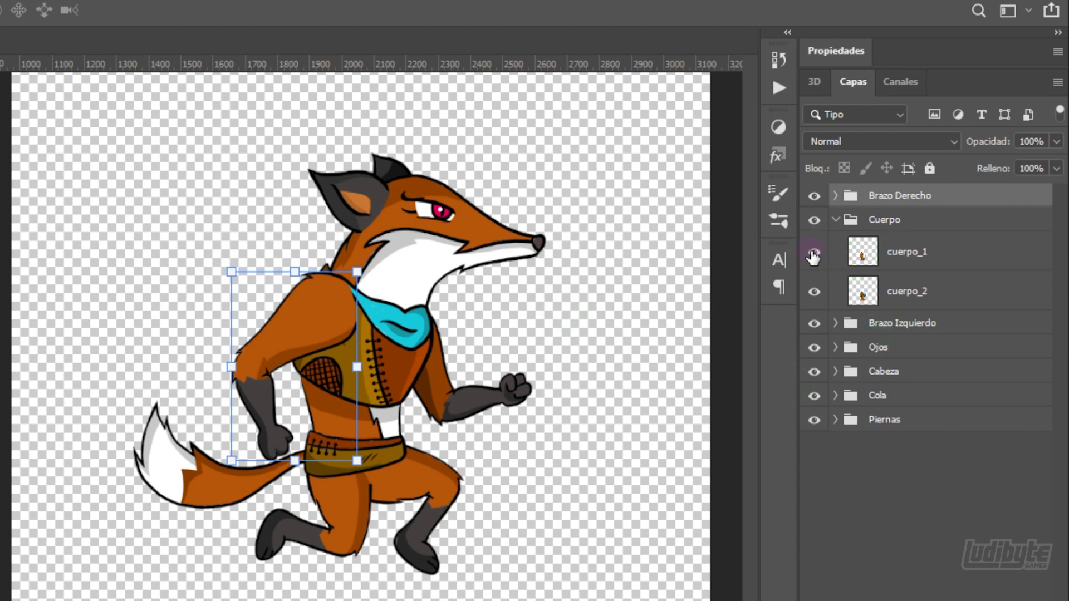
left_click(836, 220)
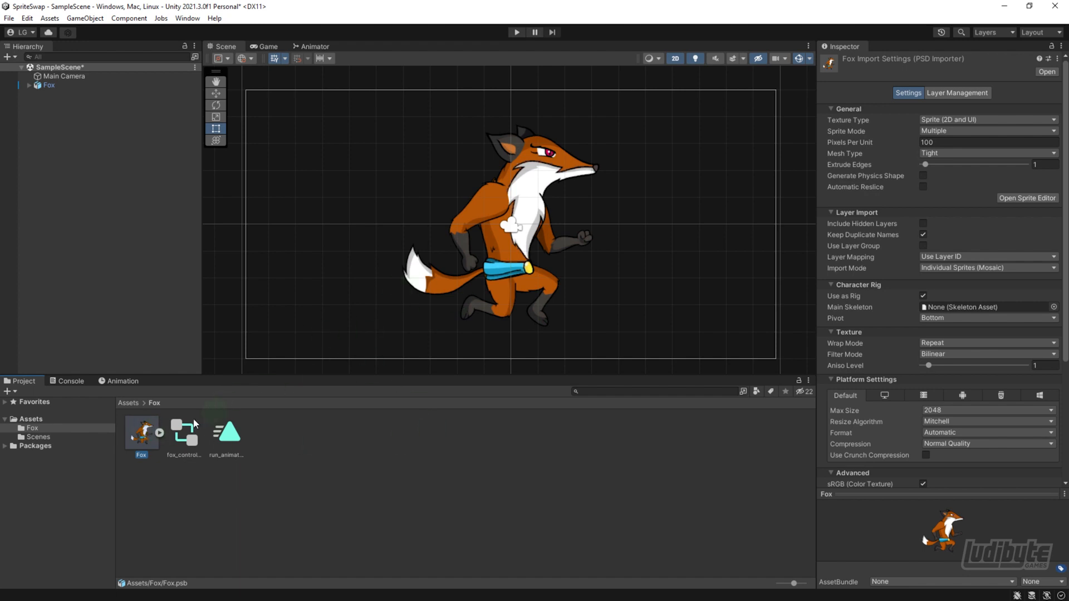
Switch to Unity and open the Fox asset's rig in the Skinning Editor to examine its bones.
left_click(1017, 199)
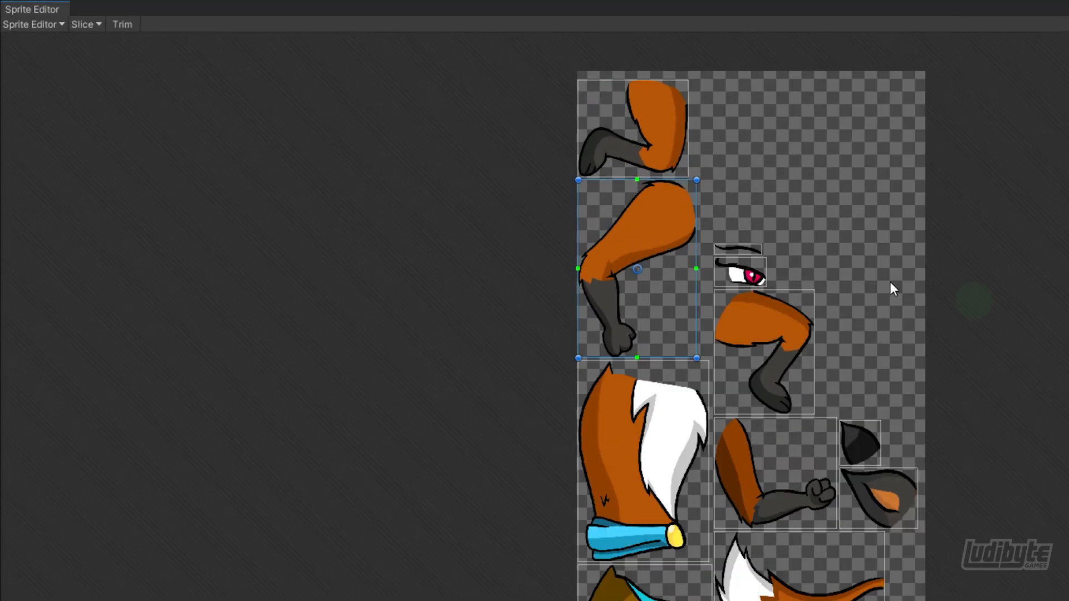
left_click(33, 24)
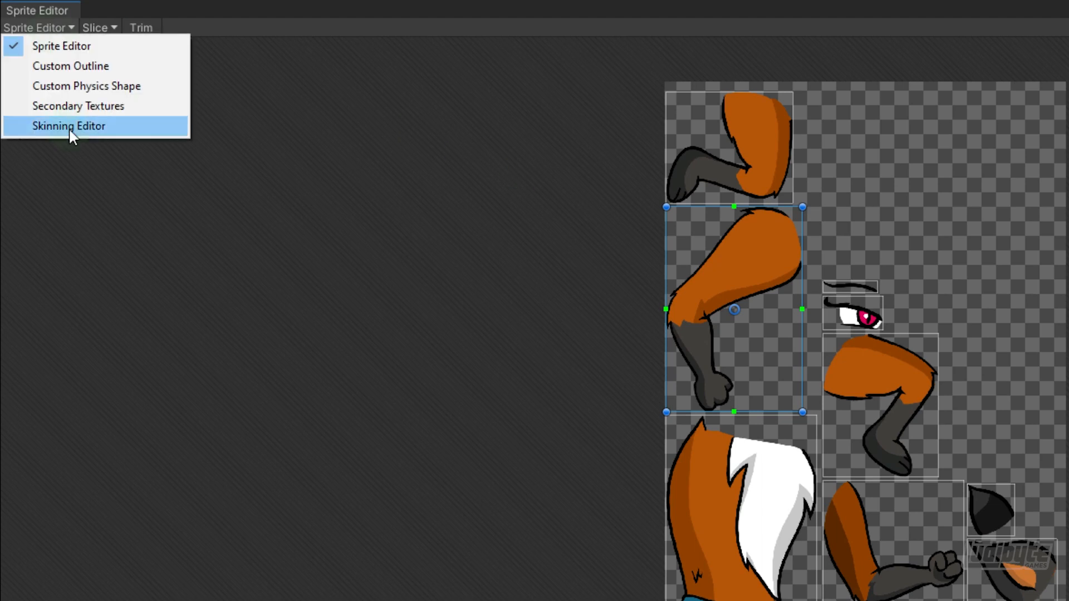
left_click(69, 127)
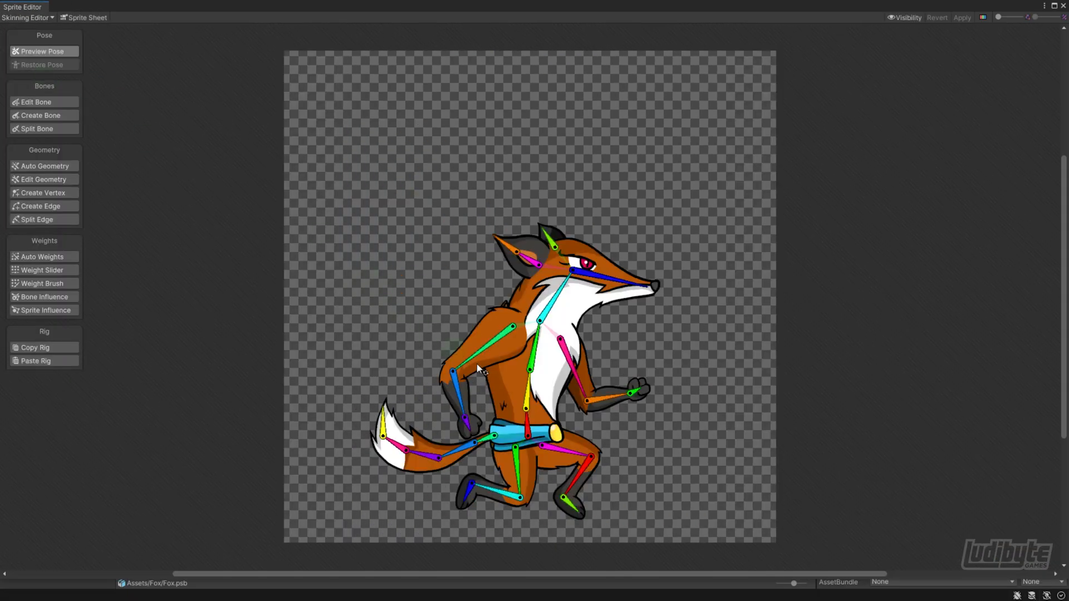
scroll(551, 355, "up", 5)
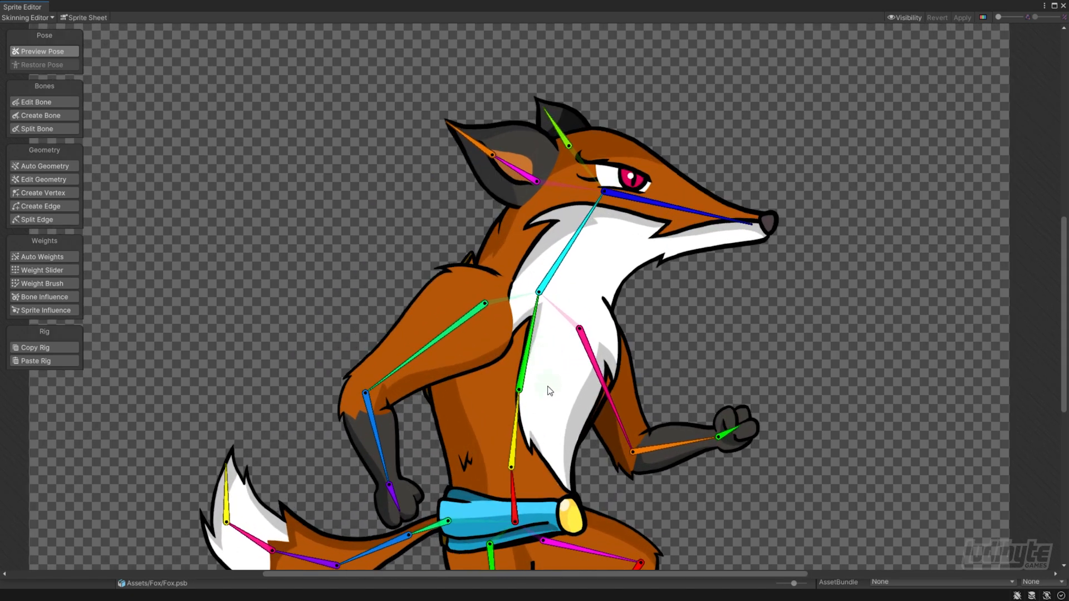
middle_click_drag(550, 391, 564, 335)
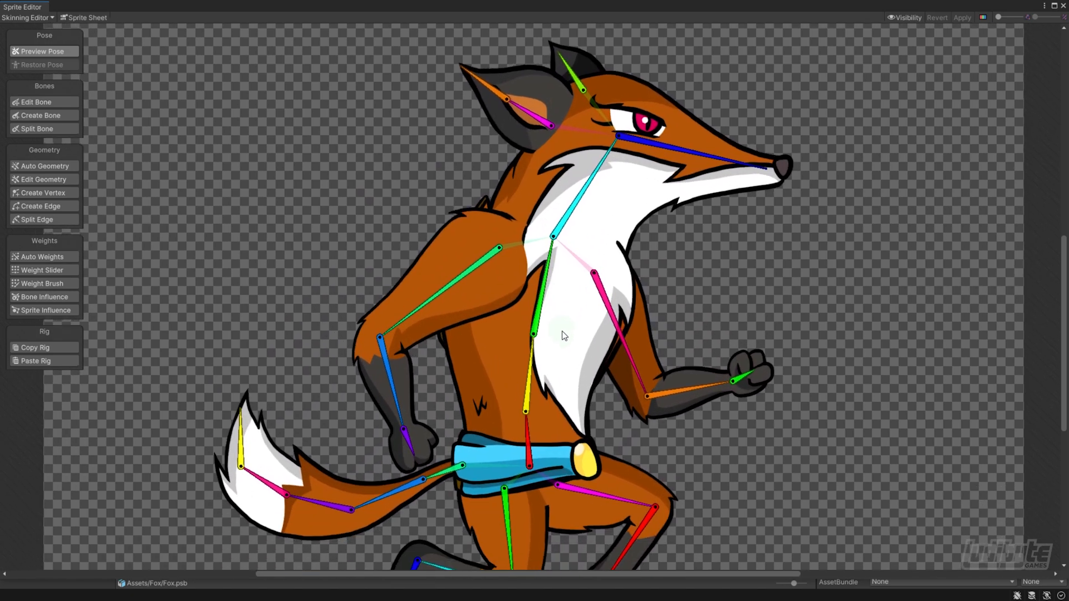
Rotate torso bone bone_3 to preview how both body sprites deform with it, and close the Sprite Editor.
left_click(538, 317)
mouse_move(541, 308)
left_mouse_down()
mouse_move(574, 322)
mouse_move(558, 310)
left_mouse_up()
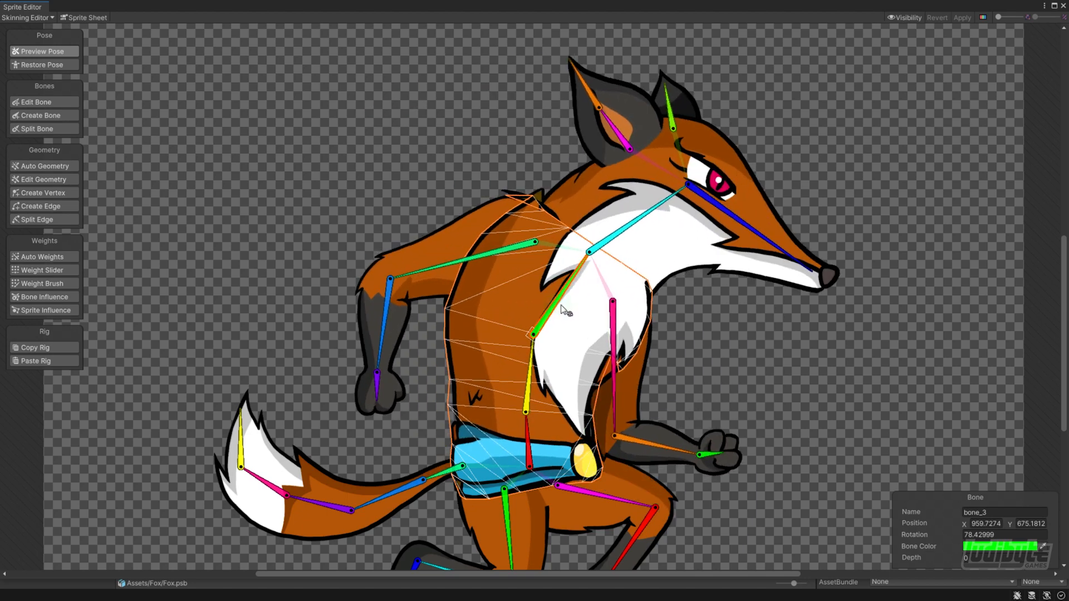
left_click(576, 338)
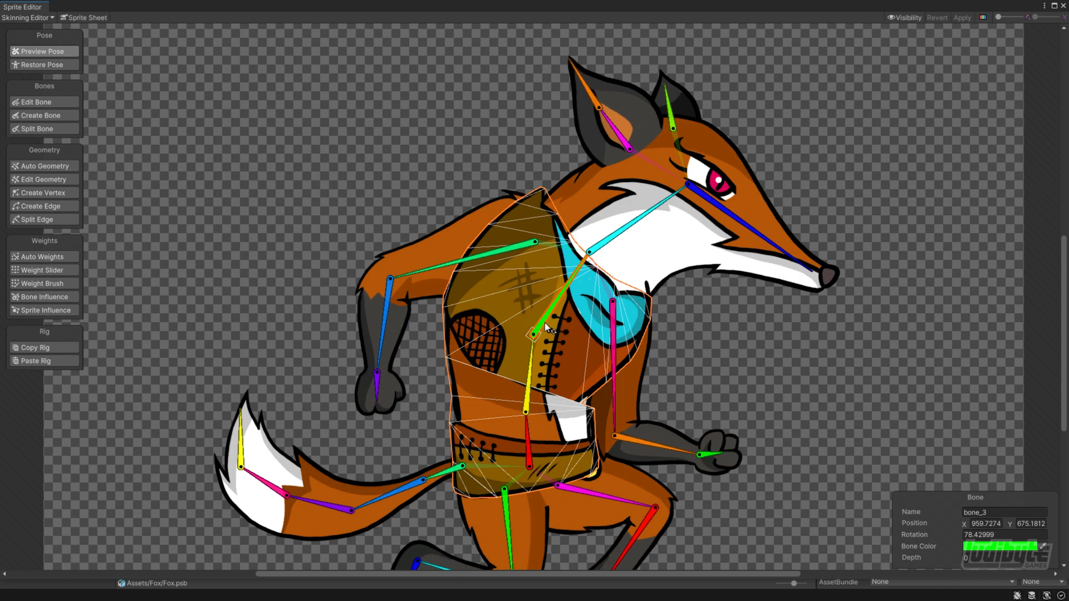
mouse_move(546, 316)
left_mouse_down()
mouse_move(528, 307)
mouse_move(544, 320)
left_mouse_up()
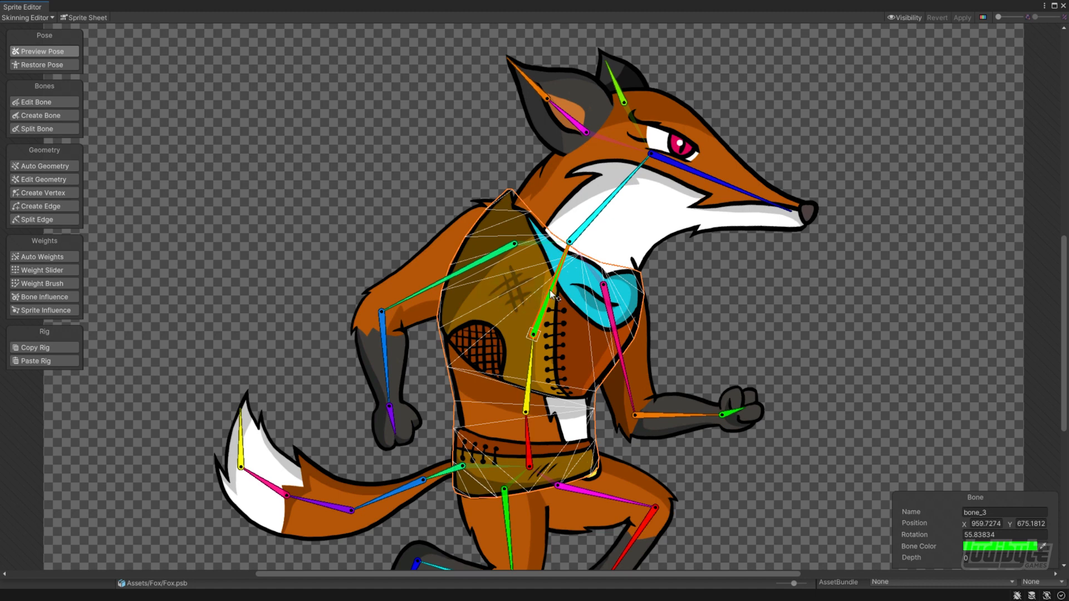
left_click_drag(560, 295, 557, 288)
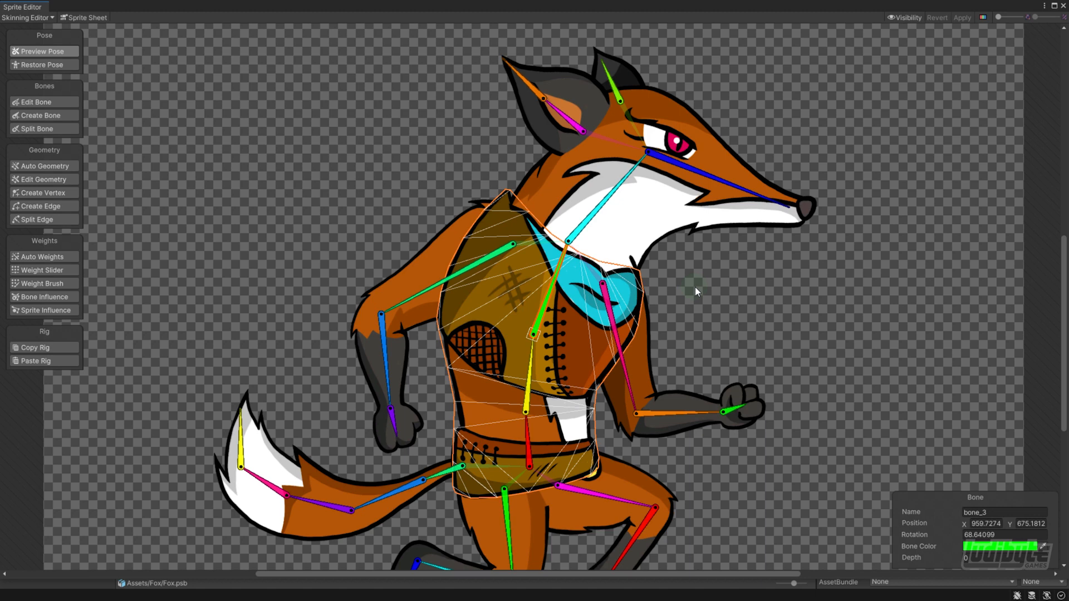
left_click(1063, 7)
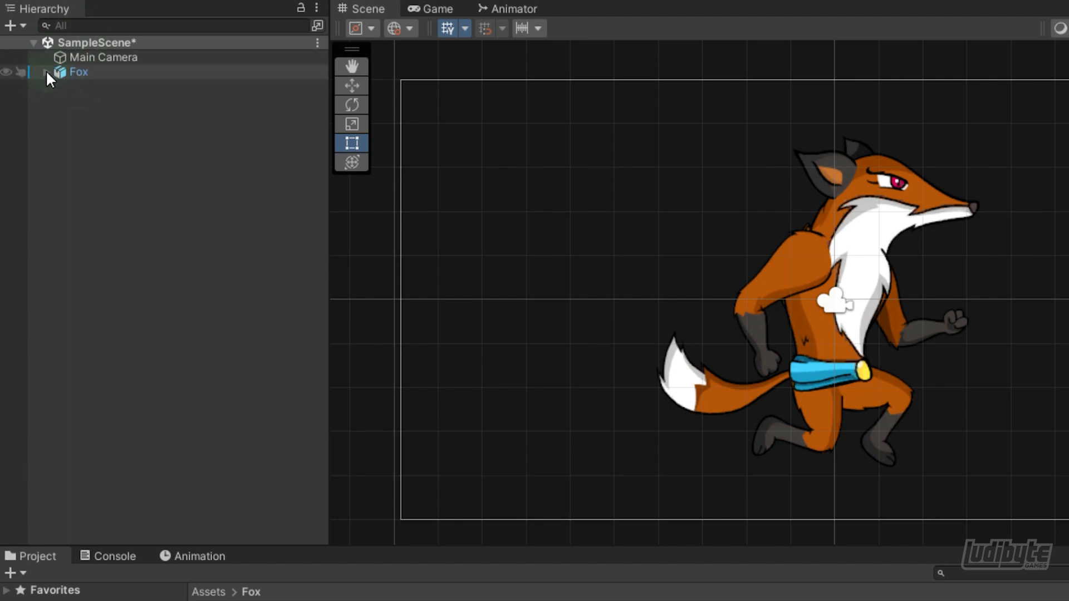
Deactivate the cuerpo_2 and ojos_2 objects inside the Fox object in the scene.
left_click(46, 72)
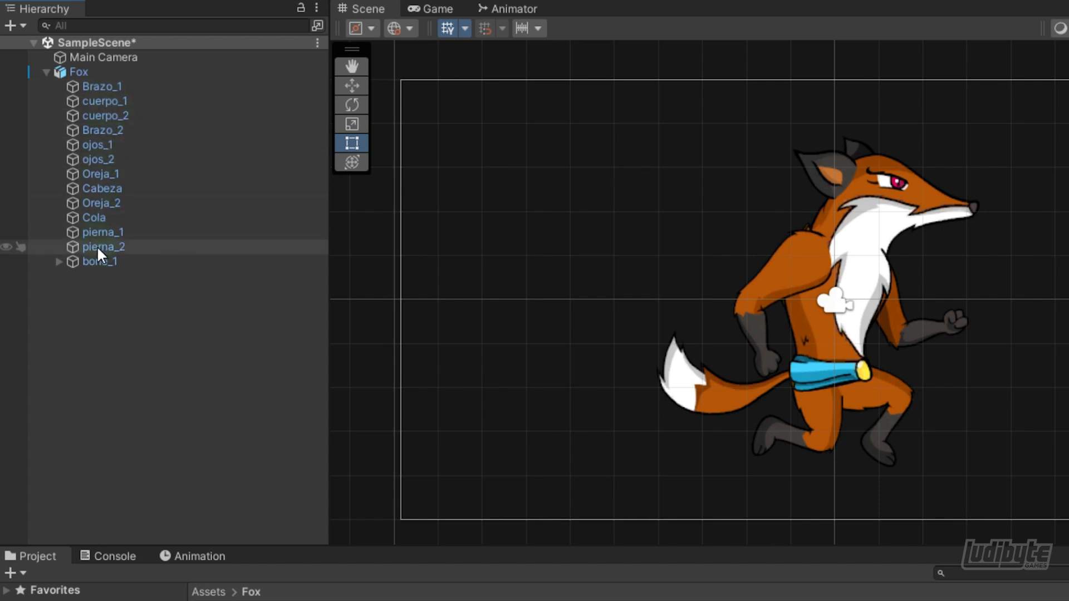
left_click(103, 102)
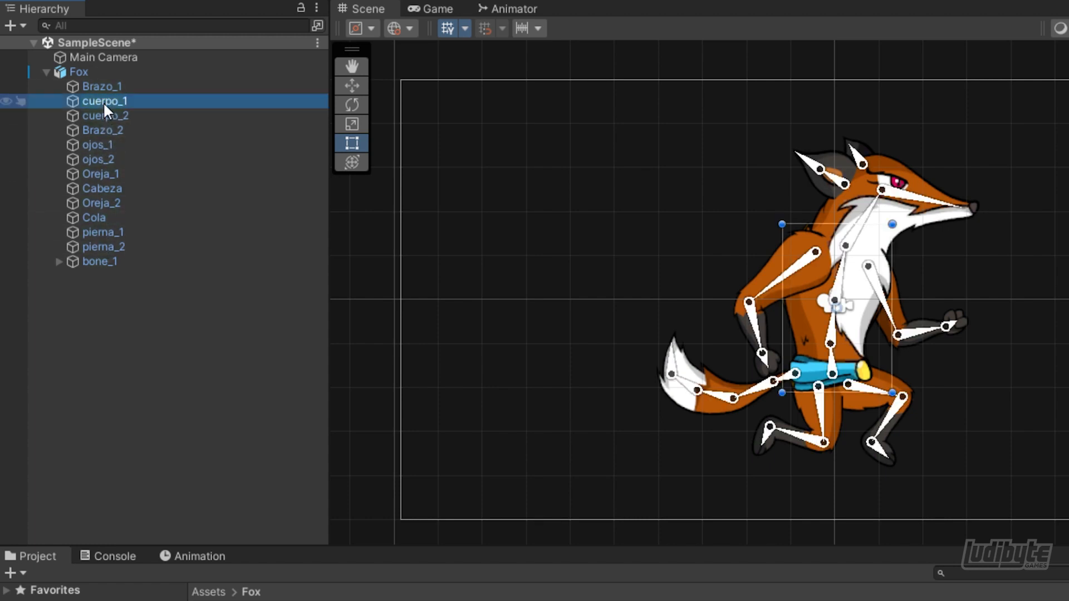
left_click(106, 116)
left_click(105, 102)
left_click(92, 115)
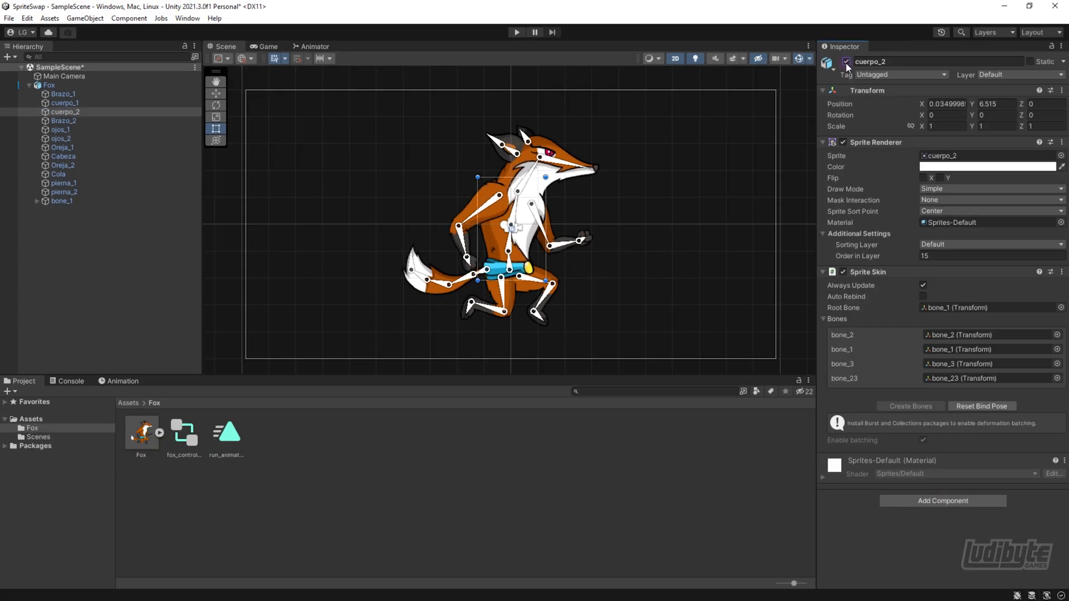
left_click(847, 62)
left_click(59, 139)
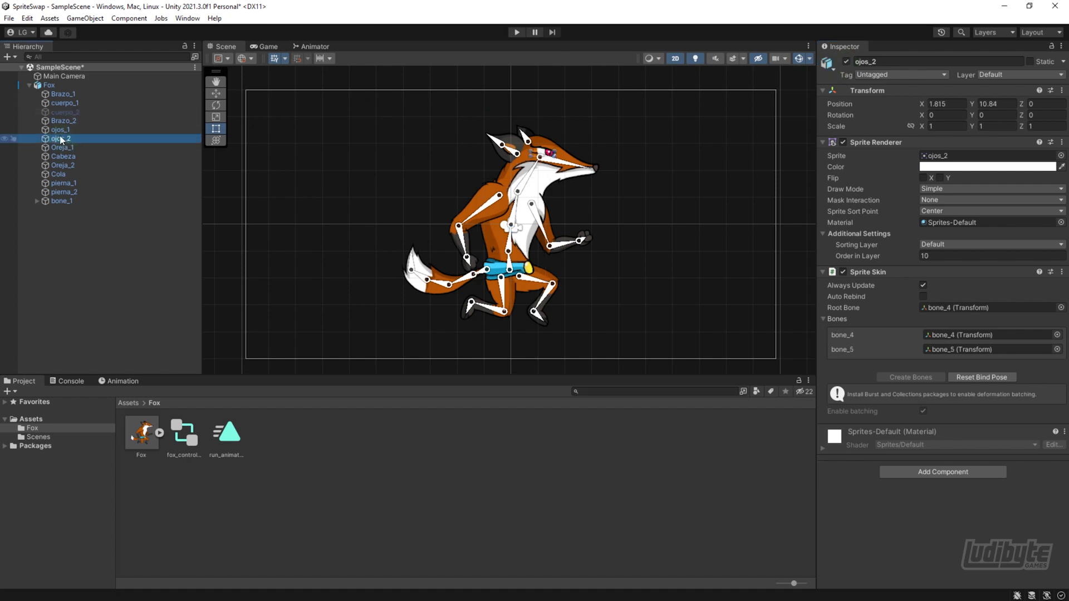
left_click(847, 63)
Run the scene to check the fox's animation with only the first body and eye sprites active, and stop it.
scroll(509, 192, "up", 3)
middle_click_drag(559, 230, 561, 217)
left_click(517, 32)
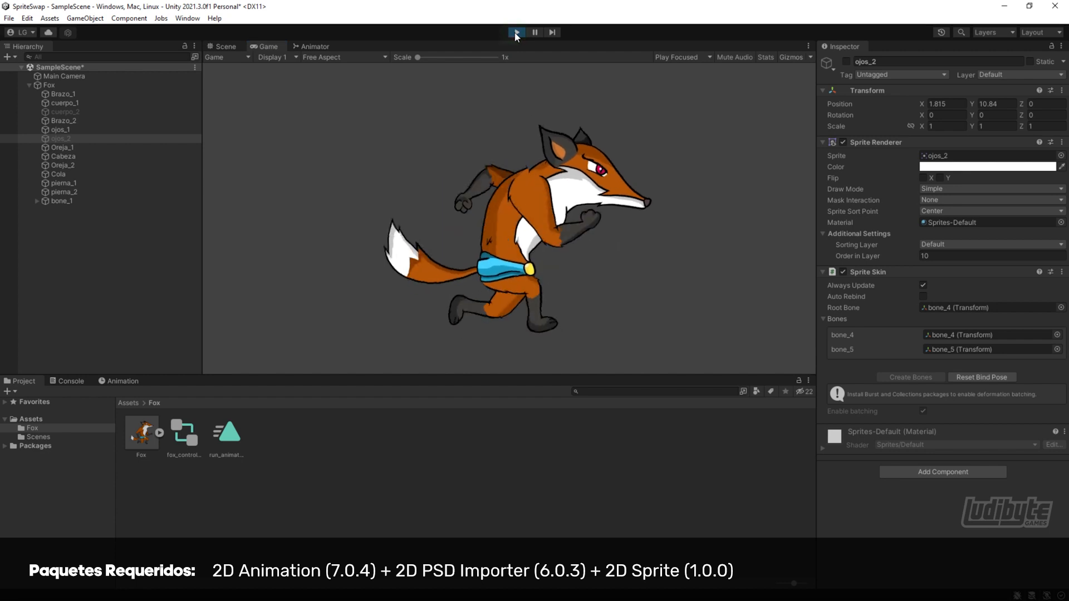
left_click(517, 32)
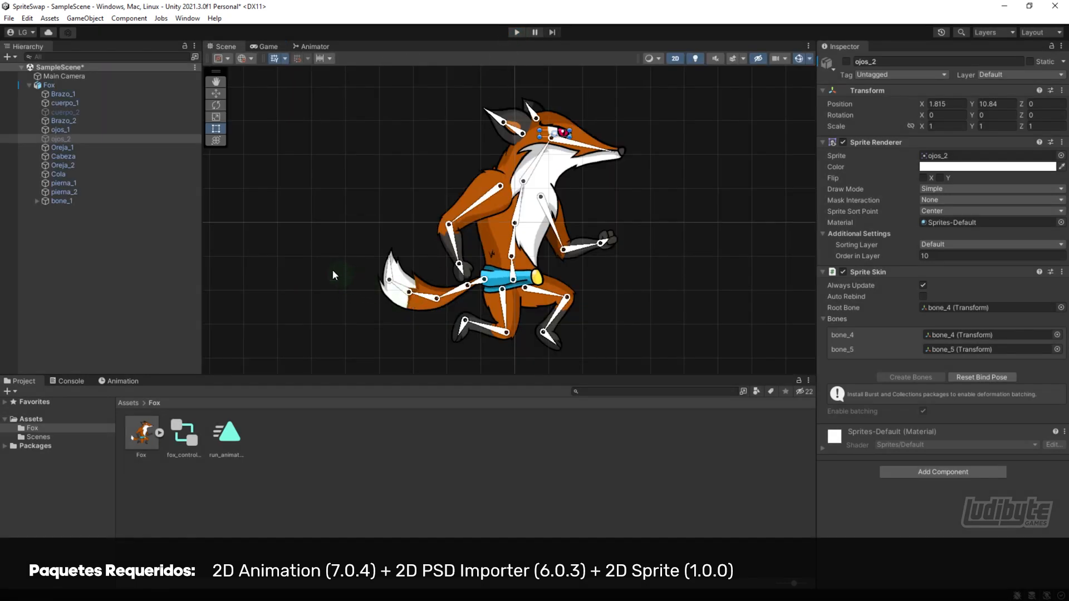
Review the Fox object's run_animation by scrubbing to frame 30 and examining the bone_1 rotation properties.
left_click(51, 87)
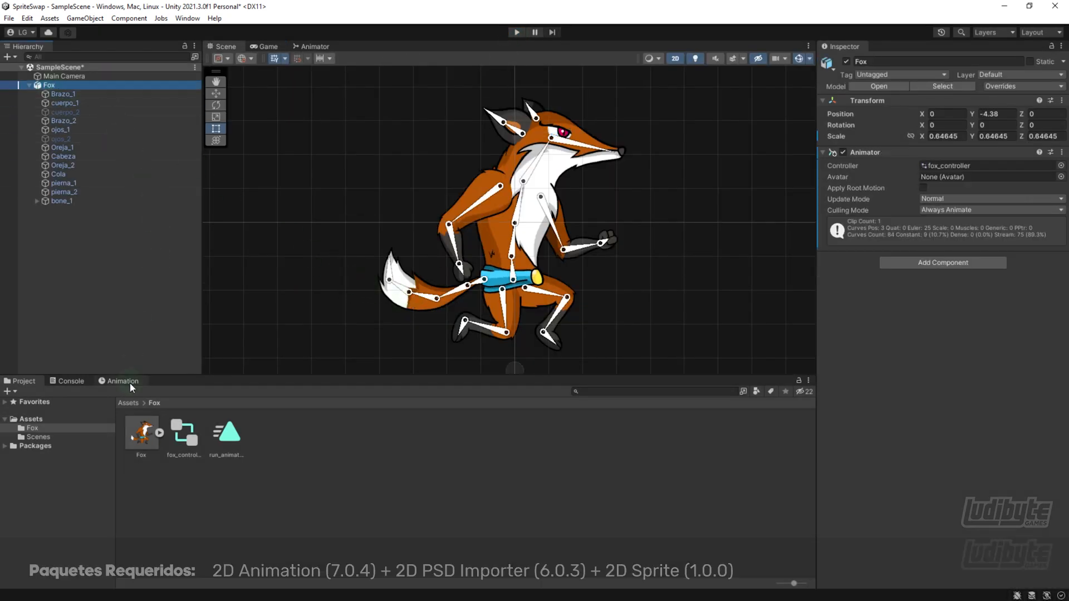
left_click(124, 381)
left_click_drag(229, 378, 505, 317)
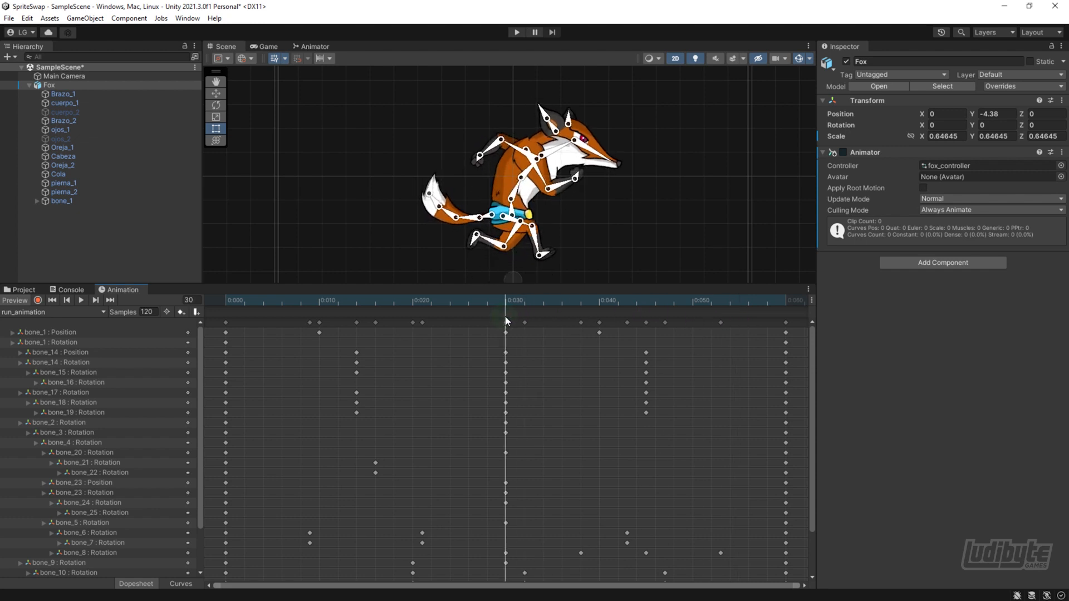
left_click(12, 343)
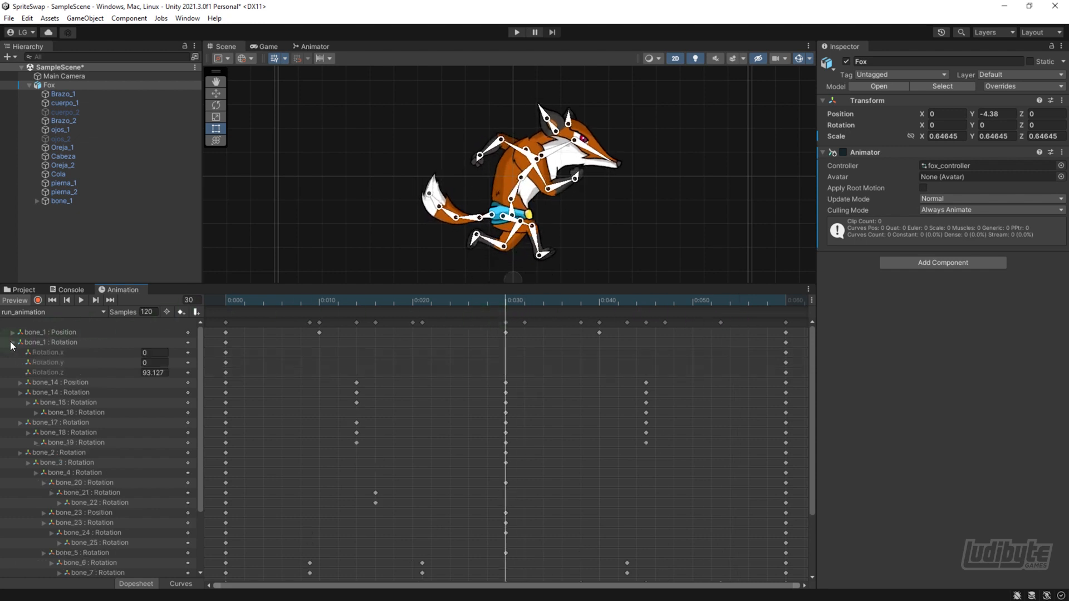
left_click(12, 343)
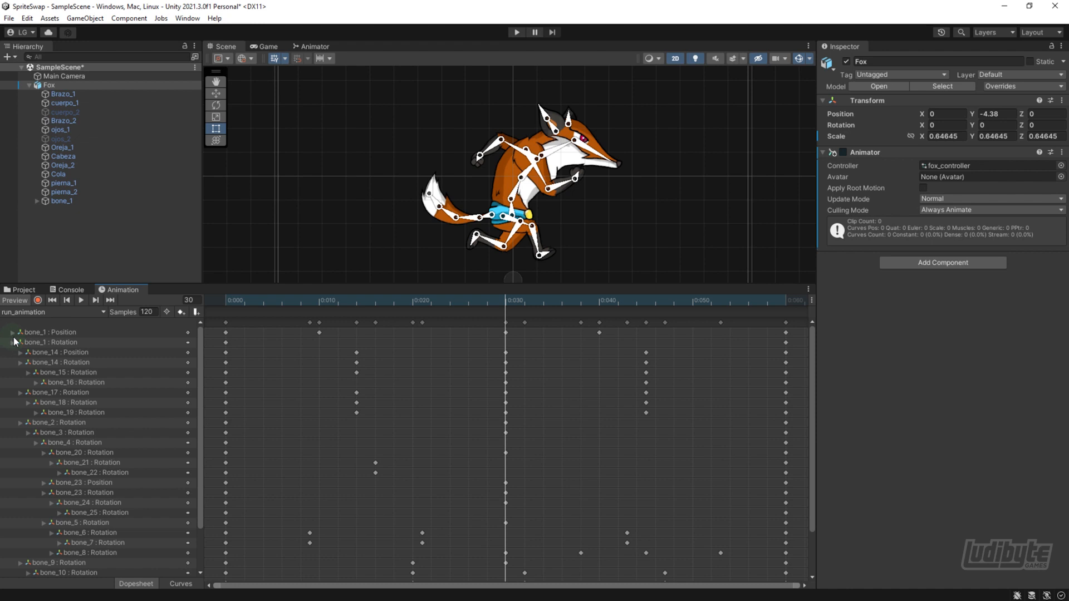
Create a Sprite Library Asset named Ojos in the Fox assets folder.
left_click(24, 290)
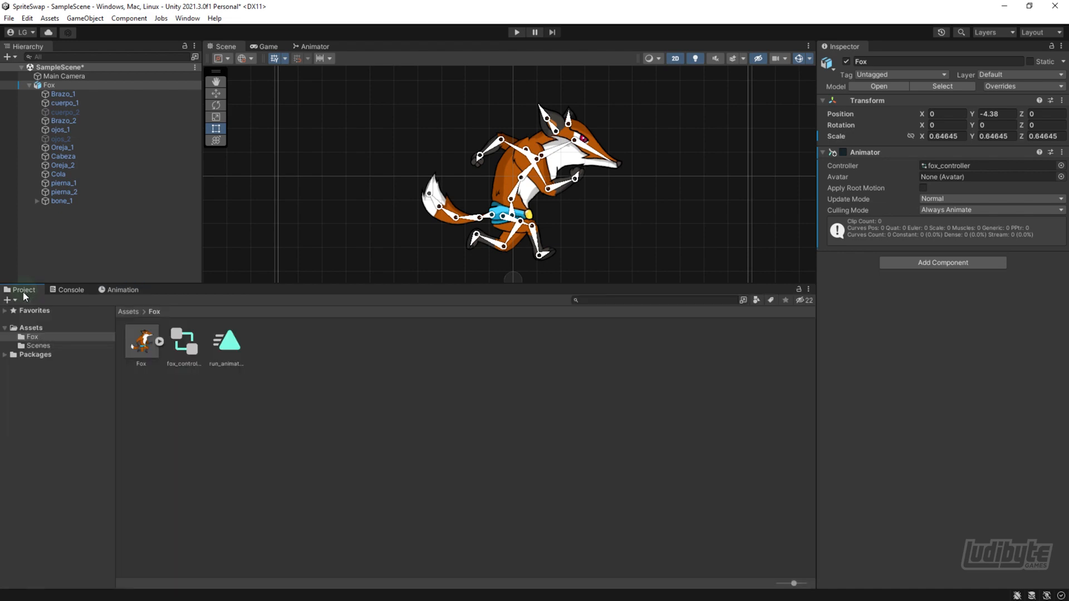
right_click(277, 351)
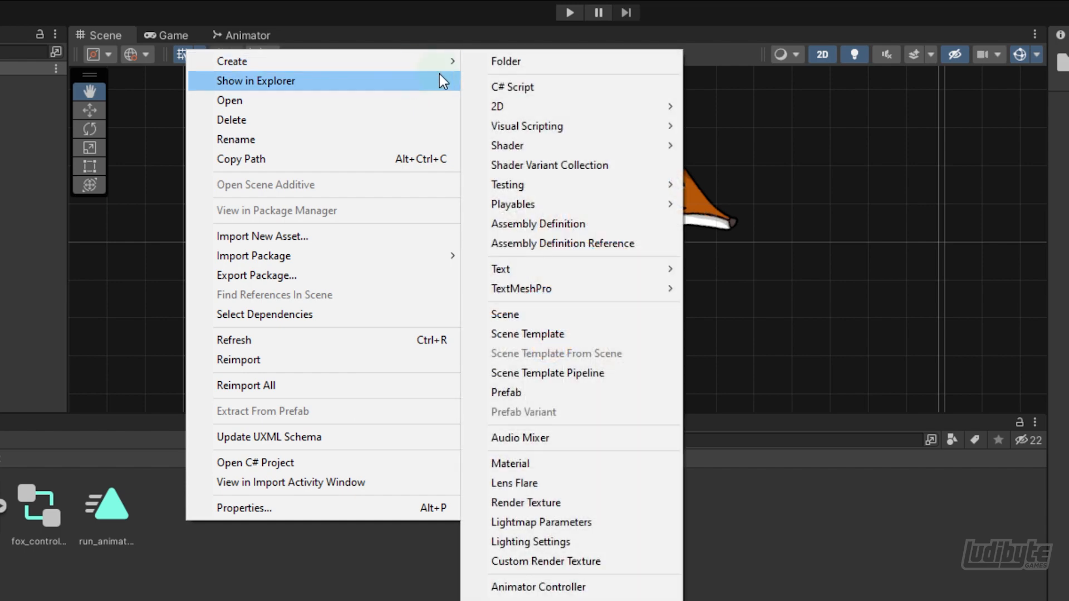
mouse_move(428, 62)
mouse_move(543, 106)
mouse_move(738, 128)
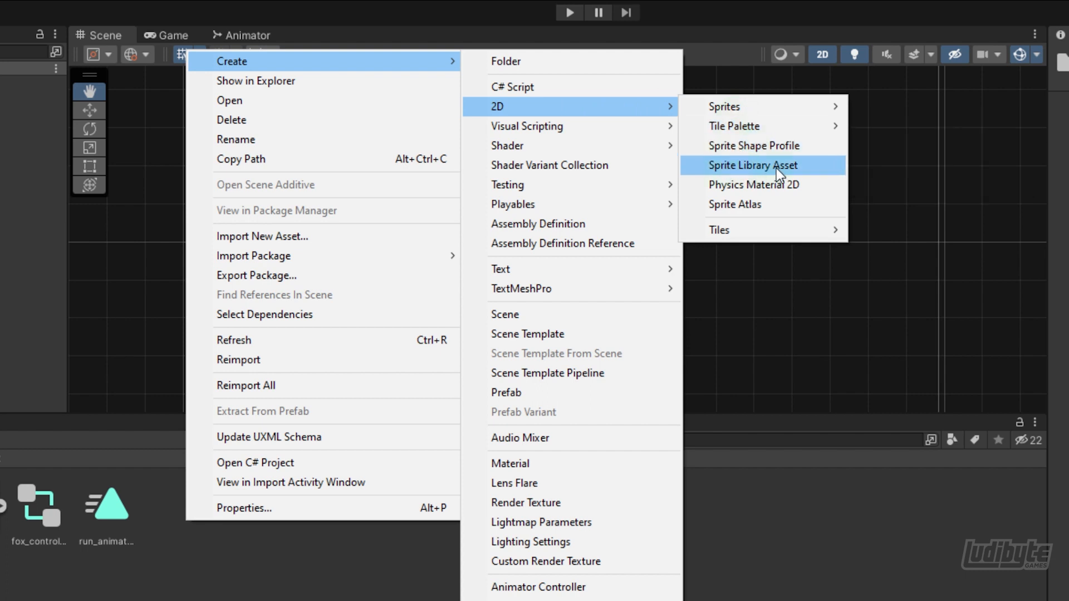
left_click(749, 165)
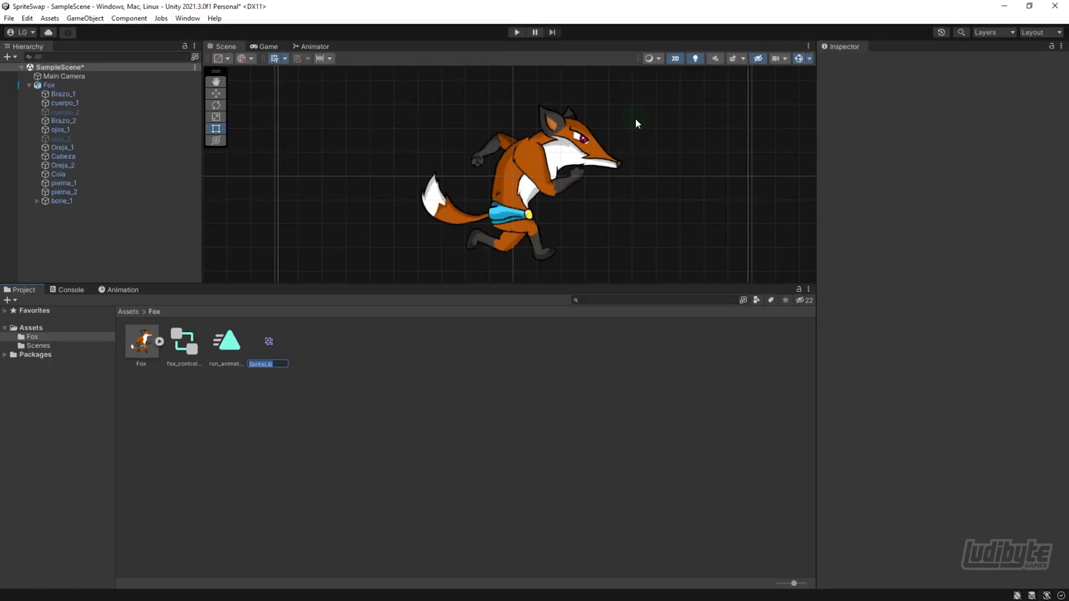
type("Ojos")
key("Return")
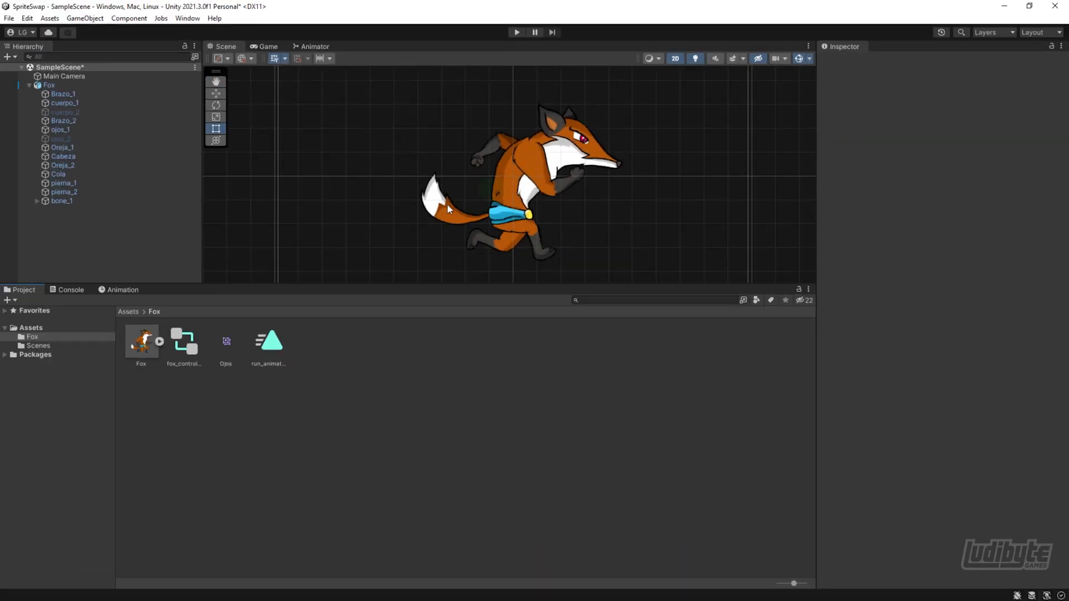
Add a category named Ojos to the Ojos Sprite Library Asset.
left_click(229, 352)
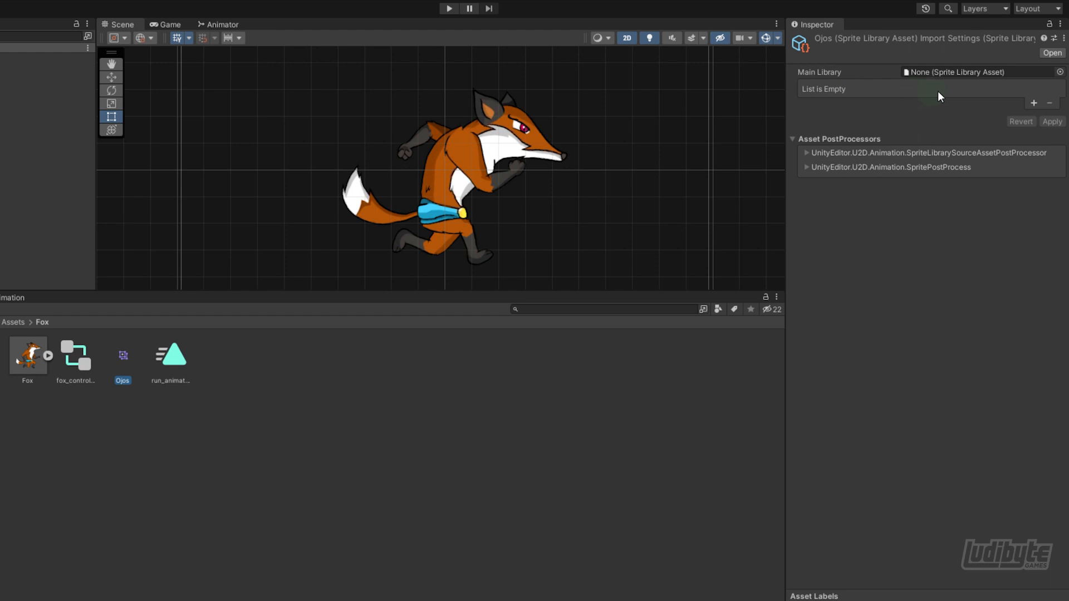
left_click(1035, 103)
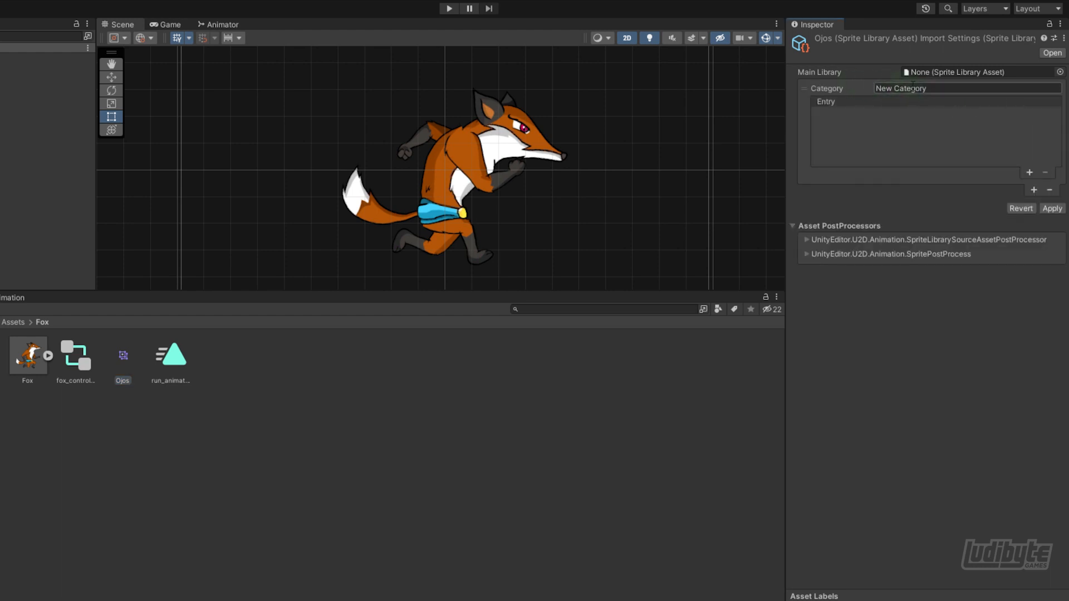
left_click(879, 88)
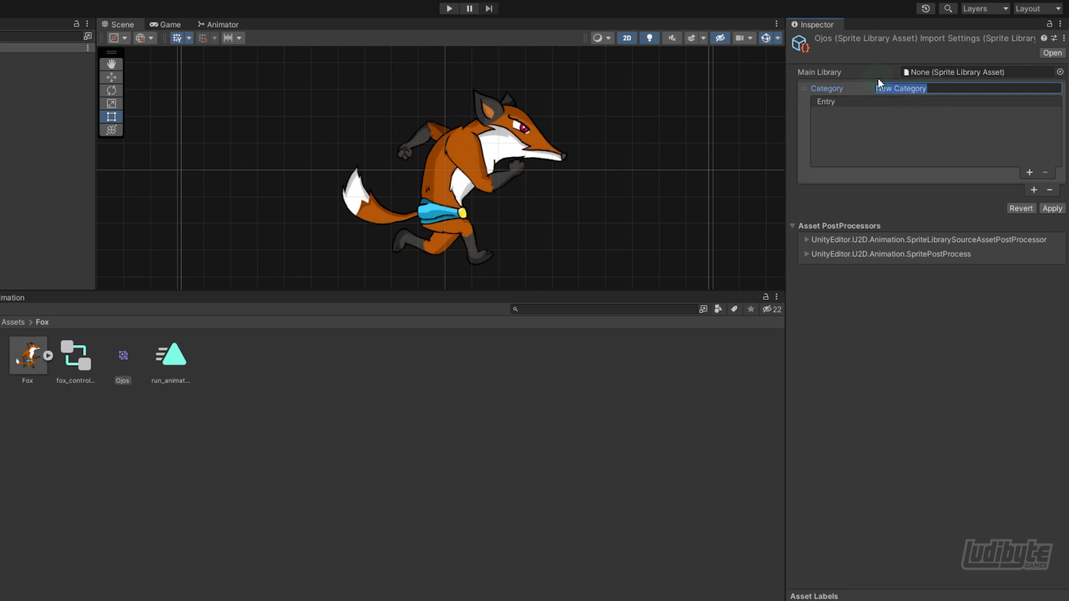
type("Ojos")
left_click(995, 152)
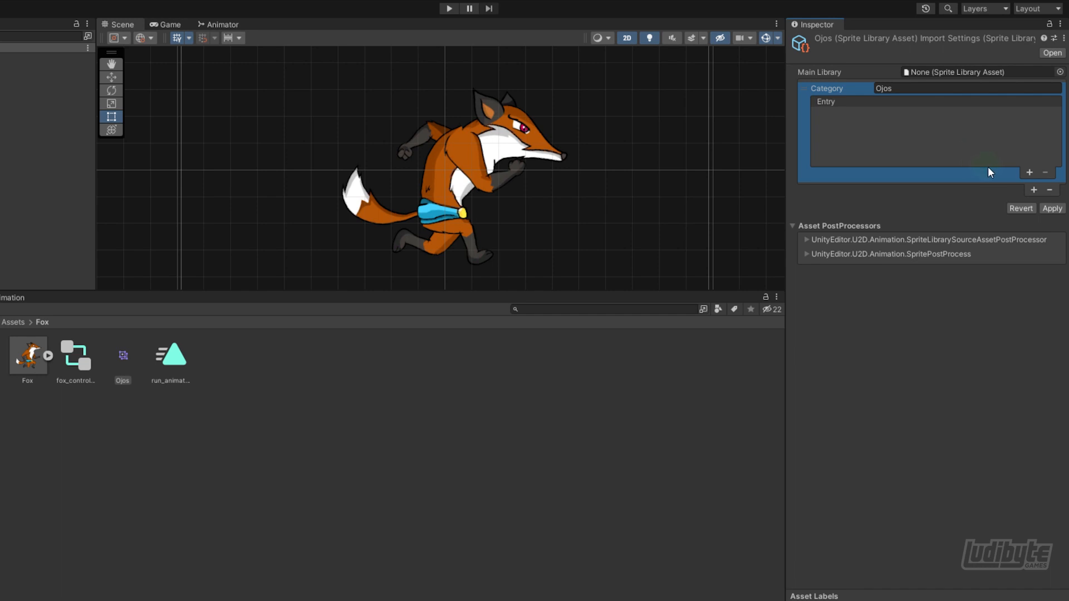
Add the fox's ojos_1 and ojos_2 sprites as entries of the Ojos category and apply the library's import settings.
left_click(1030, 172)
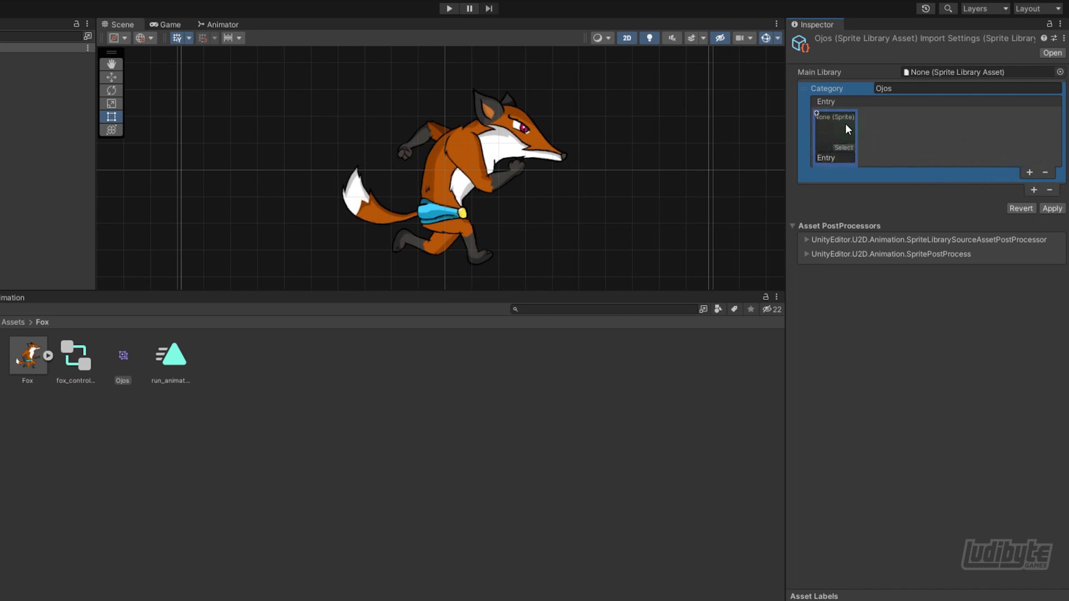
left_click(1045, 173)
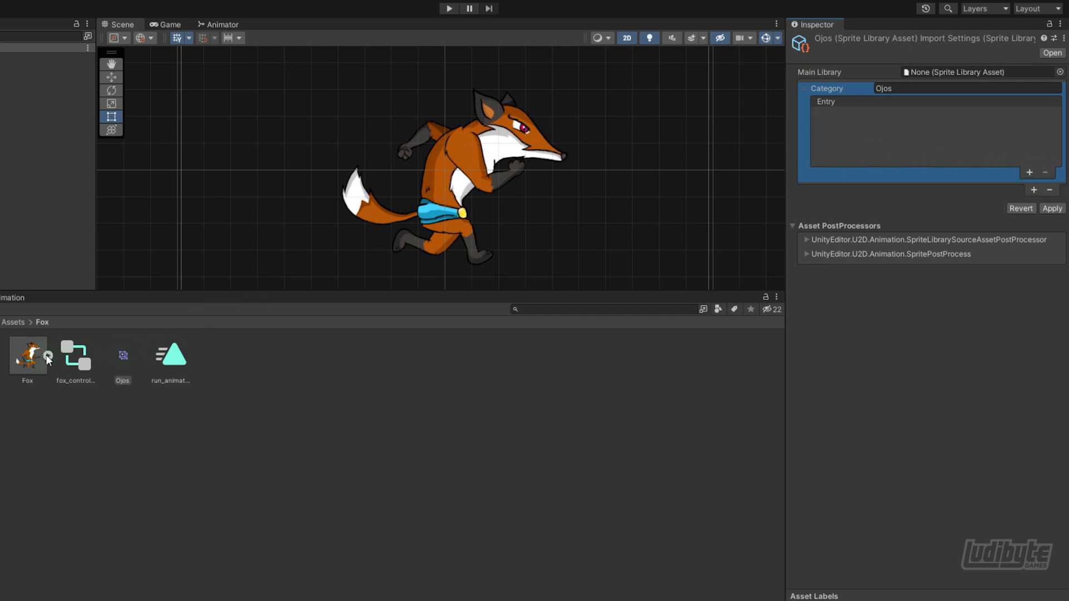
left_click(48, 355)
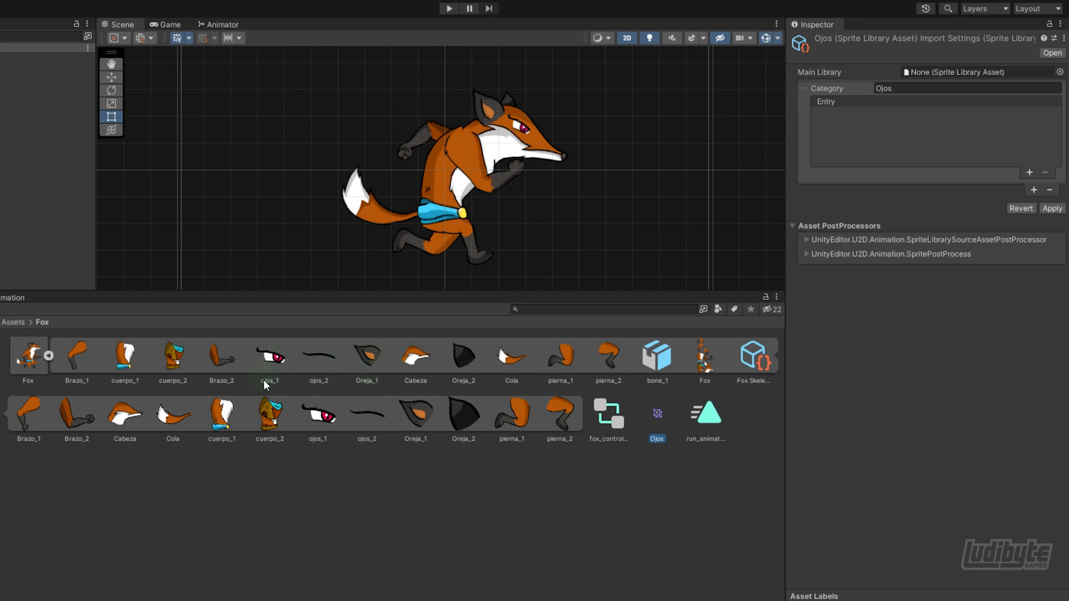
left_click(318, 418)
left_click_drag(317, 418, 830, 135)
left_click_drag(376, 418, 886, 129)
left_click_drag(192, 291, 220, 429)
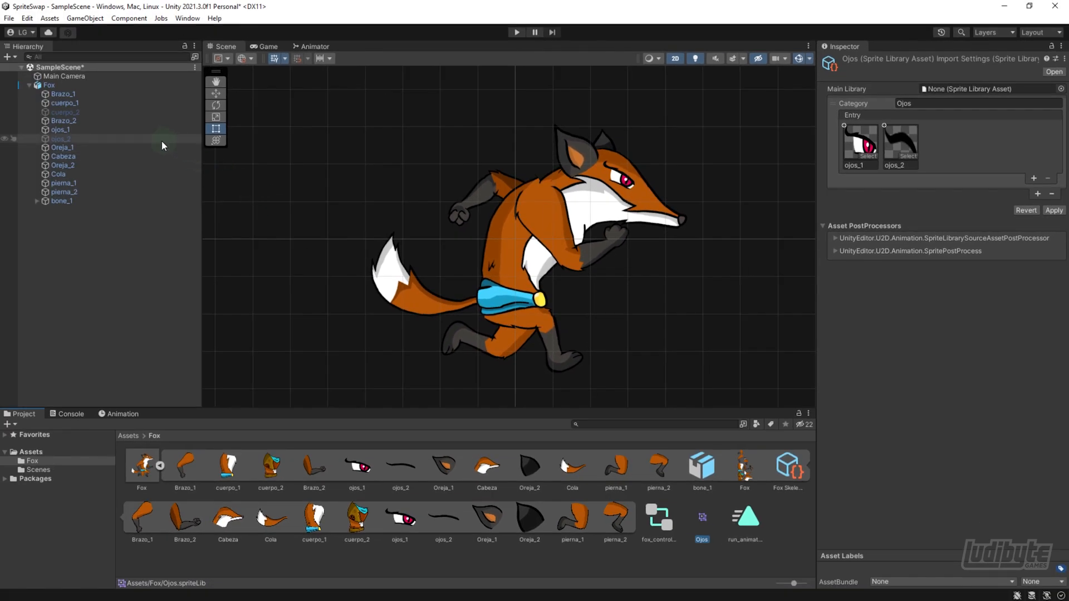
left_click(48, 86)
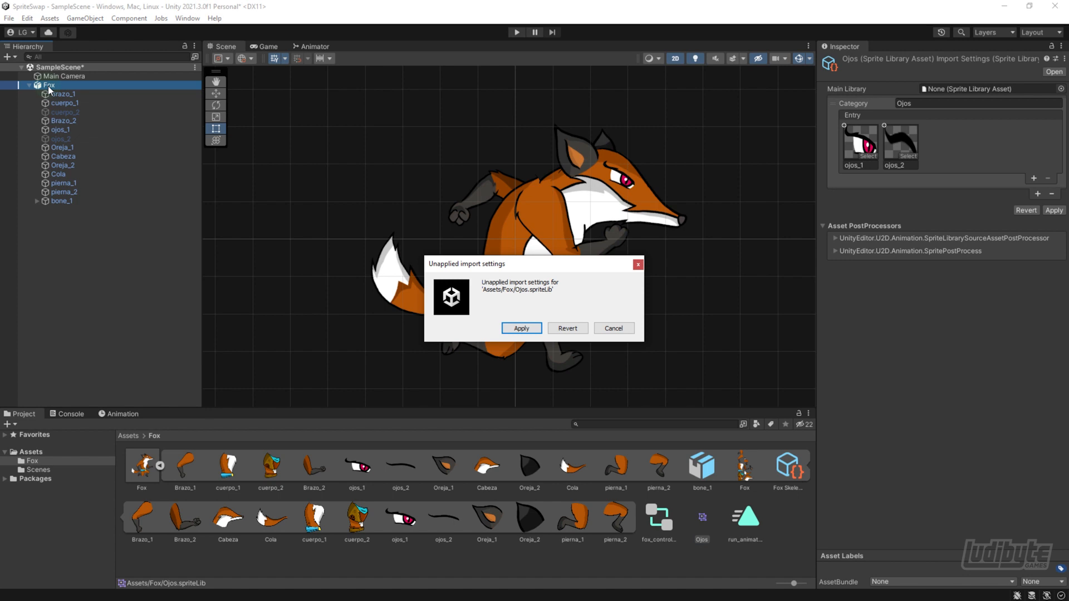
left_click(521, 328)
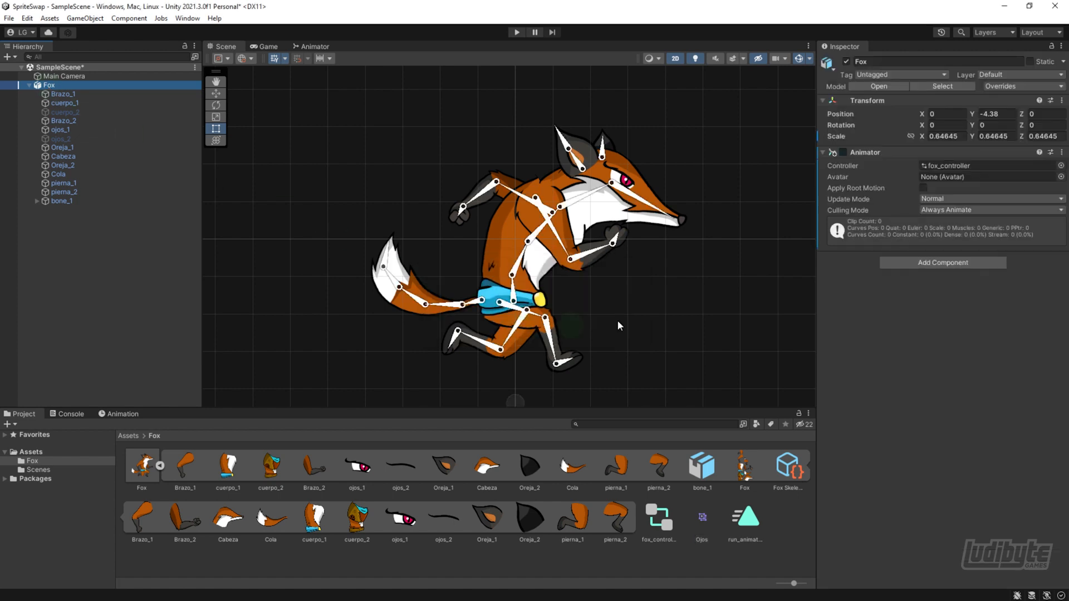
Add a Sprite Library component to the Fox object and assign the Ojos library asset to it.
left_click(29, 85)
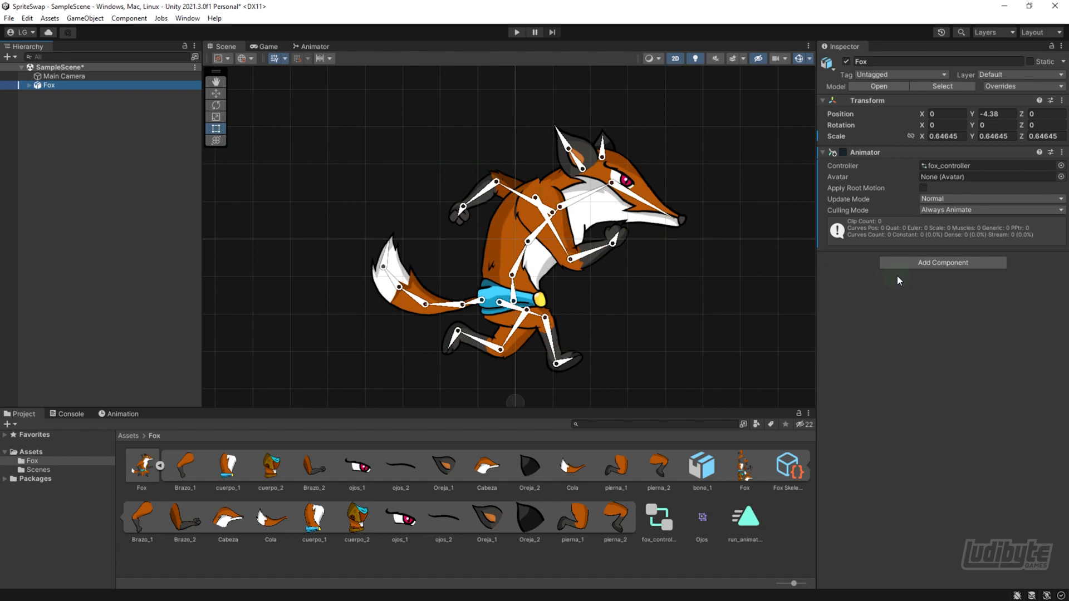
left_click(900, 266)
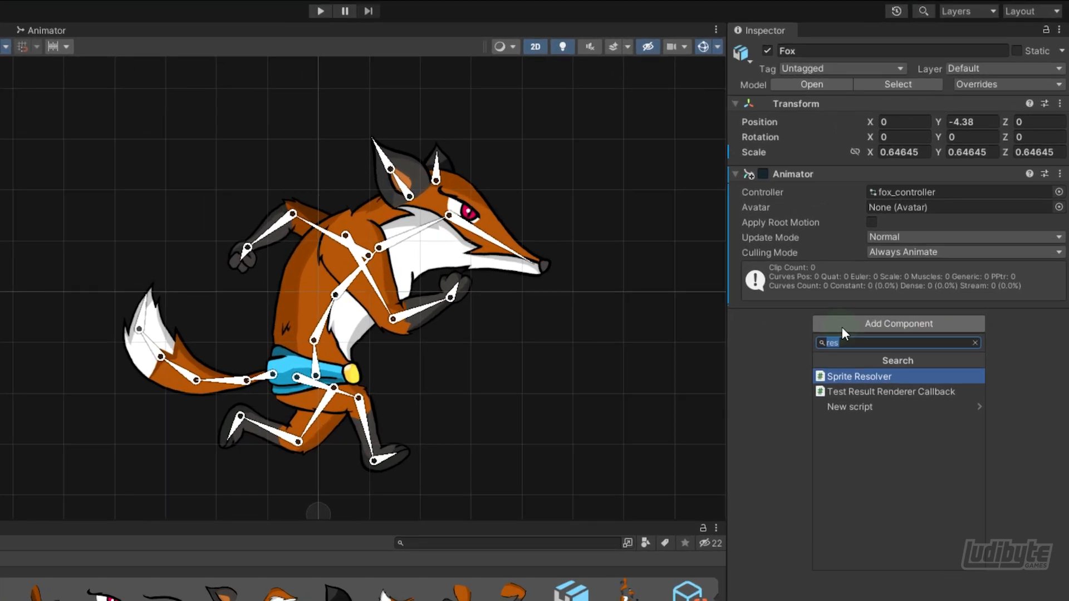
type("lib")
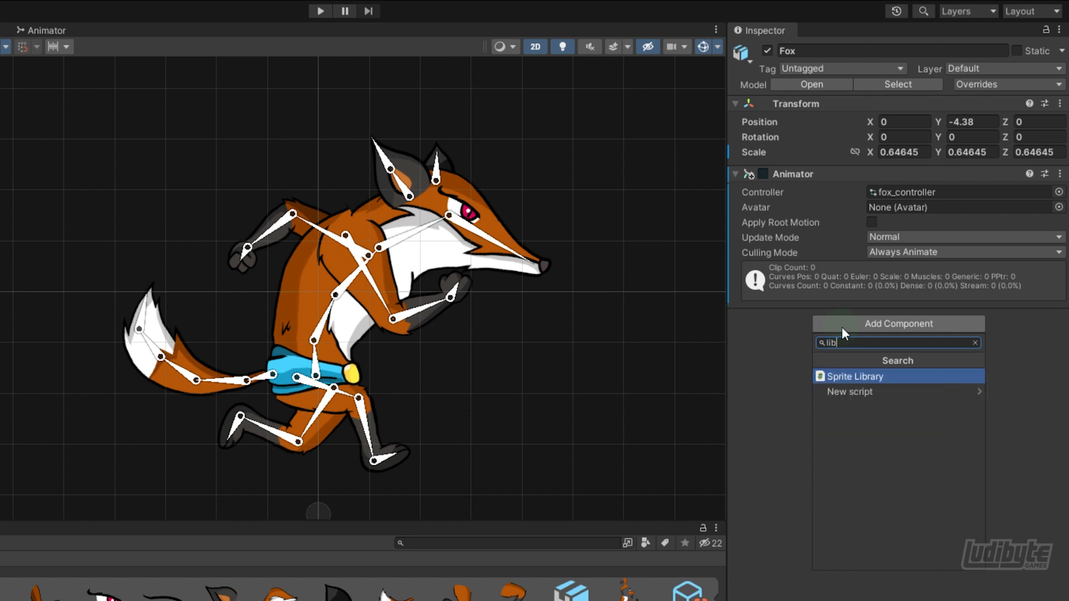
left_click(854, 376)
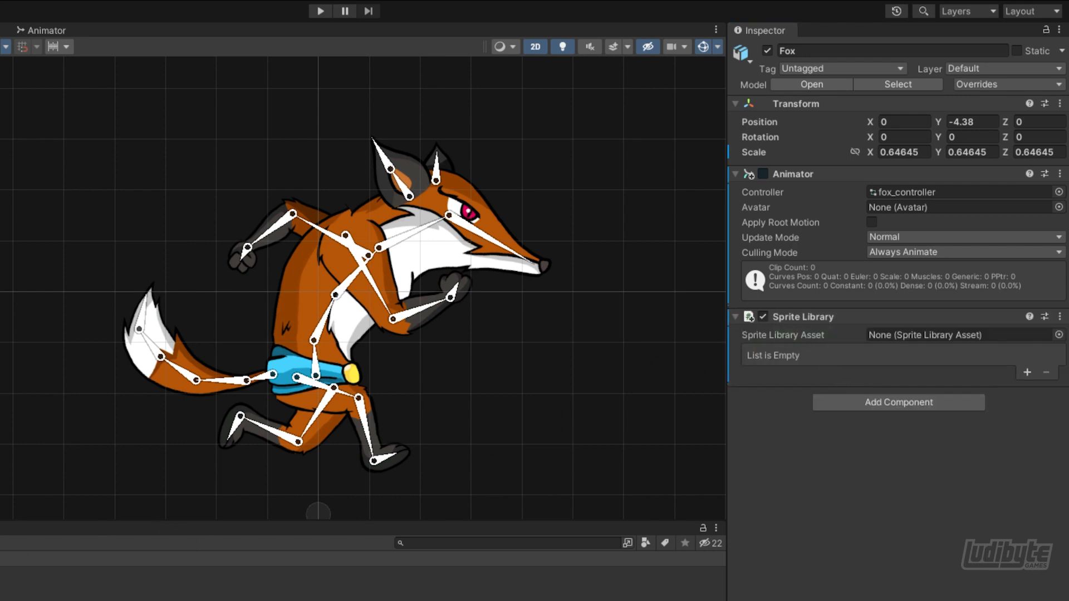
left_click_drag(771, 544, 916, 343)
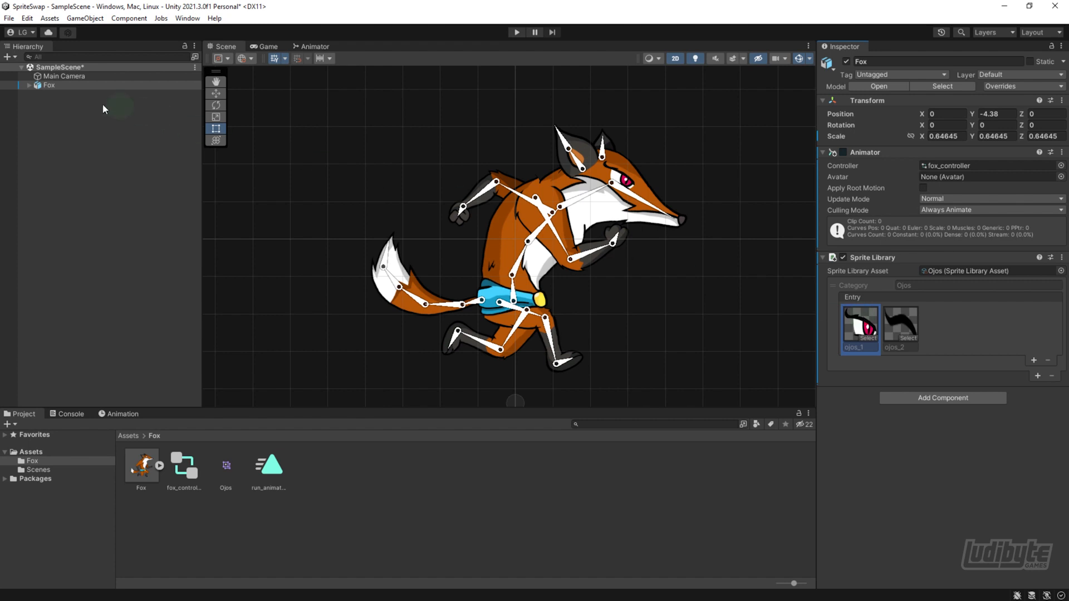
Add a Sprite Resolver component to the ojos_1 object and test switching its sprite to ojos_2 and back to ojos_1.
left_click(29, 86)
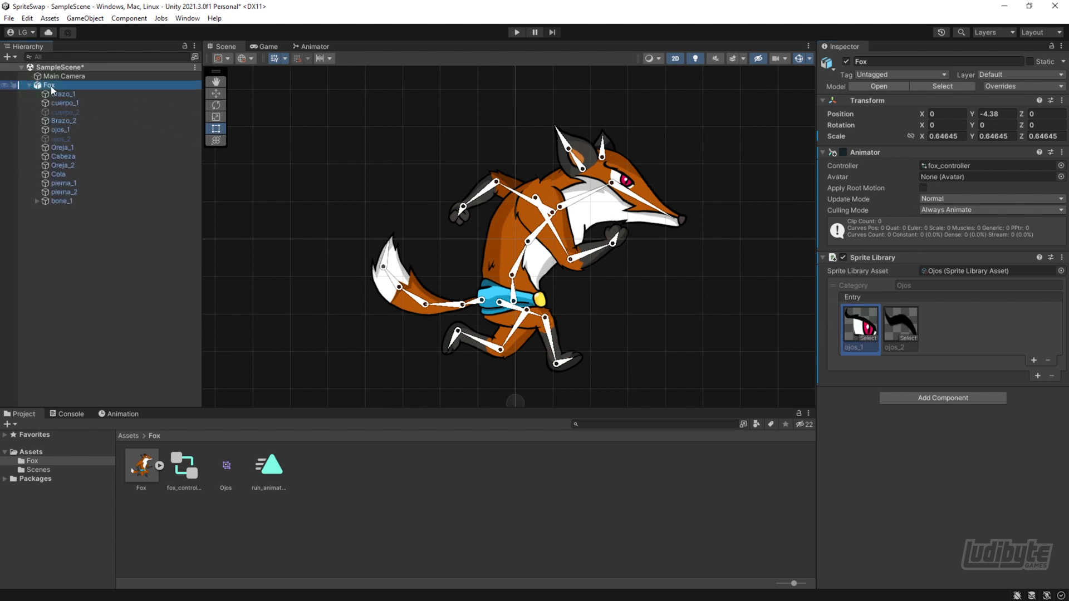
left_click(60, 130)
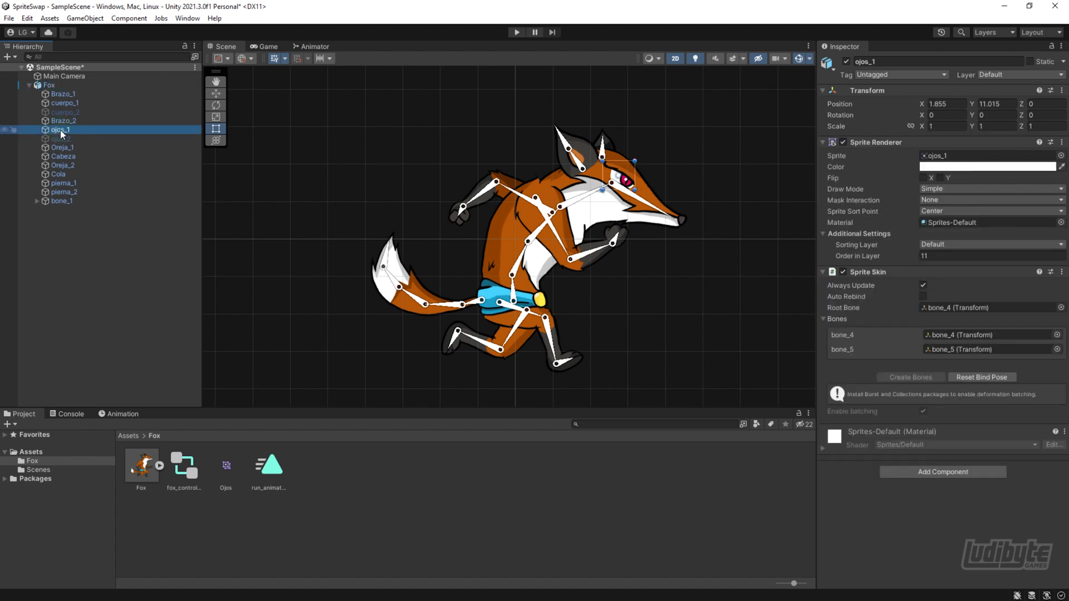
scroll(628, 179, "up", 5)
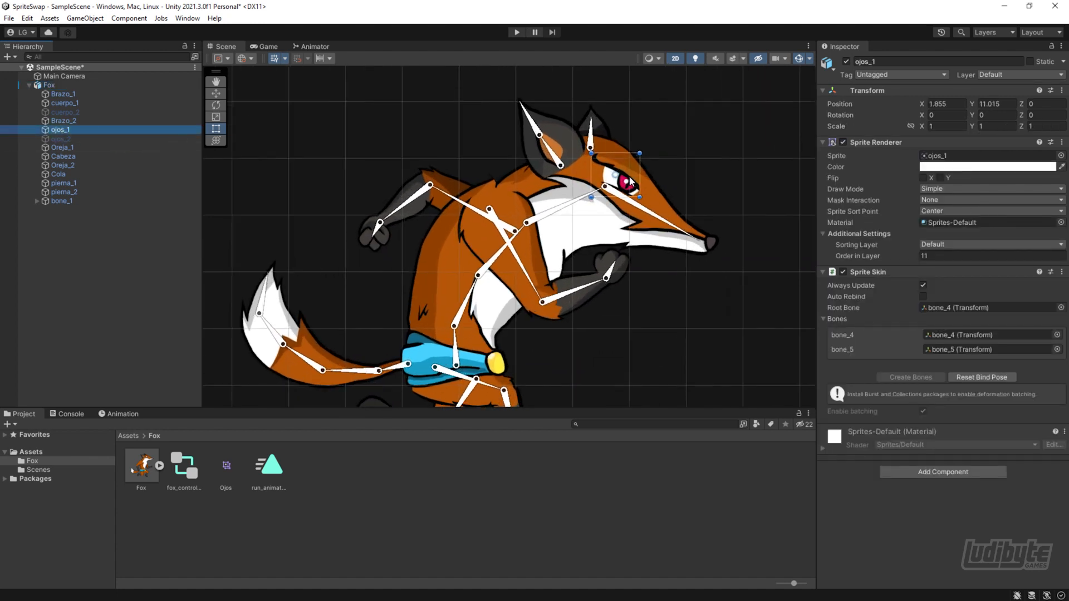
scroll(628, 179, "up", 5)
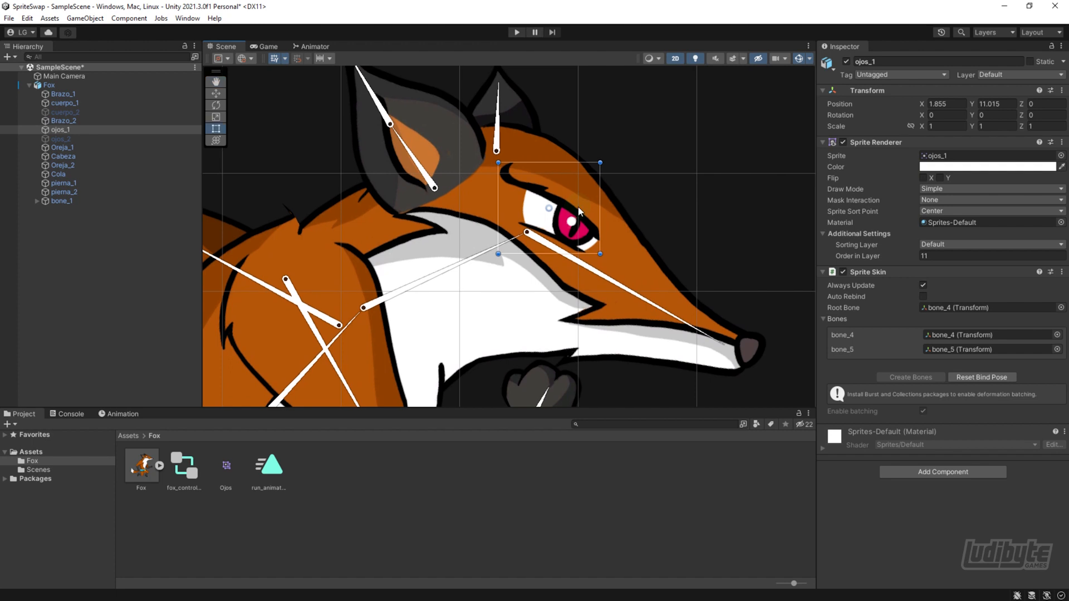
left_click(898, 472)
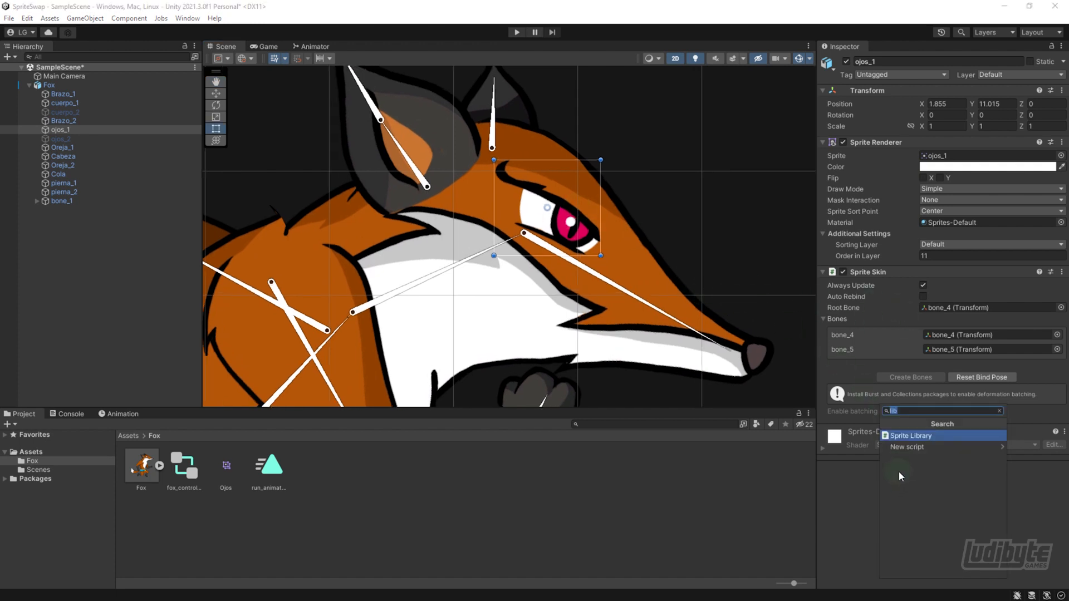
type("r")
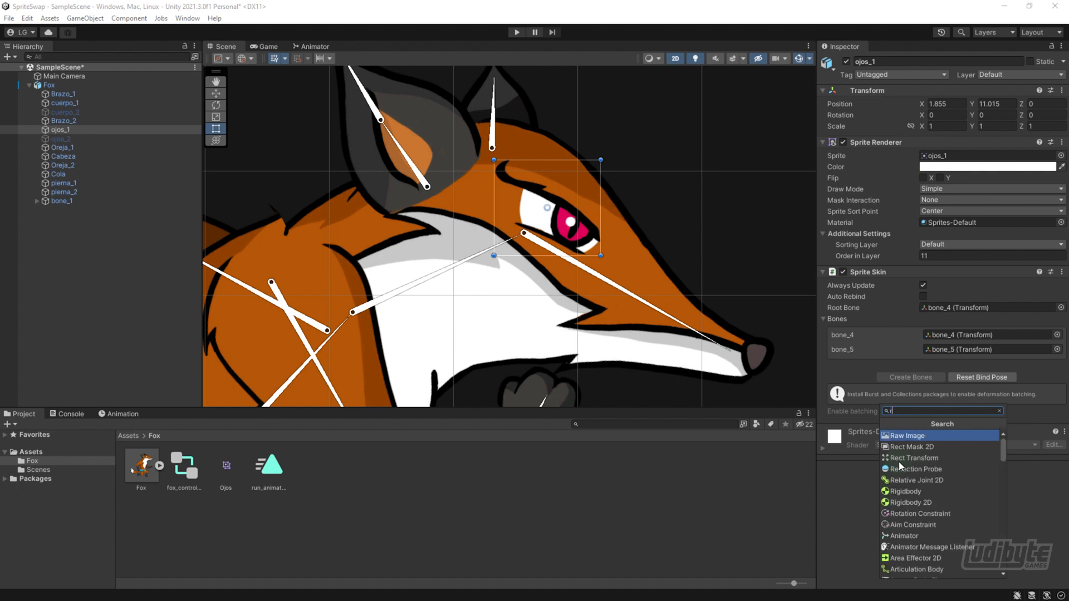
type("esol")
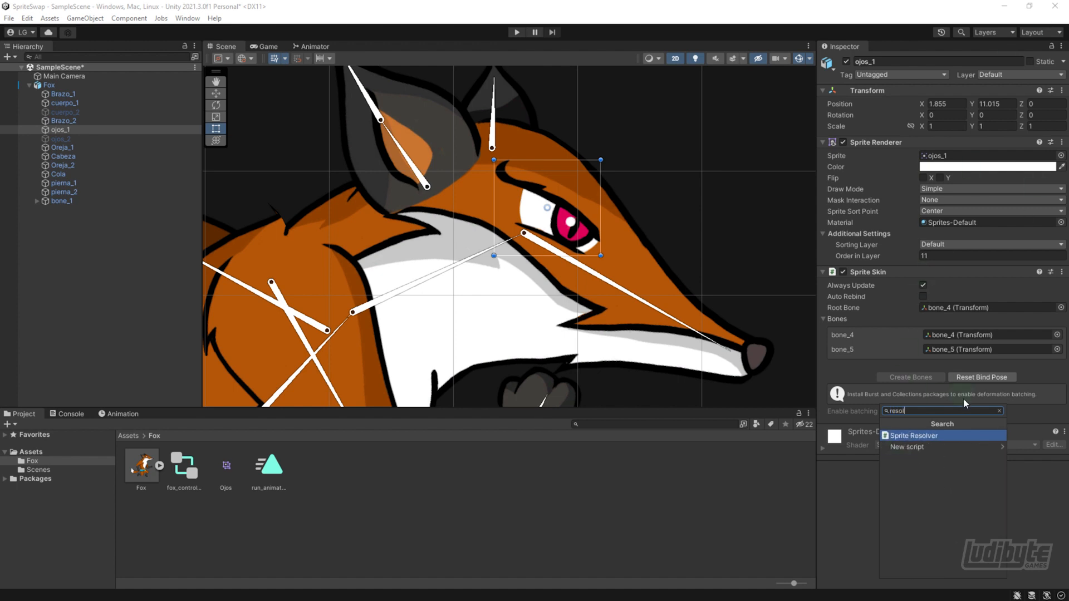
left_click(914, 436)
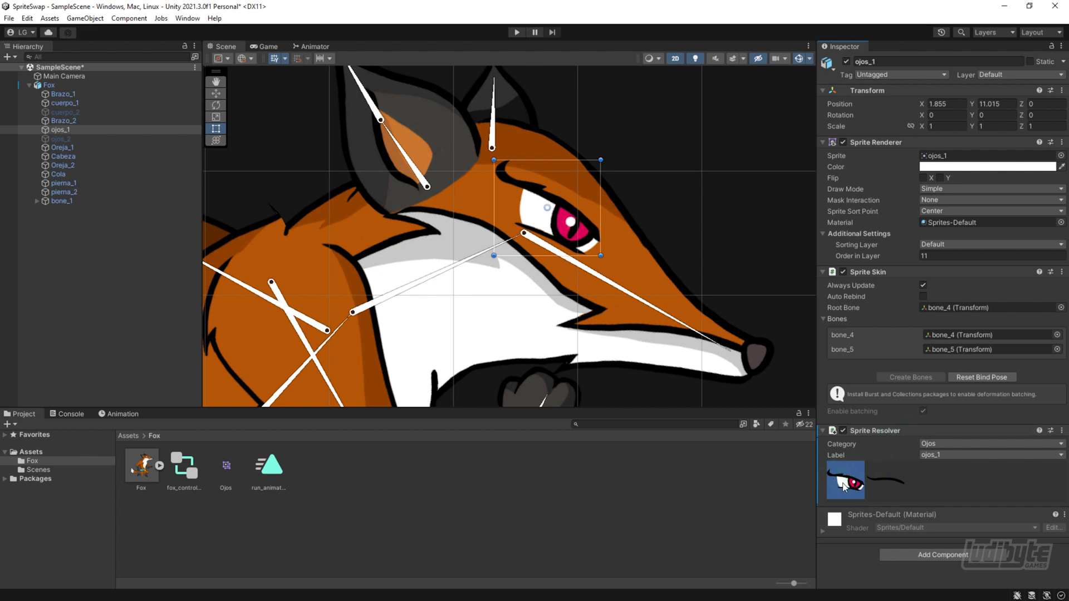
left_click(882, 481)
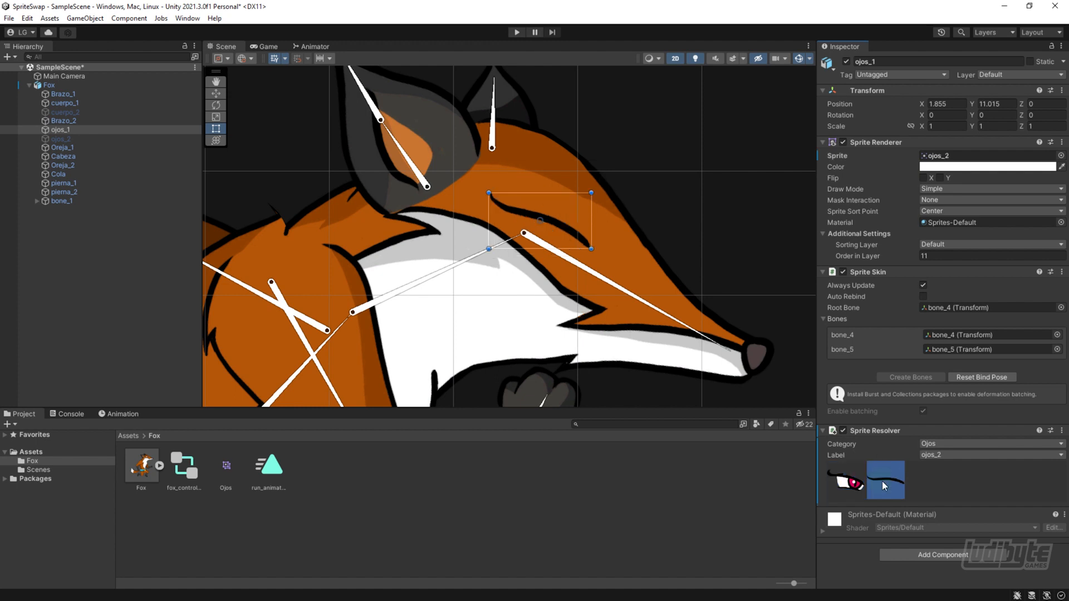
left_click(853, 481)
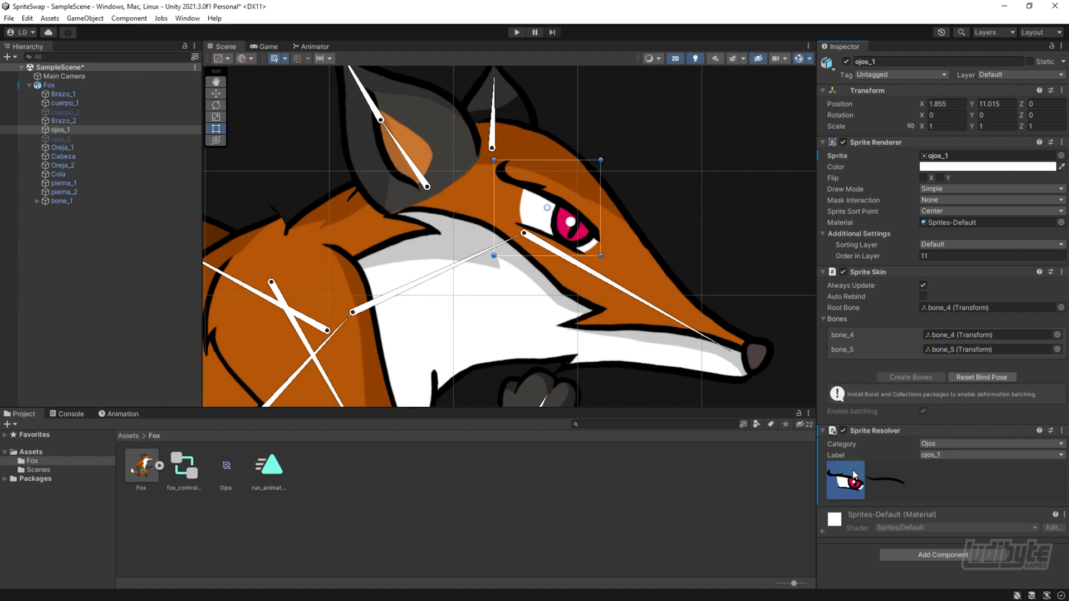
Record a Sprite Resolver key at frame 30 of run_animation that swaps the ojos_1 object's sprite to ojos_2.
left_click_drag(621, 409, 621, 271)
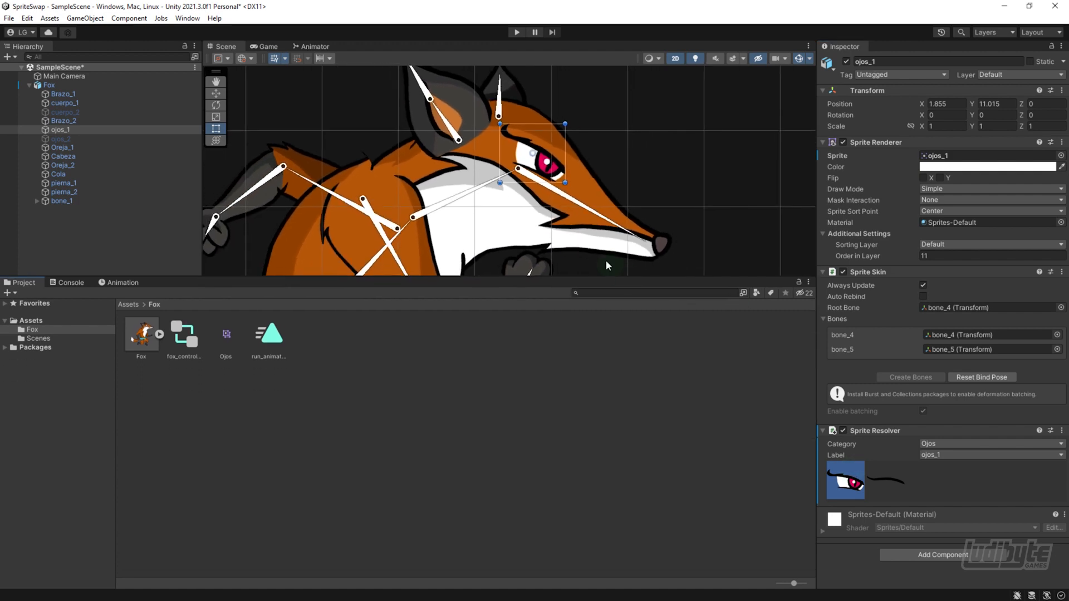
middle_click_drag(552, 216, 561, 214)
scroll(565, 266, "down", 1)
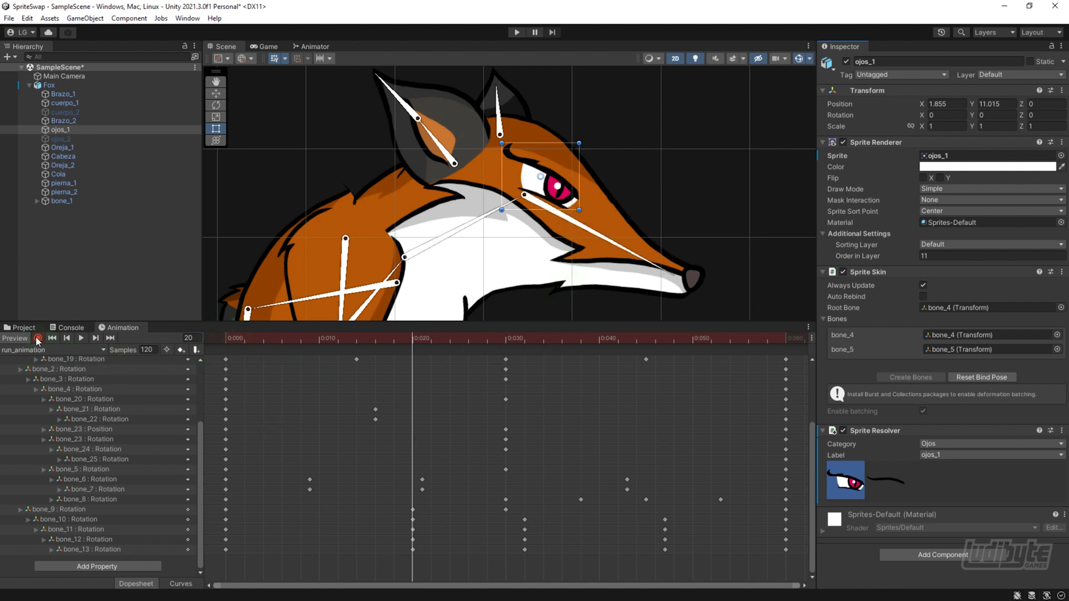
left_click(506, 339)
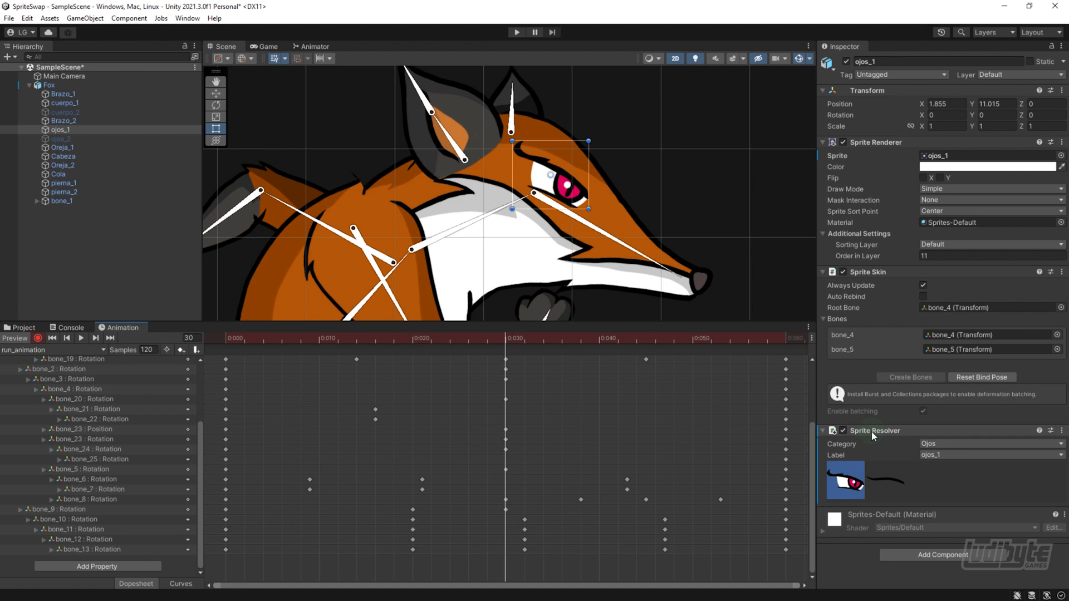
left_click(886, 482)
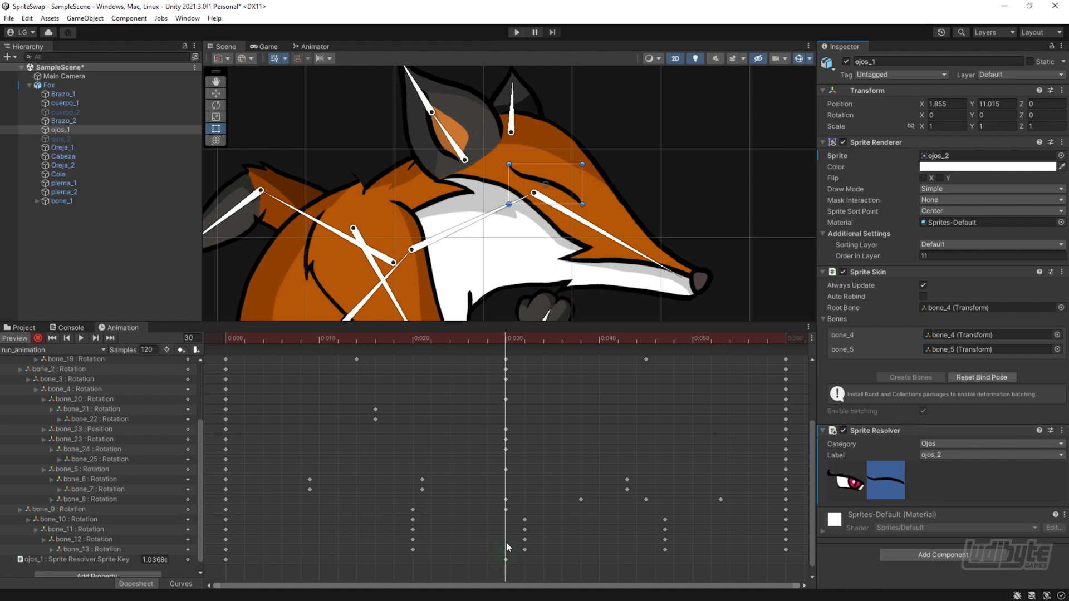
Record Sprite Resolver keys with the ojos_1 sprite at frames 20 and 40 of run_animation, and stop recording.
left_click(413, 339)
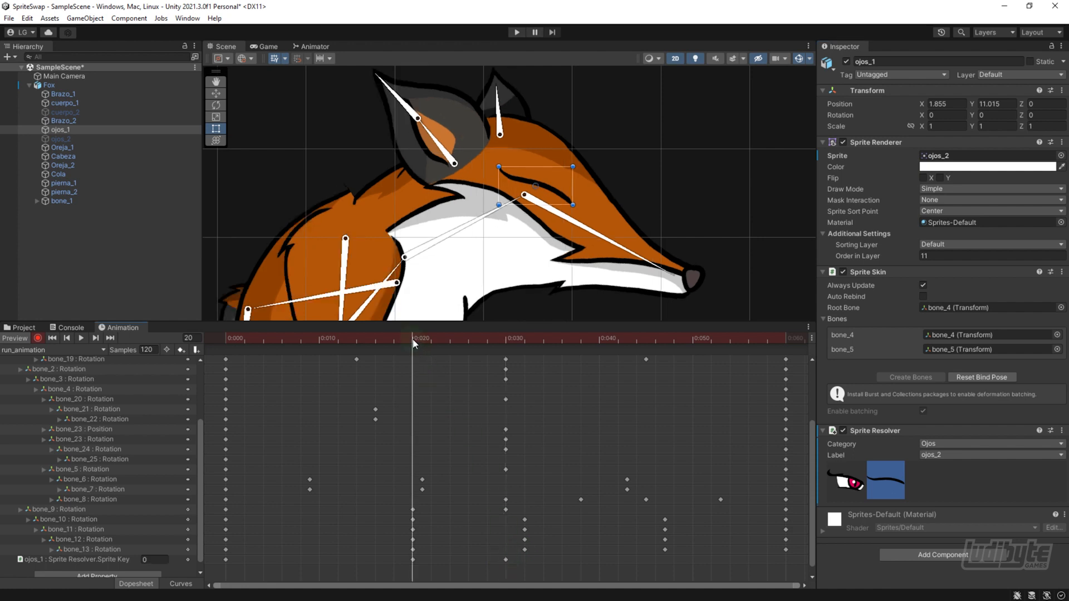
left_click(846, 488)
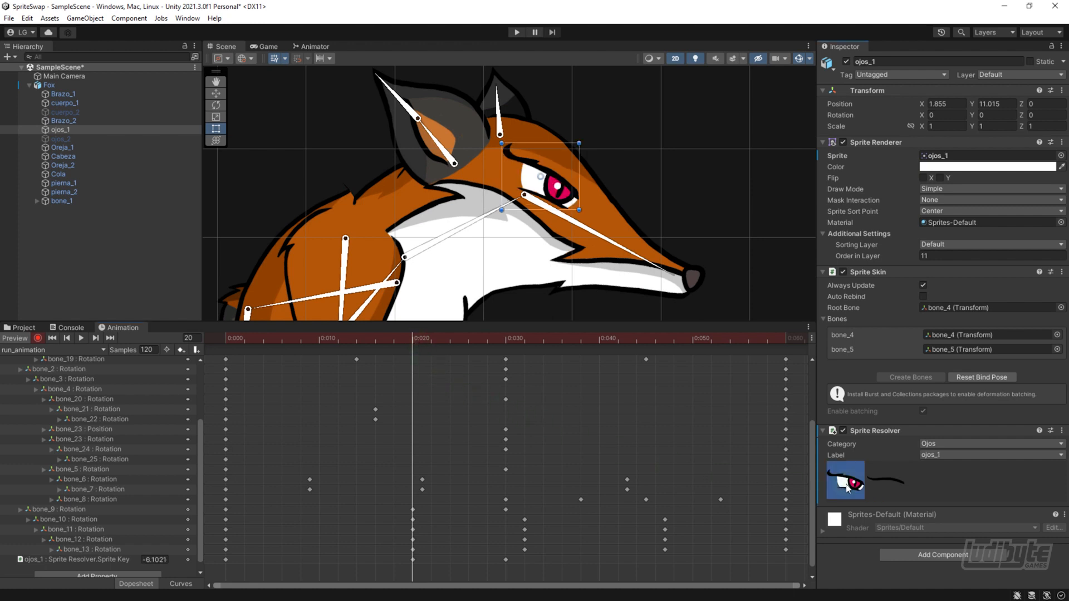
left_click(600, 340)
left_click(846, 482)
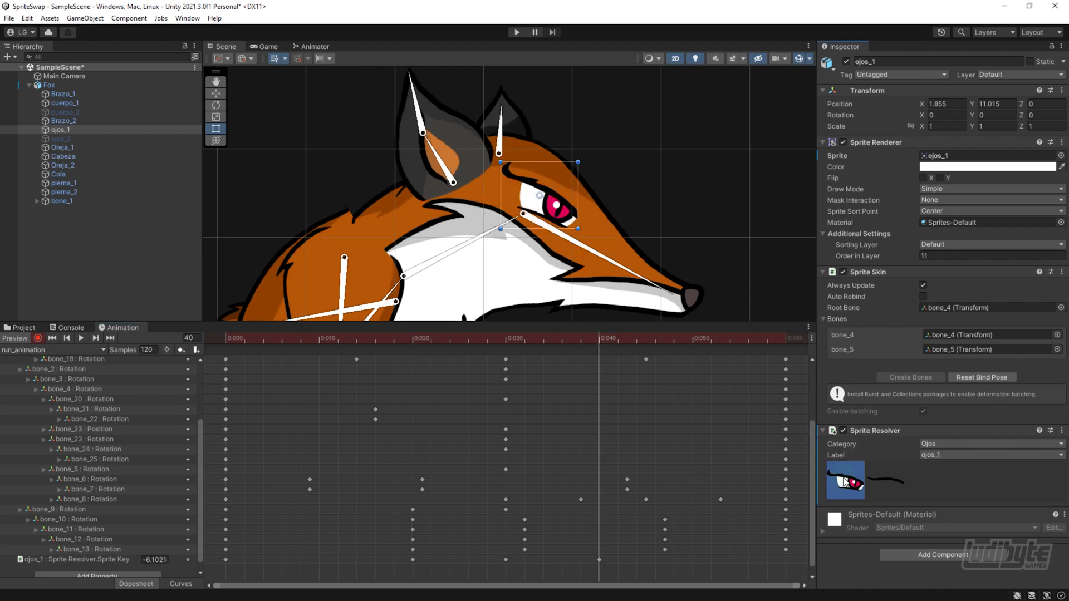
left_click(38, 338)
Check the fox's blink by scrubbing through run_animation and running the scene.
left_click_drag(369, 338, 676, 367)
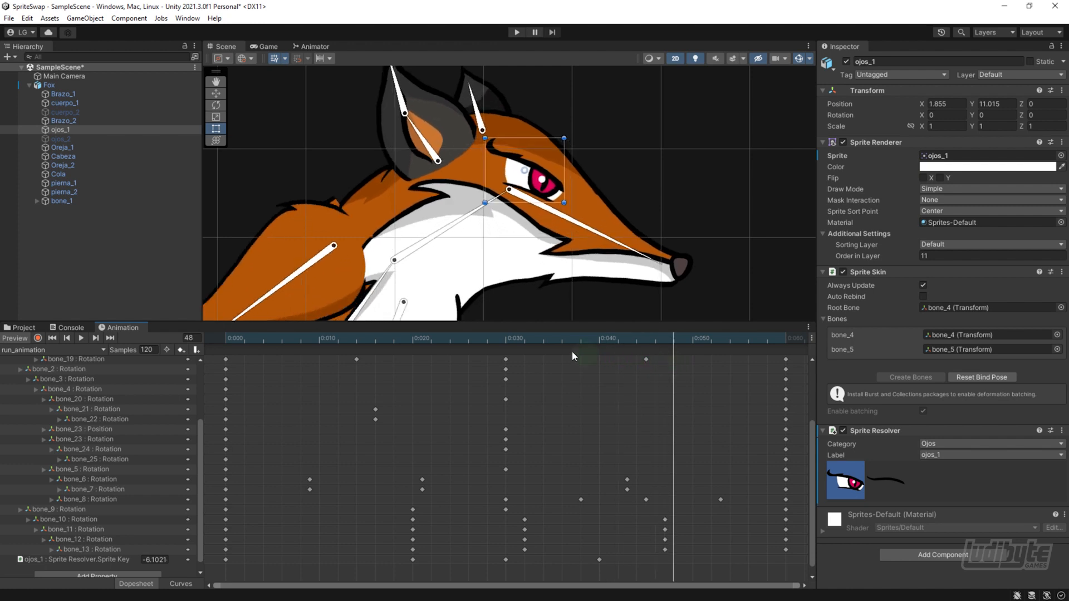
left_click_drag(489, 323, 493, 398)
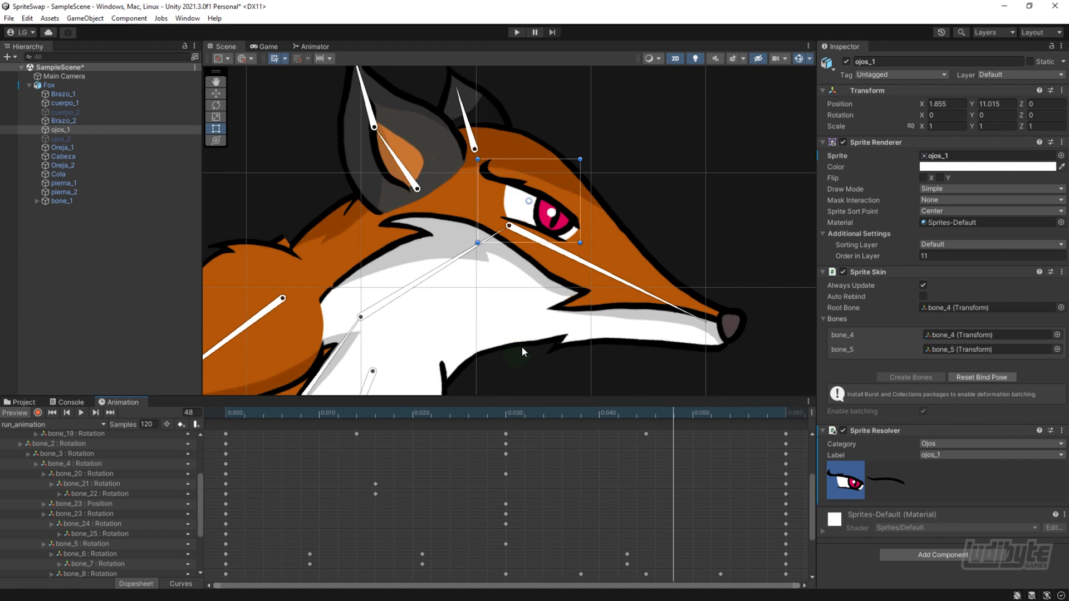
left_click(516, 33)
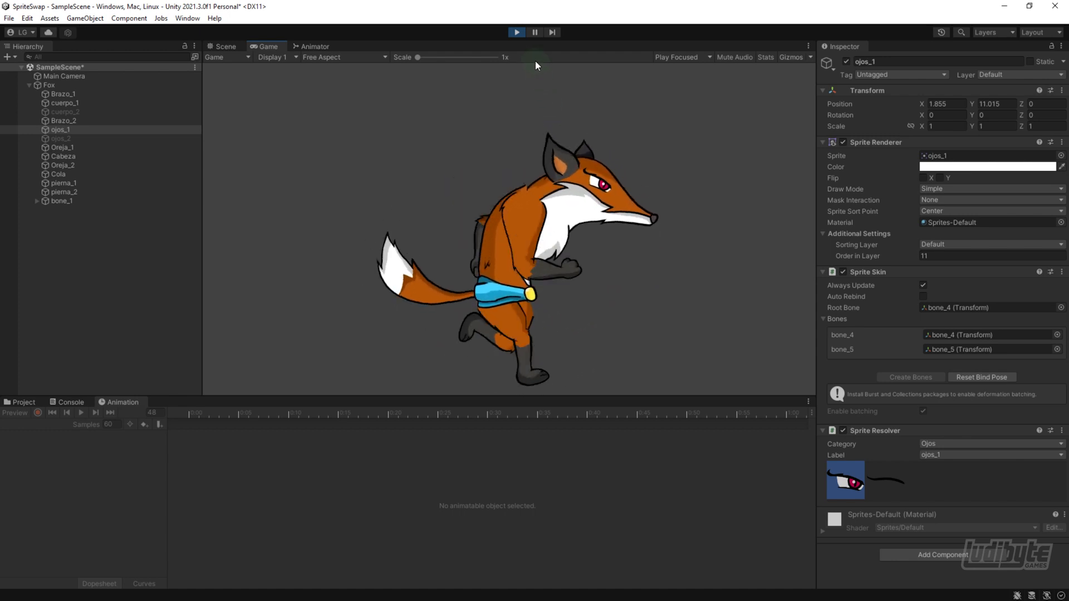
Stop the scene and examine the ojos_1 Sprite Resolver keys of run_animation, scrubbing between frames 30 and 20.
left_click(516, 33)
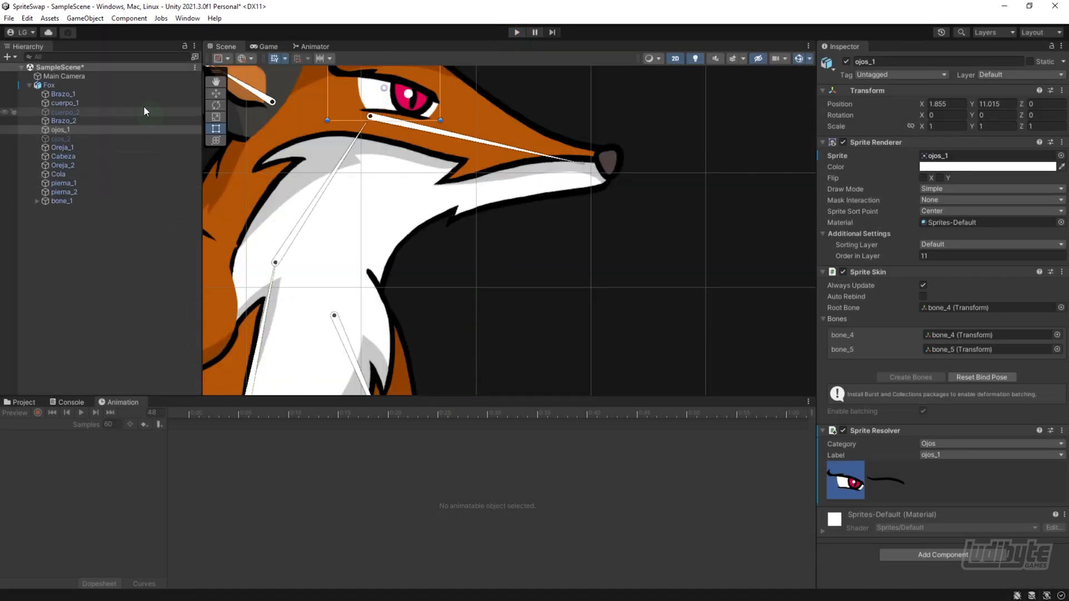
left_click(54, 84)
left_click_drag(414, 400, 456, 295)
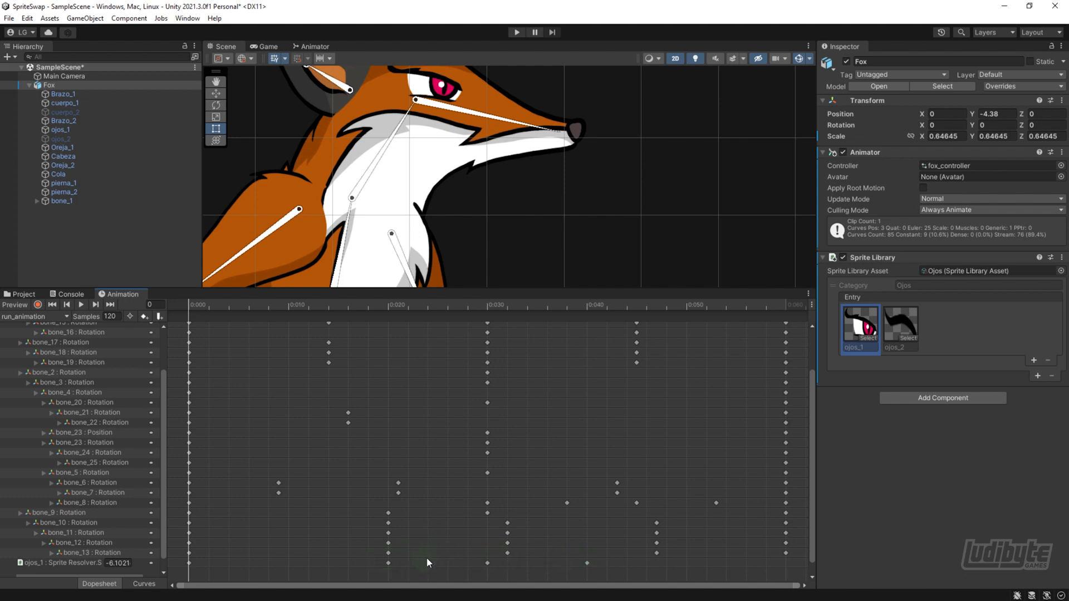
left_click(388, 563)
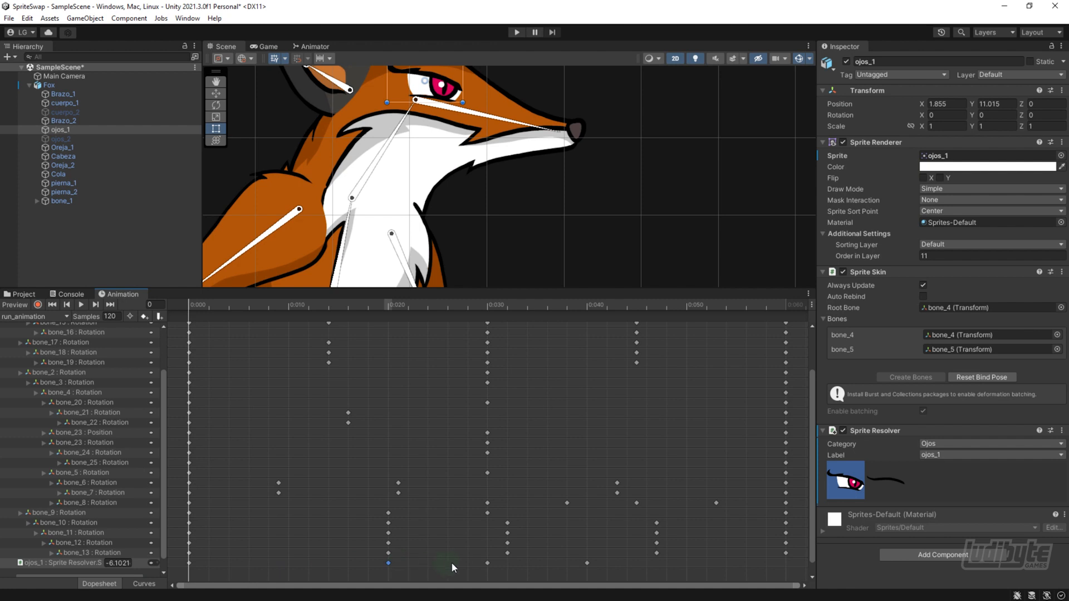
left_click(488, 563)
left_click(485, 305)
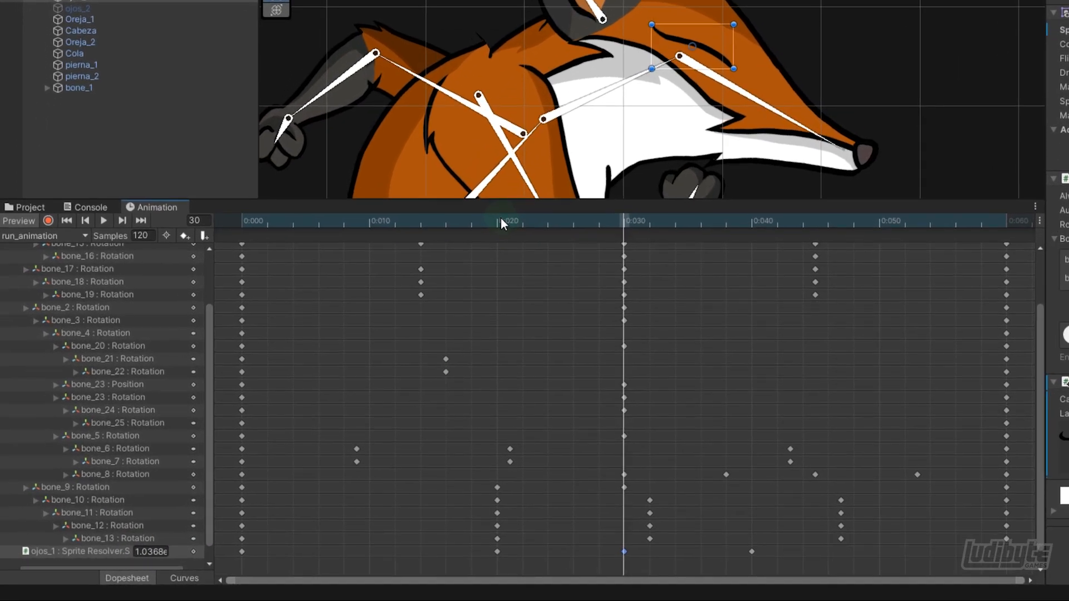
left_click(438, 307)
left_click_drag(564, 226, 499, 272)
Set both tangents of the ojos_1 Sprite Resolver keys at frames 20, 30 and 40 to Constant.
left_click_drag(487, 560, 760, 550)
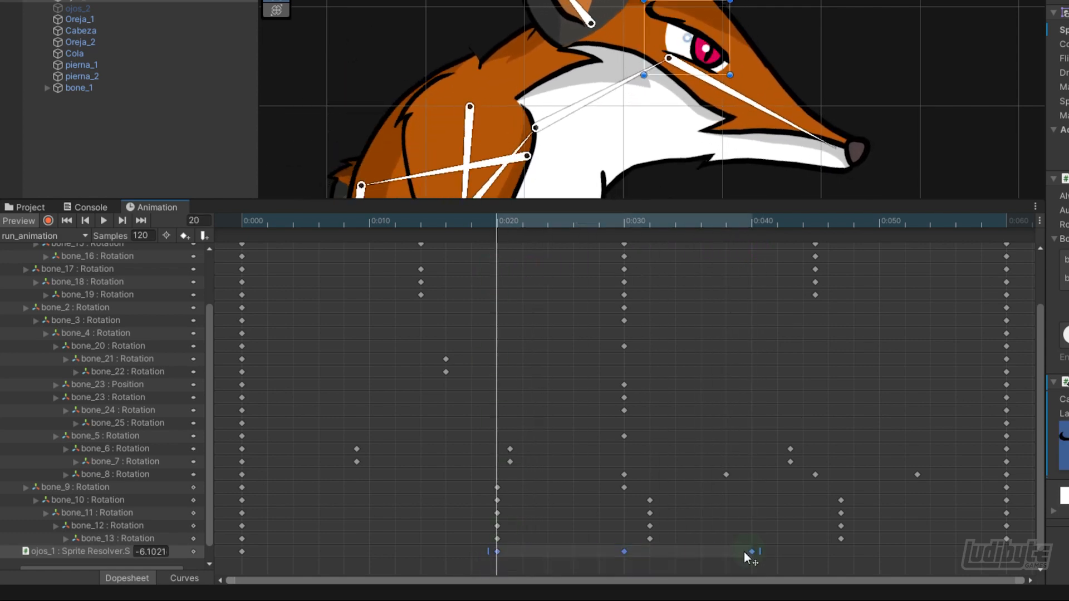
right_click(623, 551)
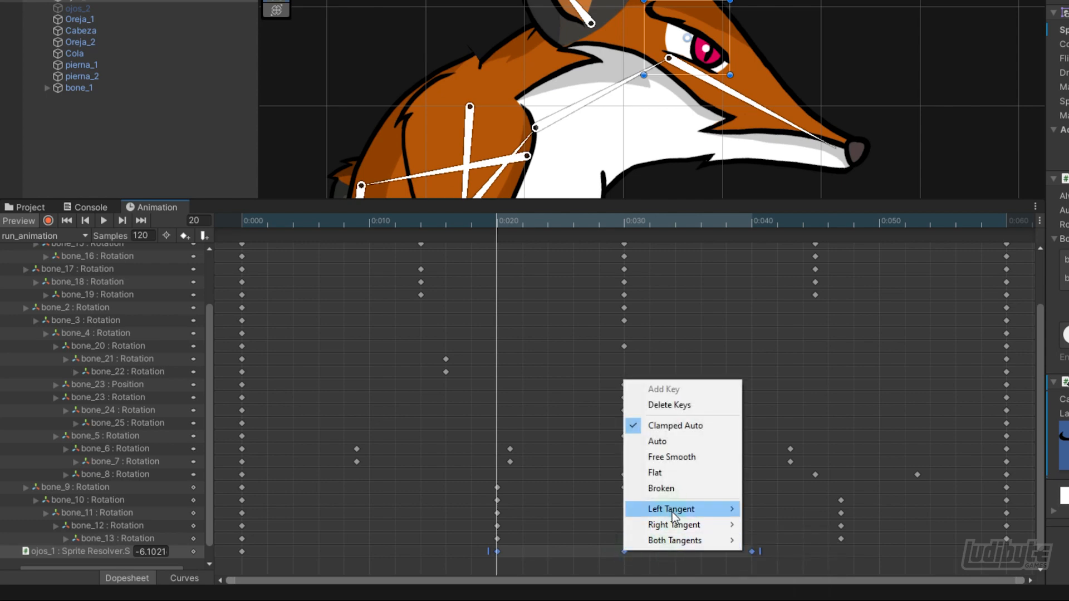
mouse_move(674, 512)
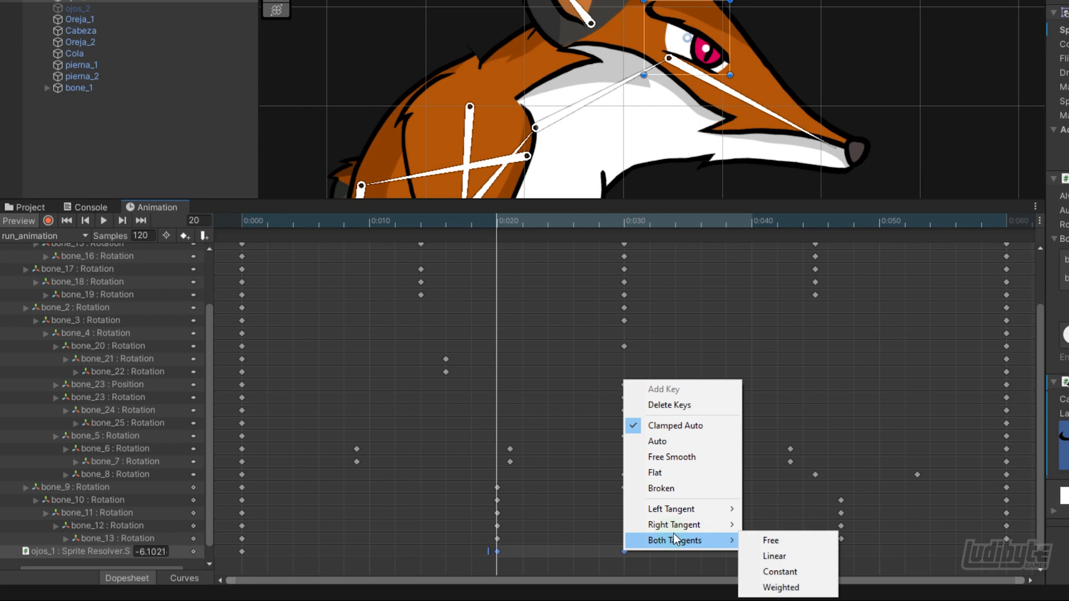
mouse_move(655, 542)
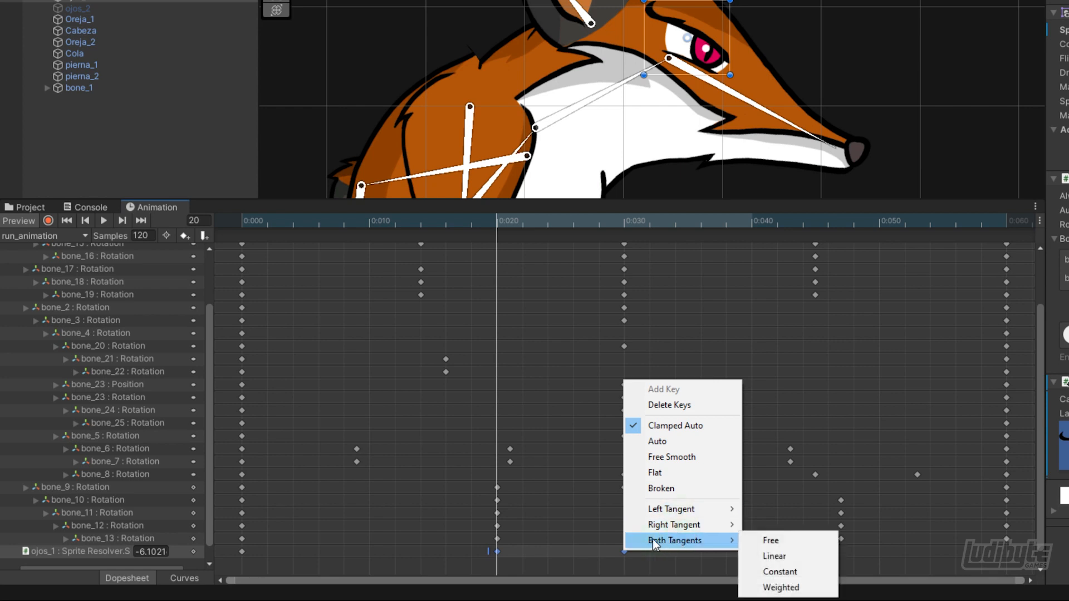
left_click(777, 575)
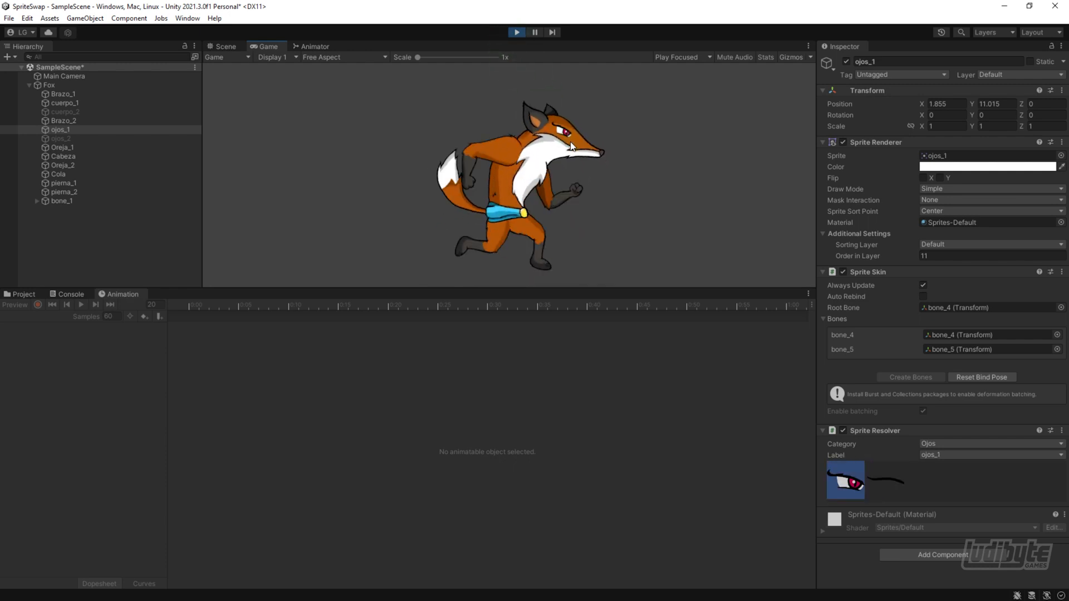
Stop the scene and move the ojos_1 Sprite Resolver key at frame 40 of run_animation to frame 48.
left_click(517, 33)
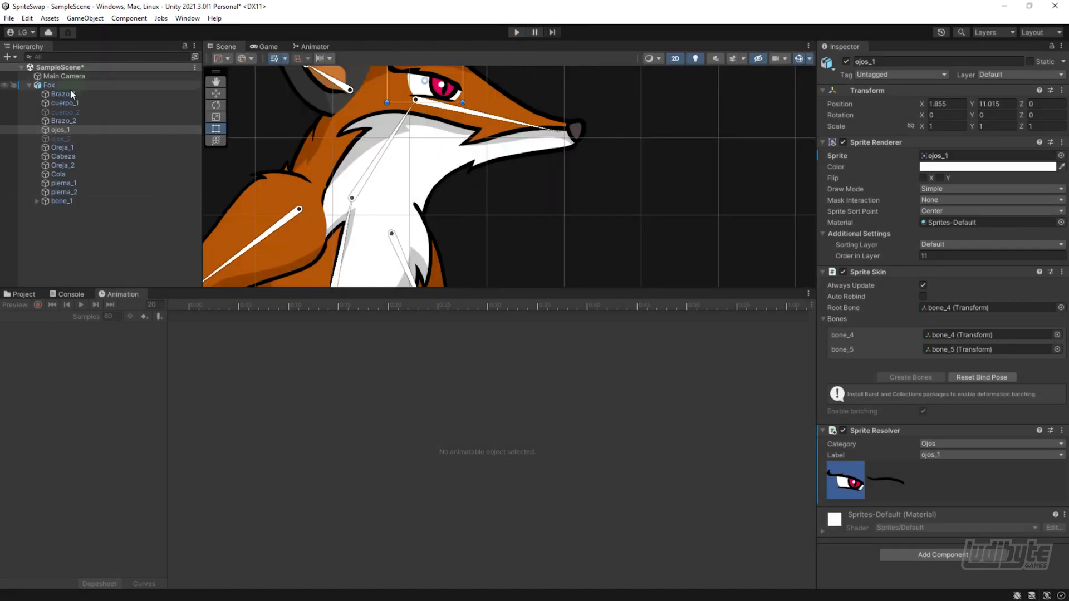
left_click(51, 85)
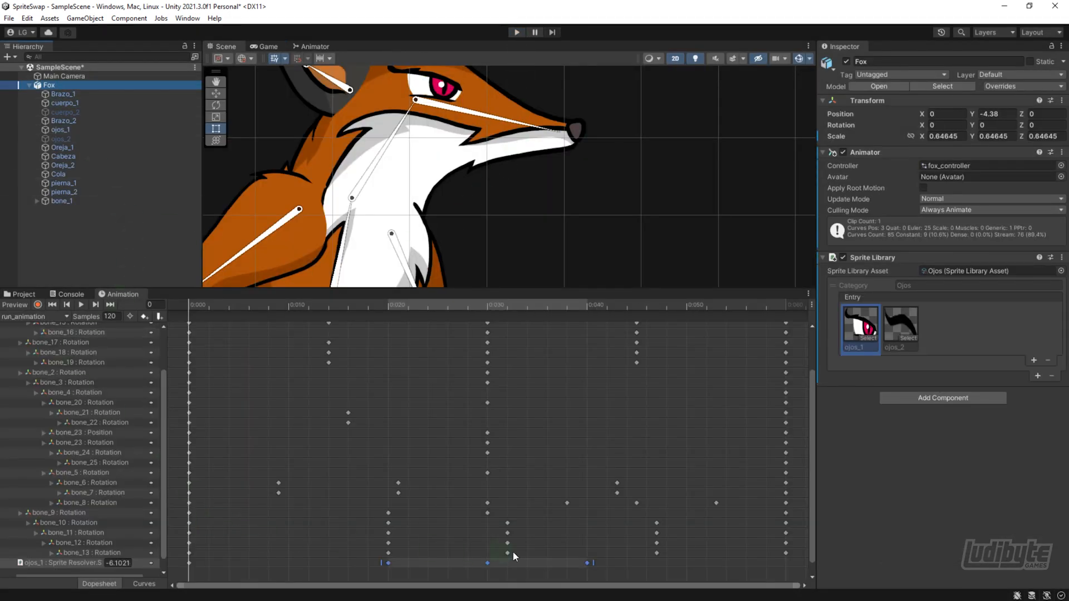
left_click_drag(586, 563, 646, 564)
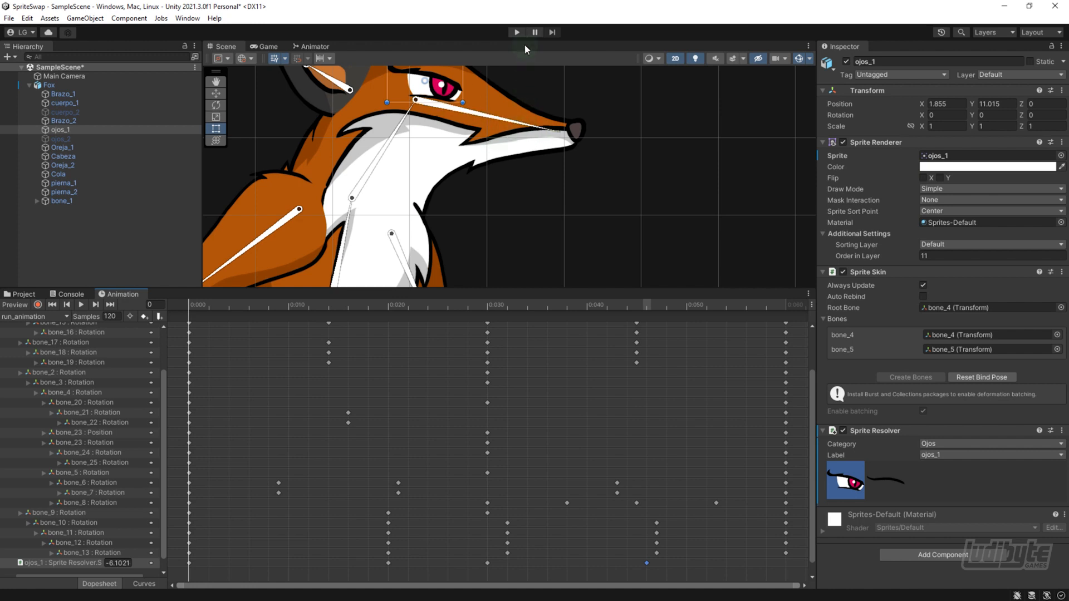
mouse_move(508, 288)
left_mouse_down()
mouse_move(507, 328)
mouse_move(513, 257)
mouse_move(519, 284)
mouse_move(519, 271)
left_mouse_up()
left_click_drag(648, 561, 667, 564)
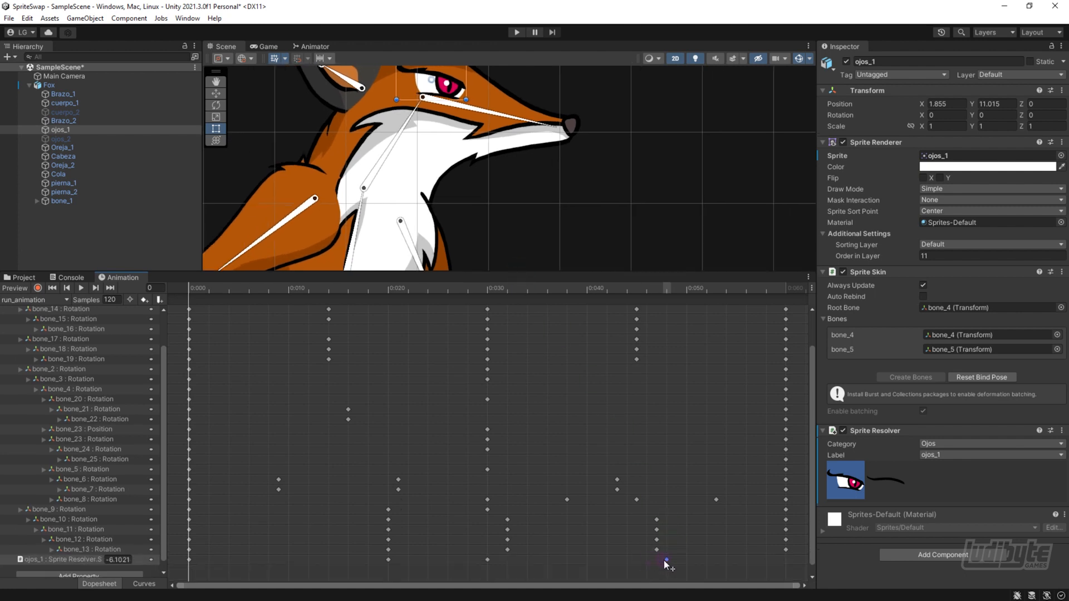
Enlarge the scene view and run the scene to check the blink and the ojos_1 object's Sprite Resolver.
left_click_drag(477, 273, 478, 373)
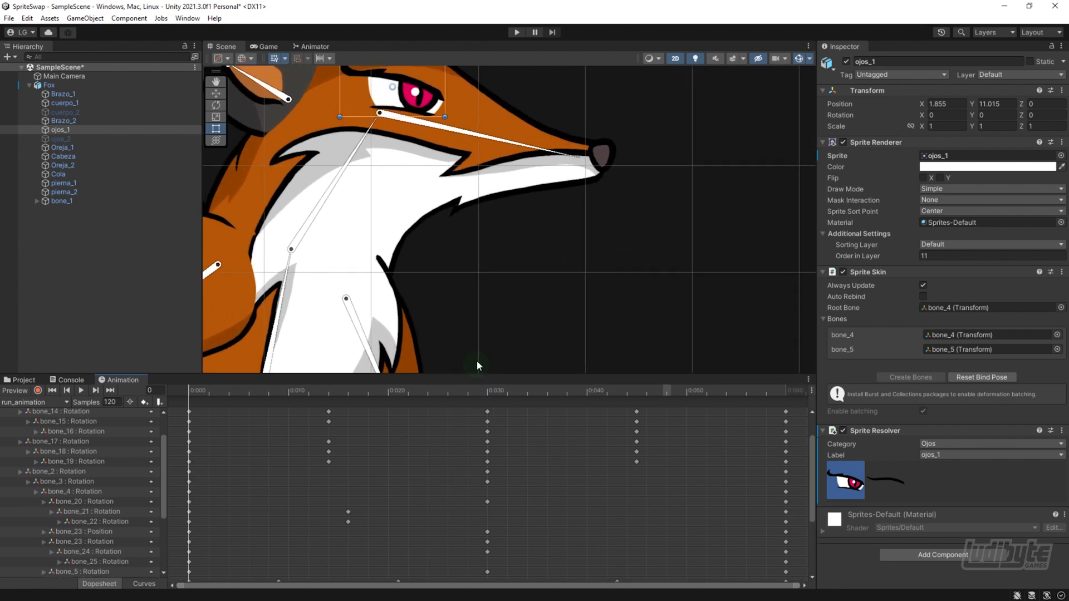
key("ctrl+p")
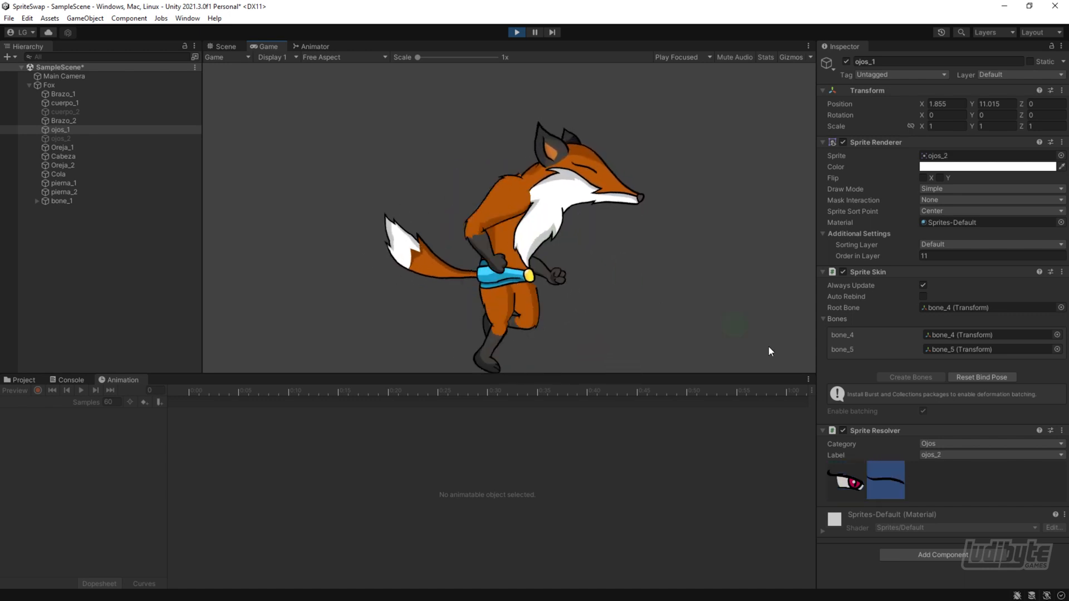
left_click(871, 483)
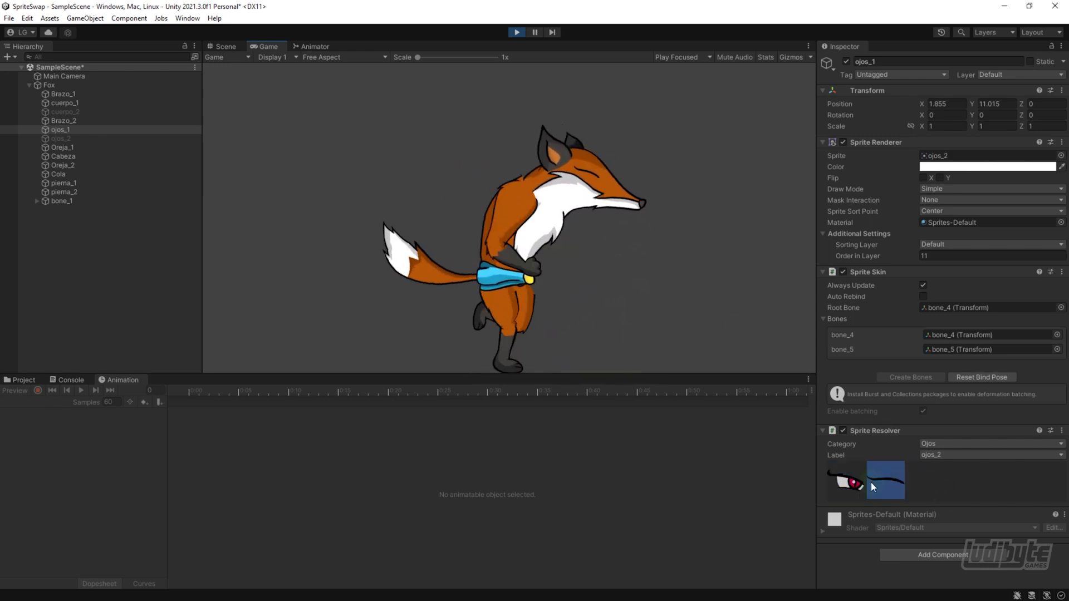
left_click(851, 462)
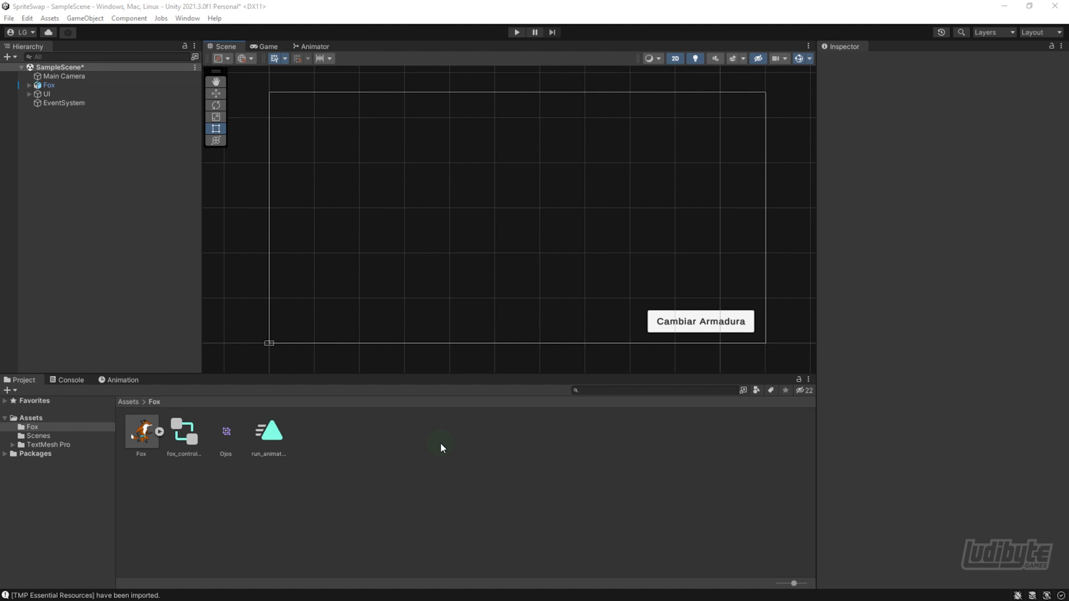
Add a Cuerpo category containing the cuerpo_1 and cuerpo_2 sprites to the Ojos sprite library and apply the changes.
left_click(226, 434)
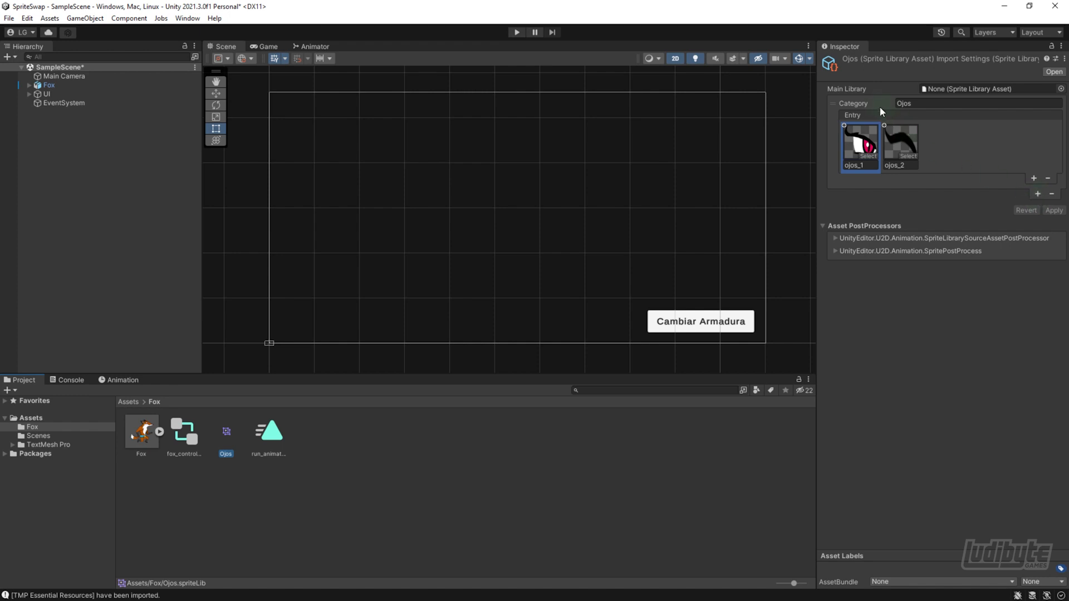
left_click(1038, 194)
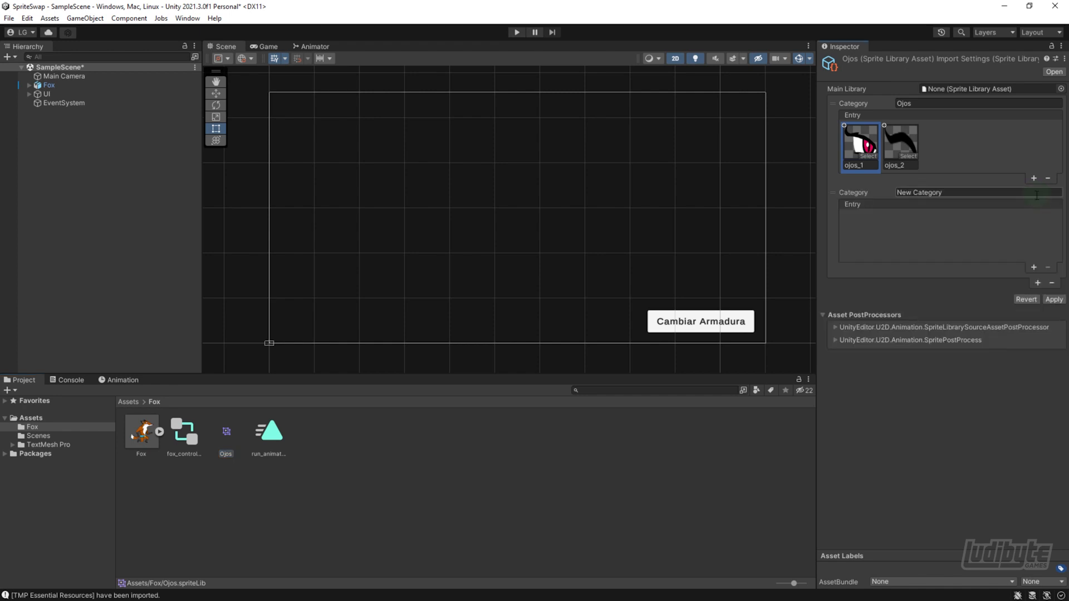
left_click(953, 191)
type("Cuerpo")
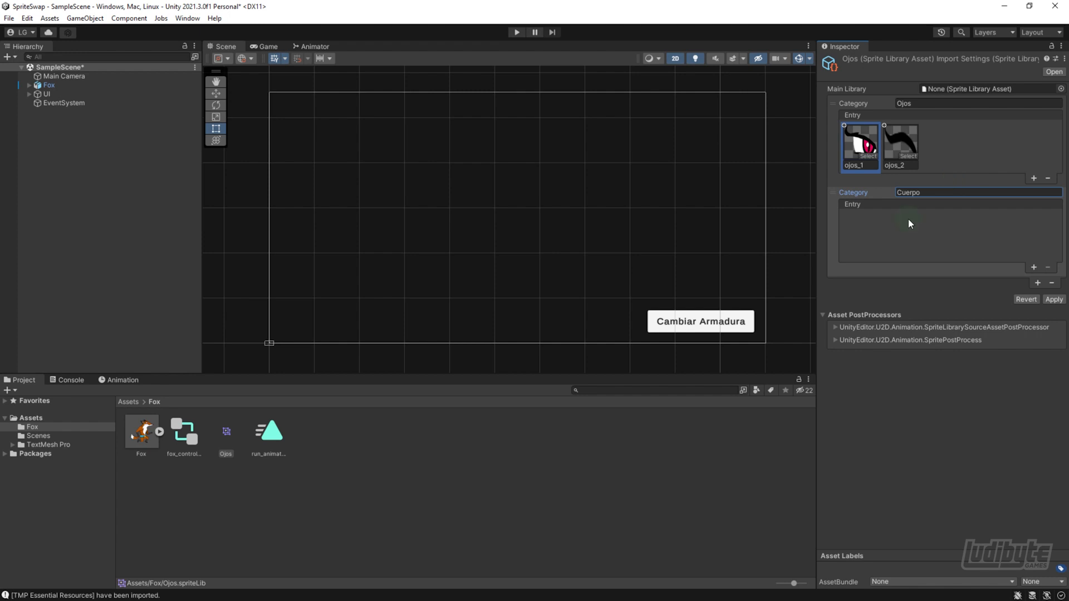
left_click(159, 433)
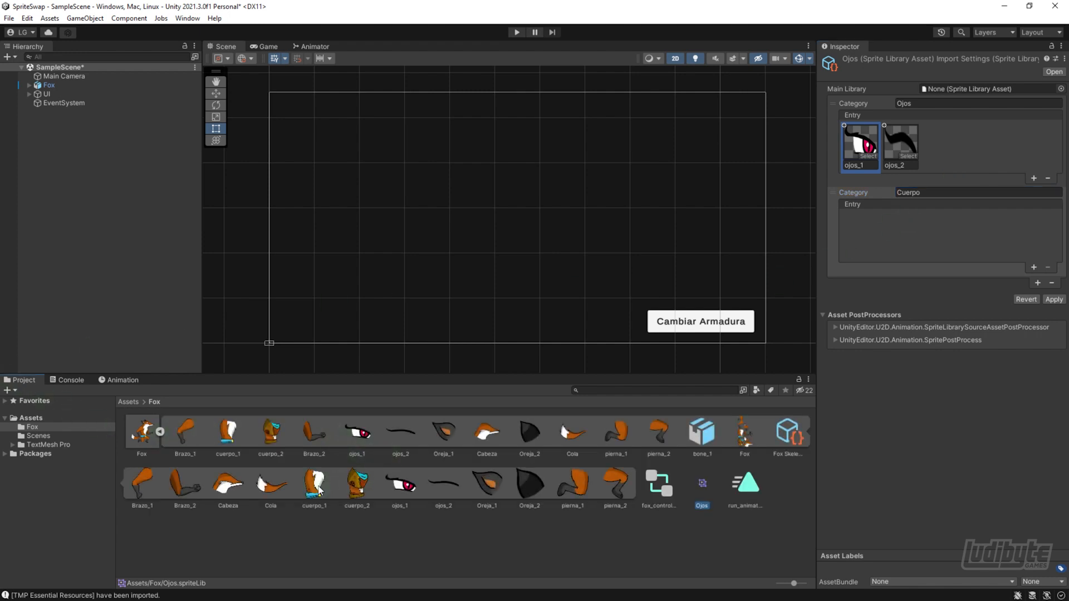
left_click_drag(314, 488, 865, 268)
left_click(1053, 300)
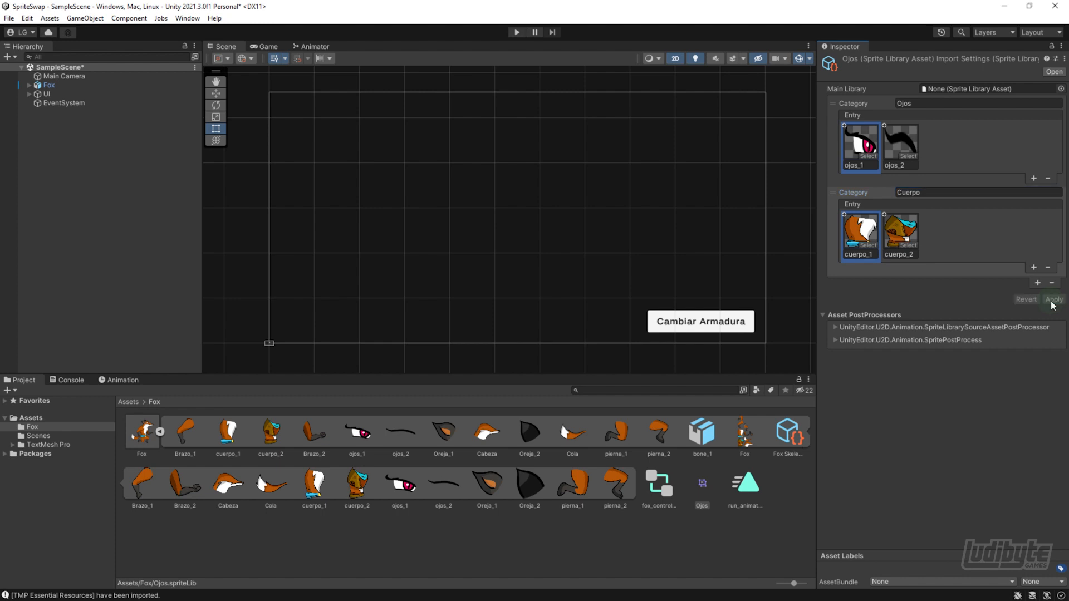
Add a Sprite Resolver component to the cuerpo_1 object and test switching its sprite to cuerpo_2 and back to cuerpo_1.
left_click(30, 85)
double_click(53, 85)
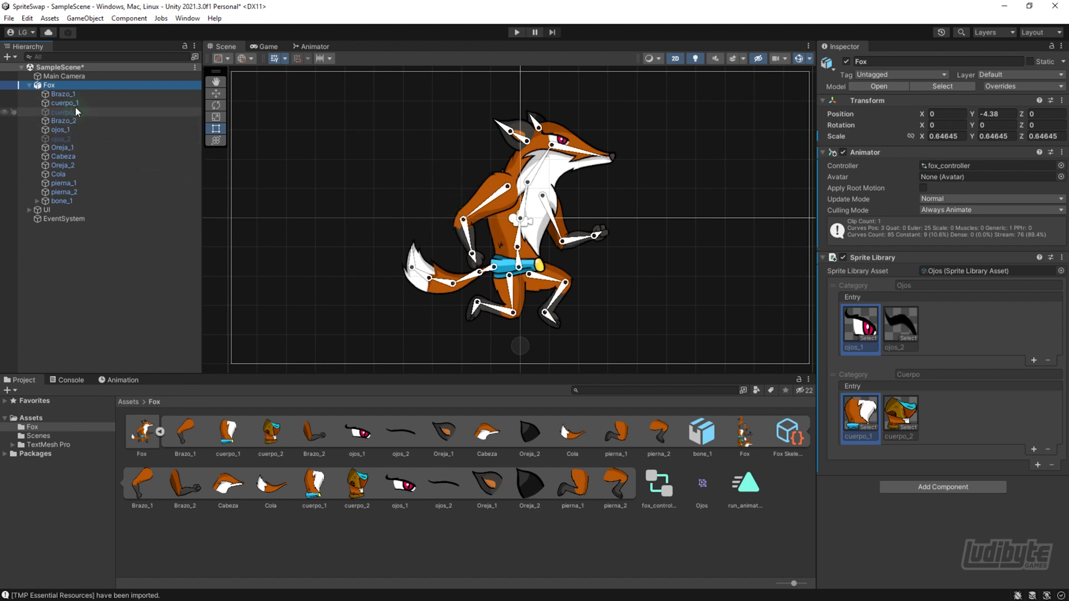
left_click(62, 103)
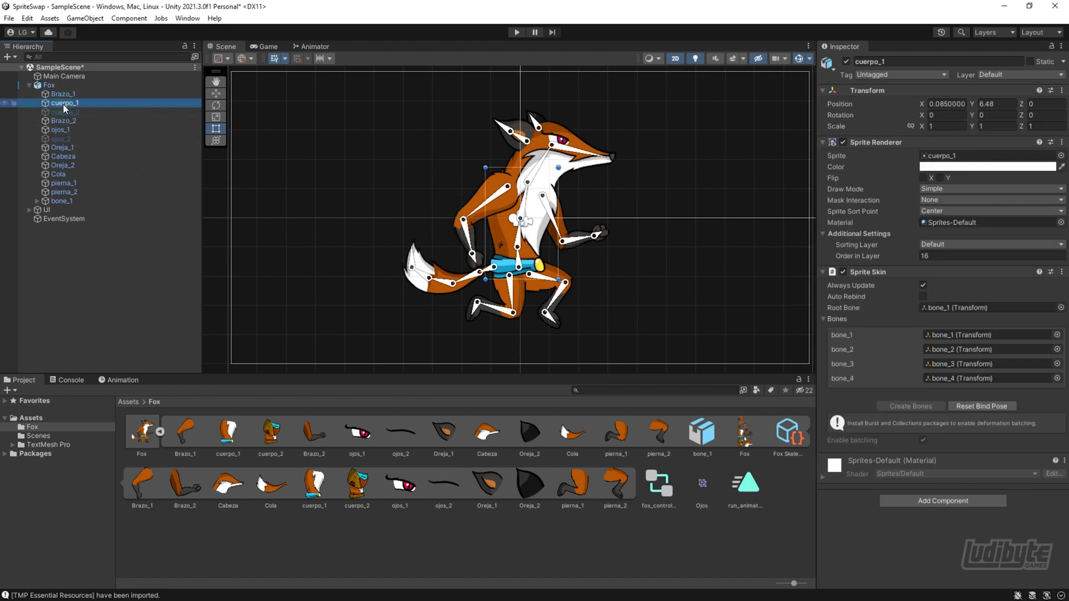
left_click(904, 501)
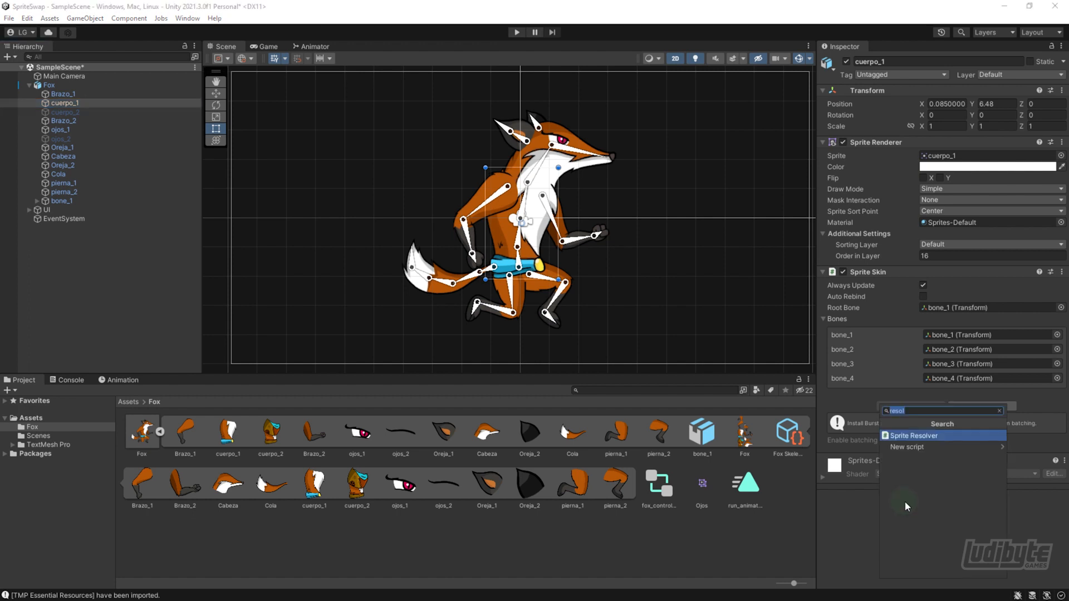
left_click(915, 437)
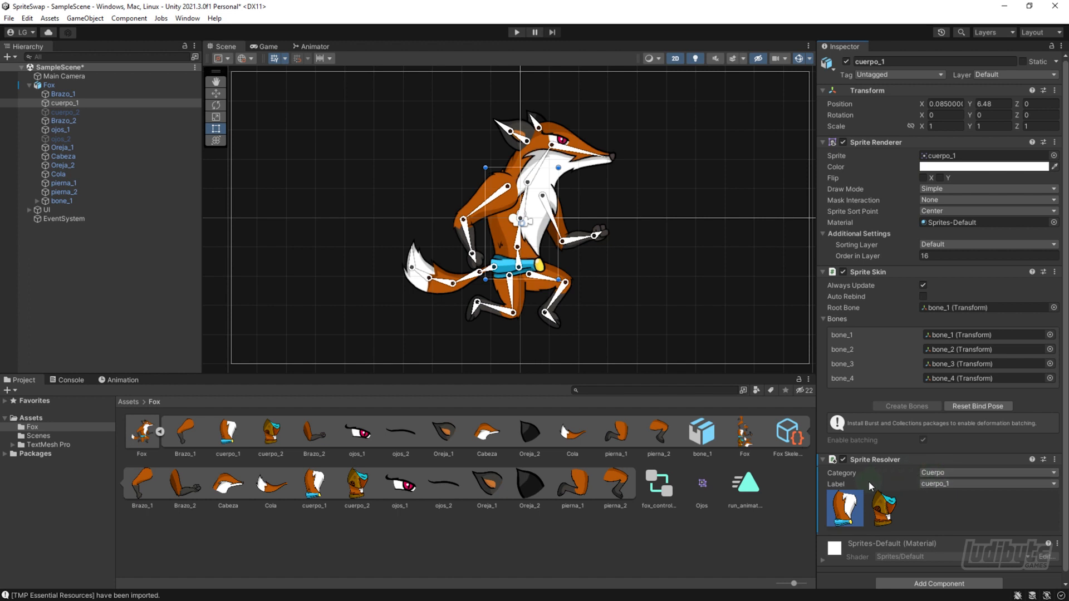
left_click(889, 508)
left_click(848, 510)
left_click(160, 432)
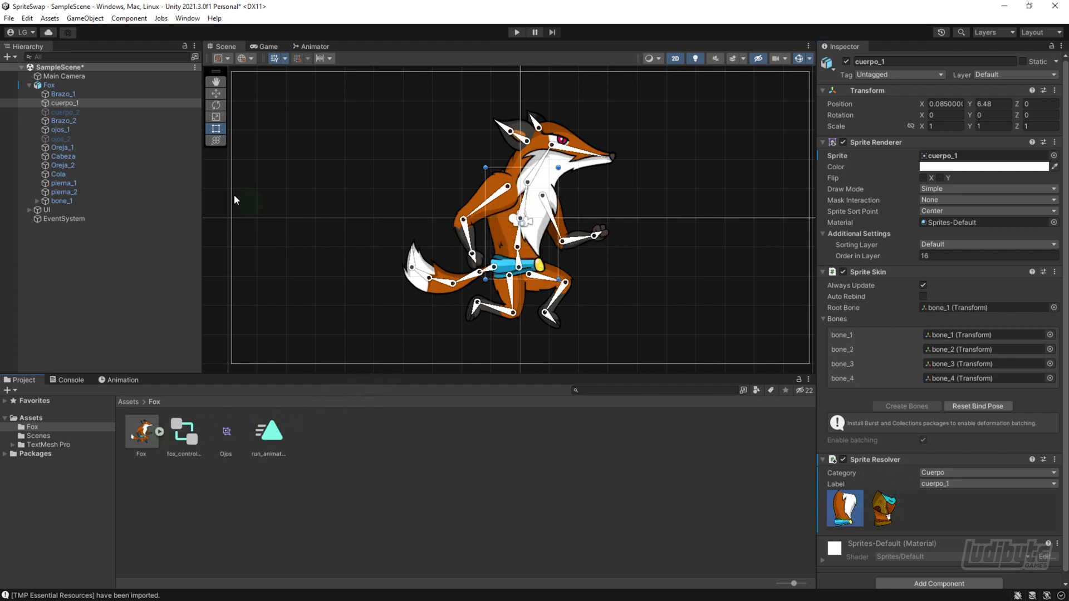
Review the UI canvas with the Cambiar Armadura button, and create a C# script named CambiarArmadura, opening it in Visual Studio.
left_click(29, 85)
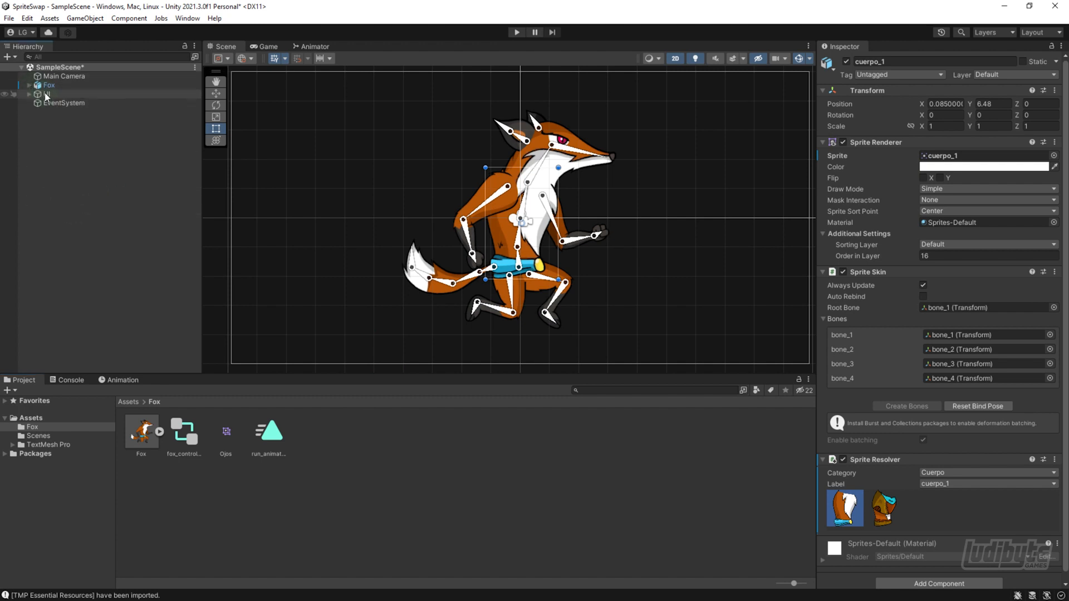
double_click(46, 95)
scroll(604, 280, "up", 4)
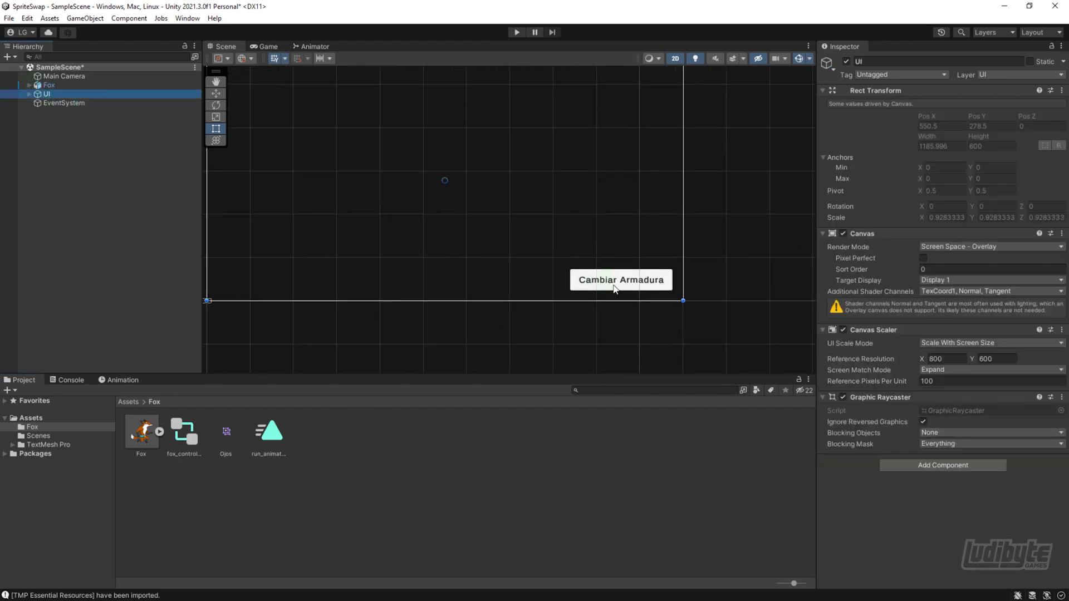
middle_click_drag(535, 277, 592, 308)
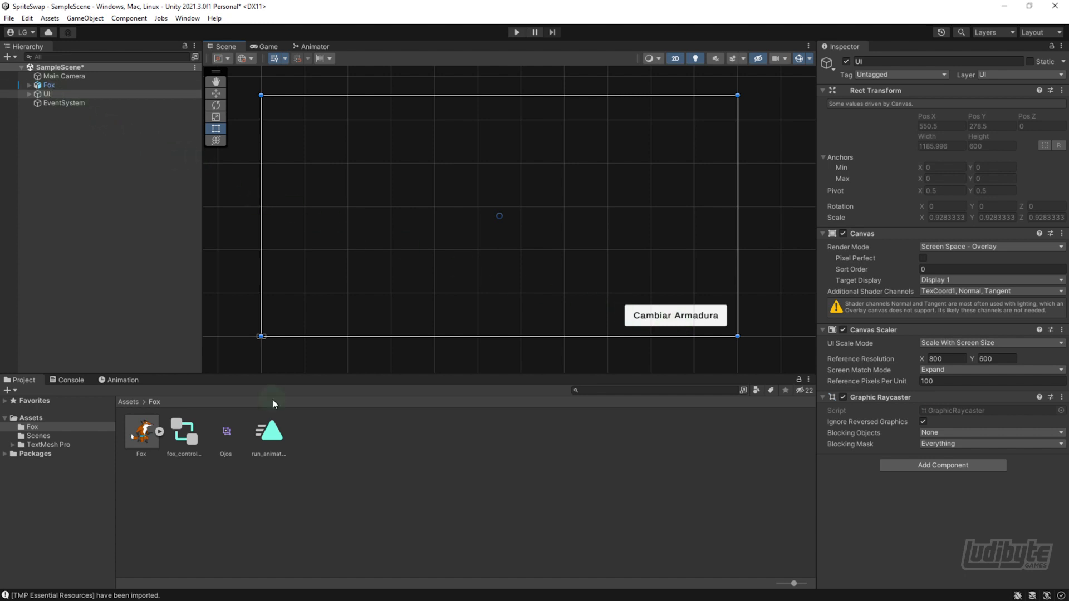
right_click(321, 444)
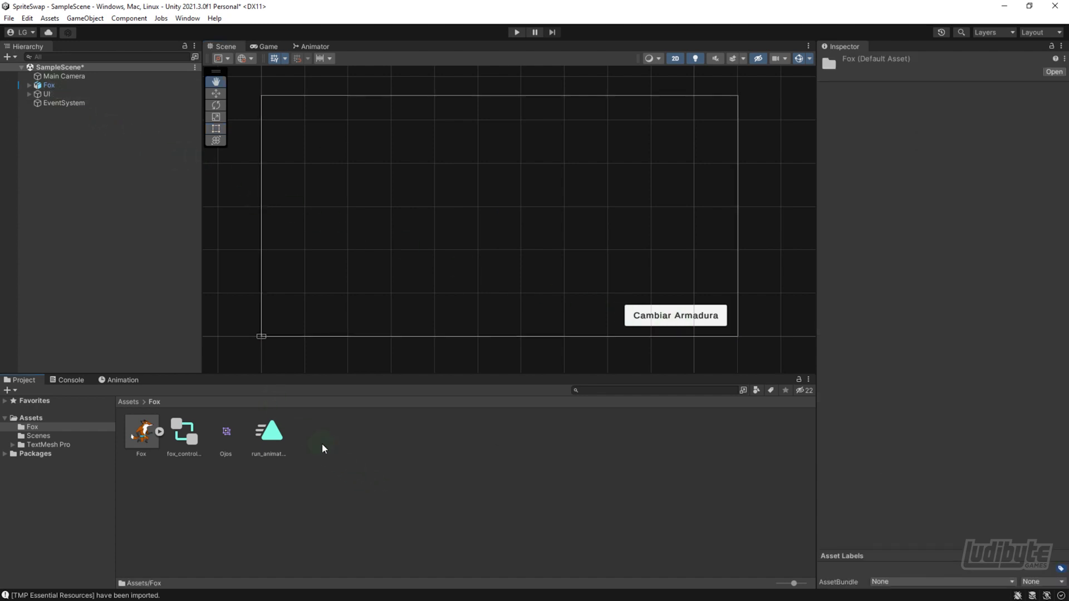
mouse_move(442, 157)
left_click(525, 101)
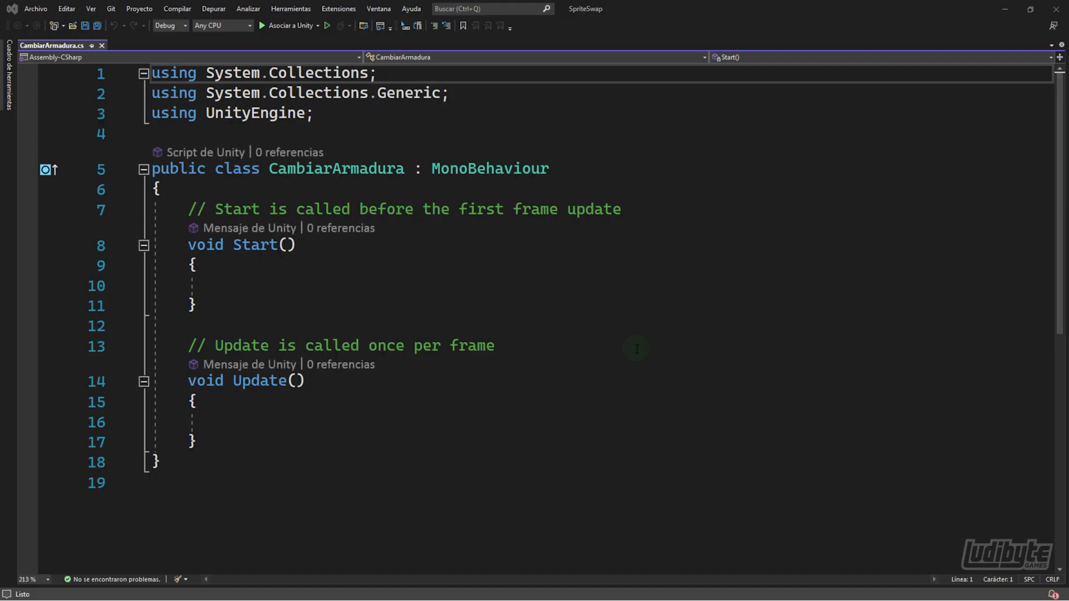
Delete the default Start and Update methods and their comments from the CambiarArmadura class.
left_click_drag(187, 210, 247, 437)
key("Delete")
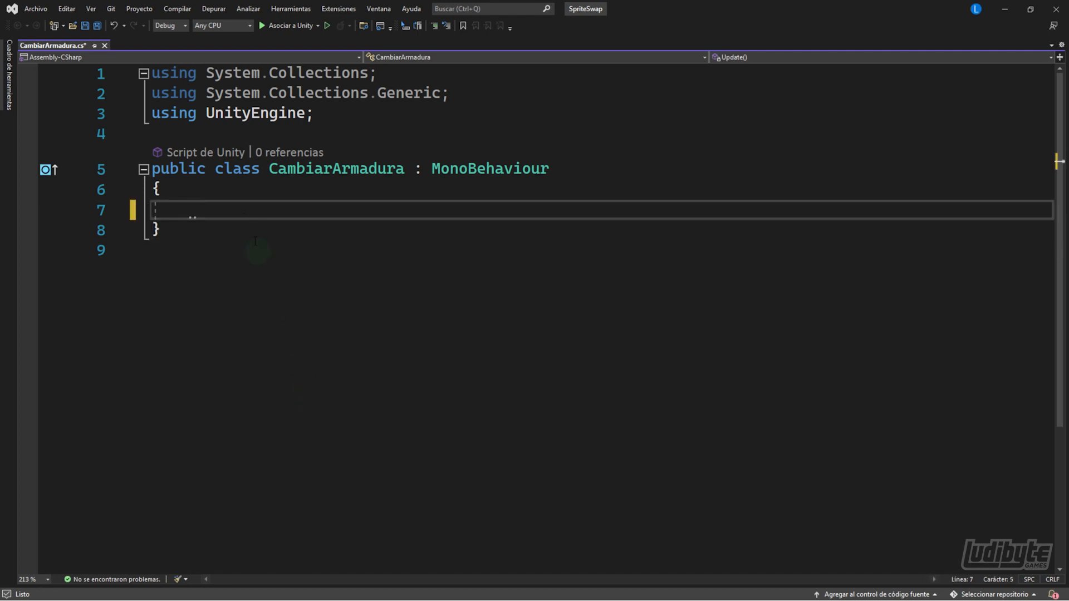
Import the UnityEngine.U2D.Animation namespace below the existing using directives of the CambiarArmadura script.
left_click(195, 133)
key("Return")
key("Up")
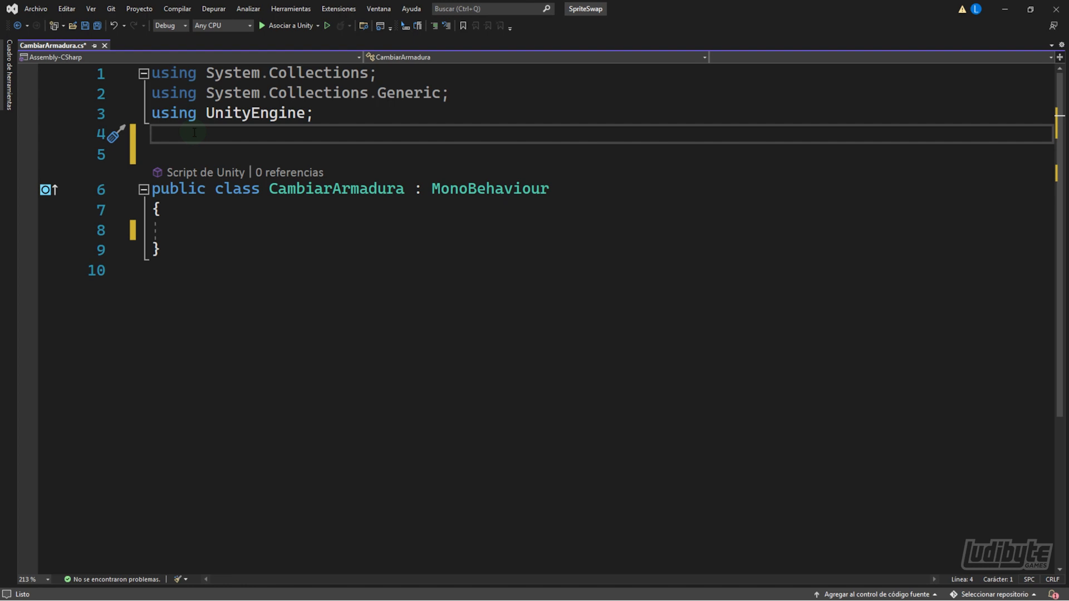
type("usin")
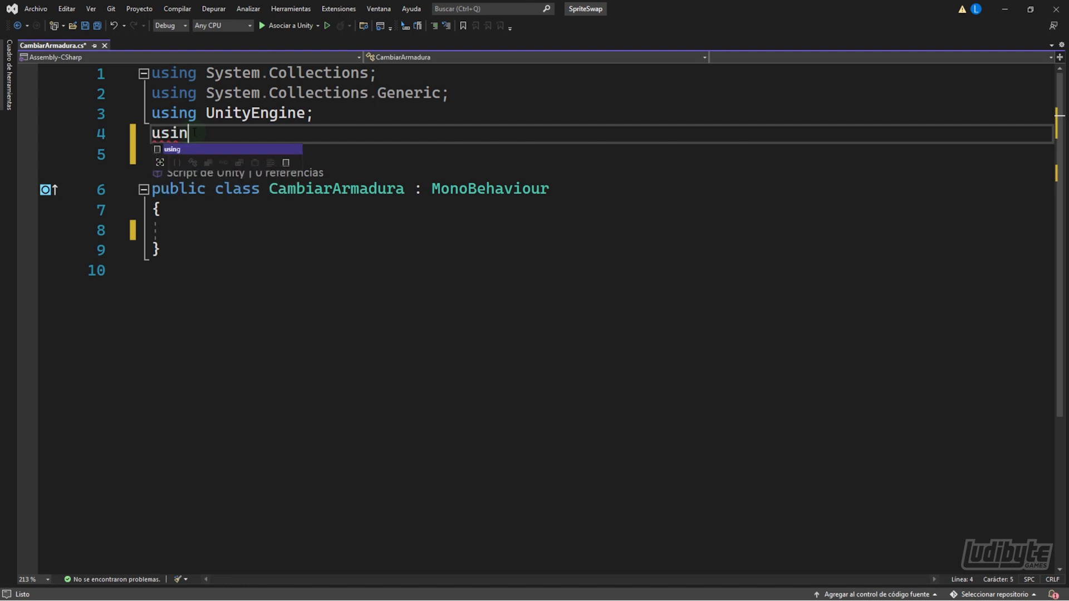
type("g Uni")
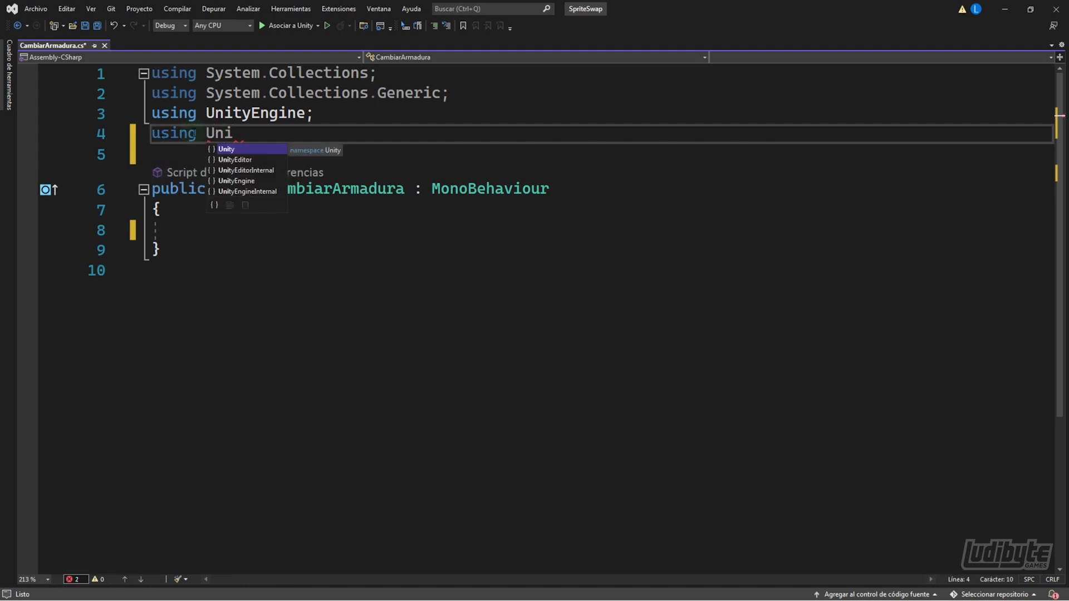
type("tyEngine.U2D")
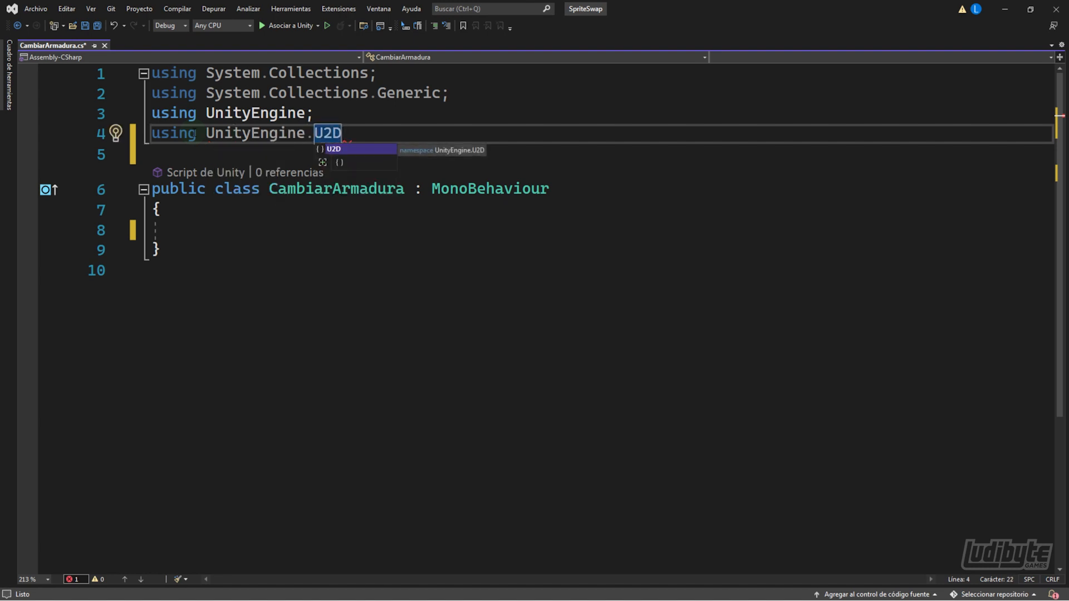
type(".")
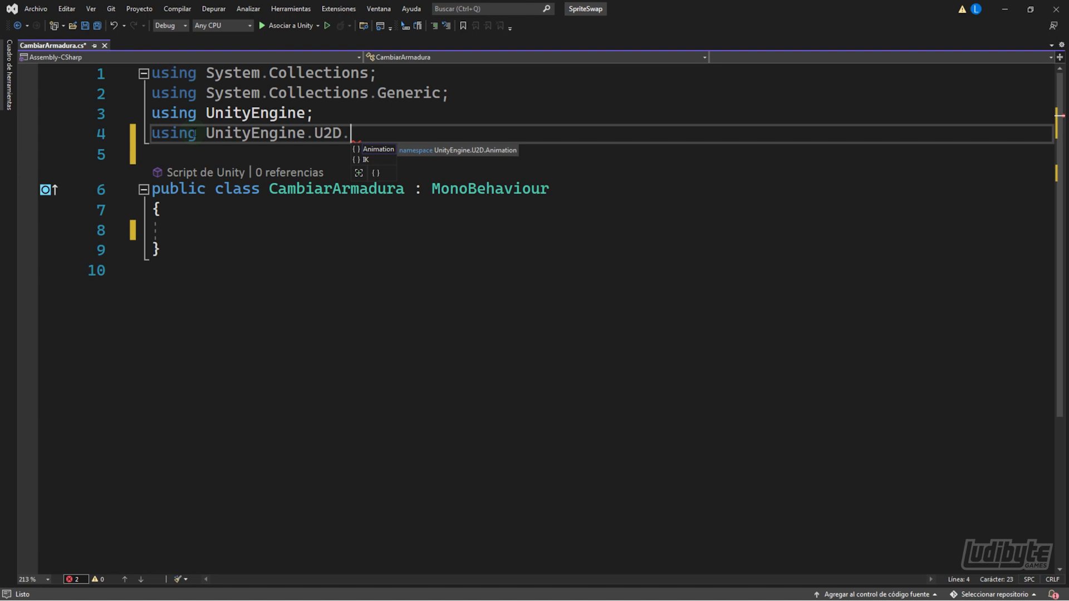
type("Animation;")
Declare a public SpriteResolver field named spriteResolver inside the CambiarArmadura class.
left_click(208, 227)
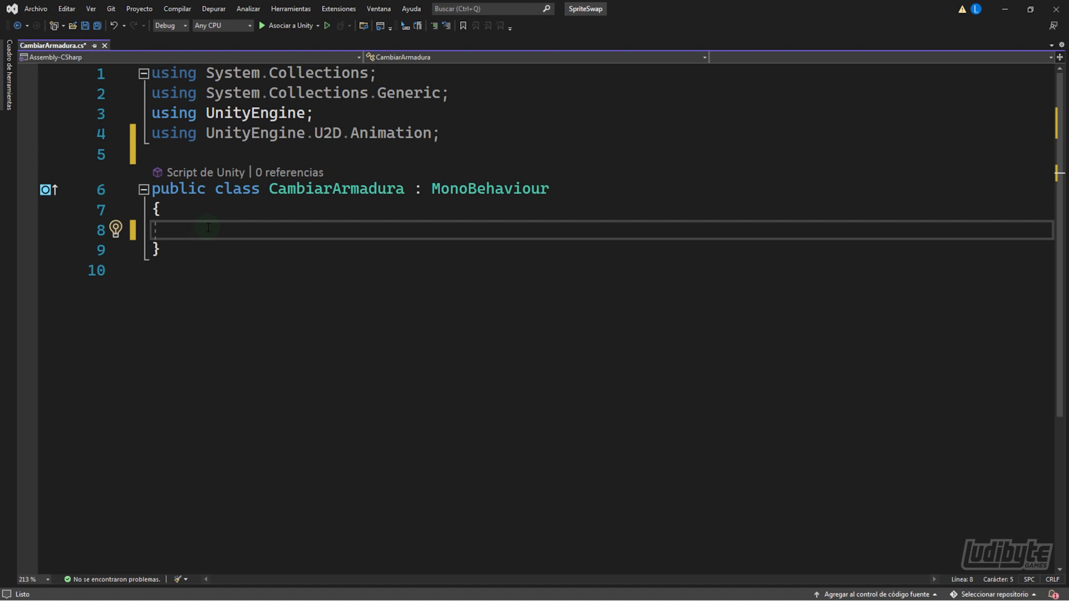
type("public SpriteResolver spriteResolver;")
key("Return")
key("Return")
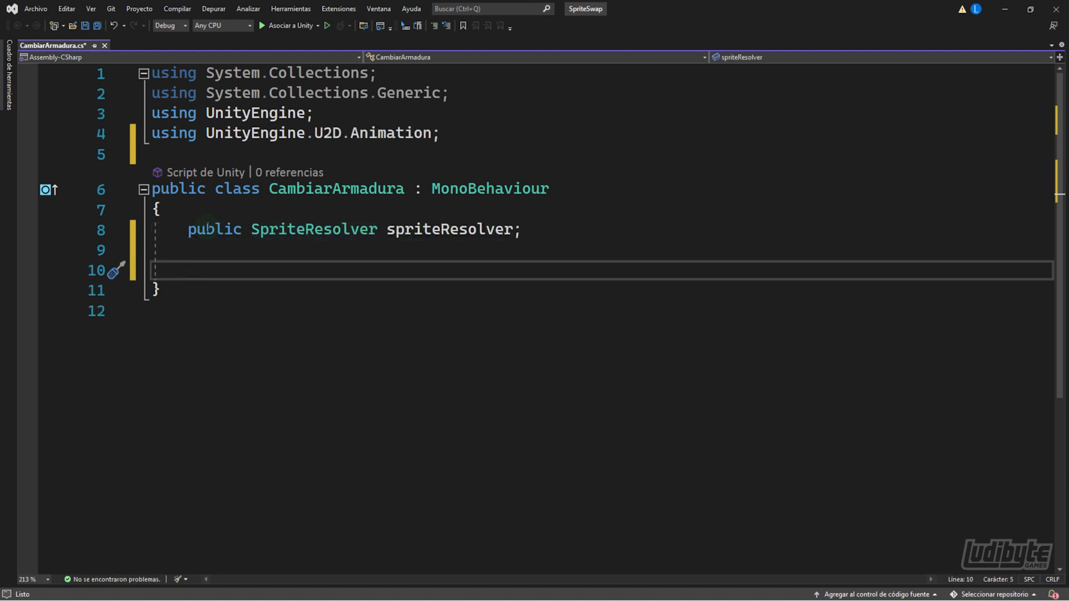
Add an empty public void method named cambiar() below the spriteResolver field.
type("public void cambiar()")
key("Return")
type("{")
key("Return")
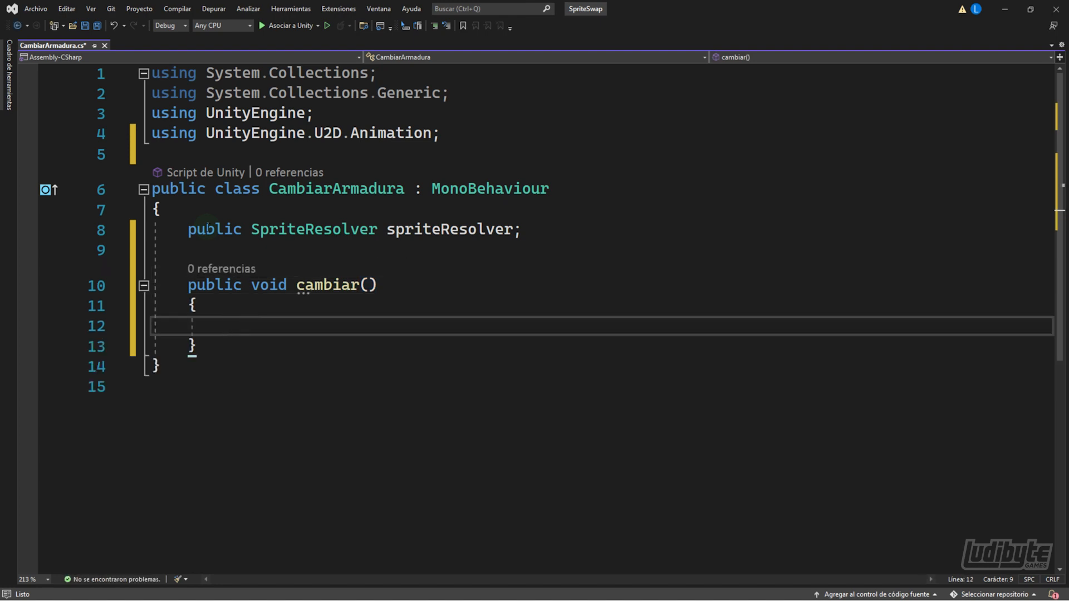
Inside cambiar(), call SetCategoryAndLabel on spriteResolver with two empty string arguments.
type("spriteResolver")
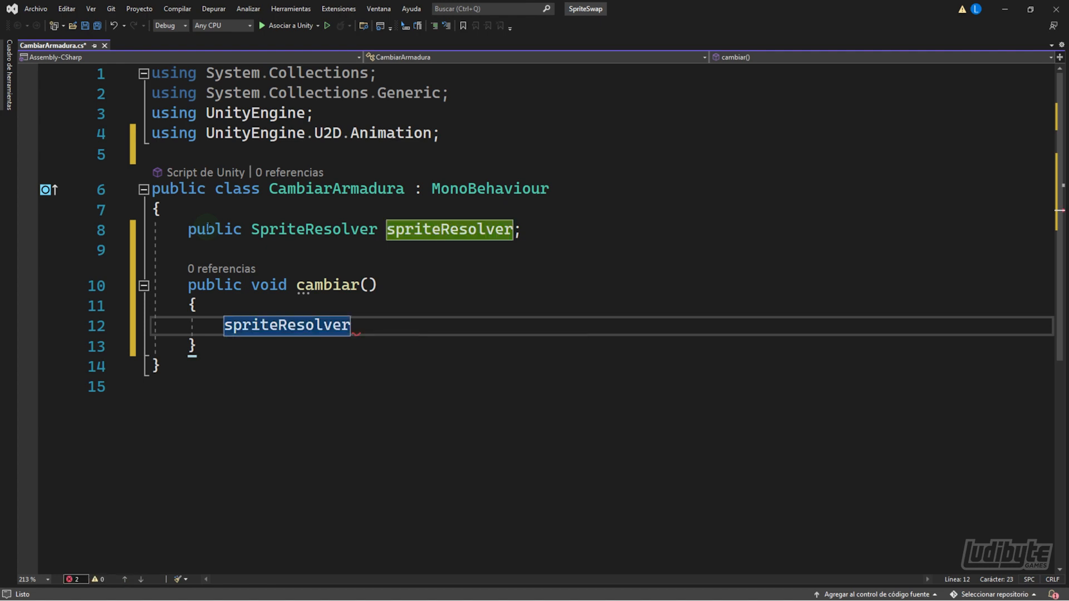
type(".")
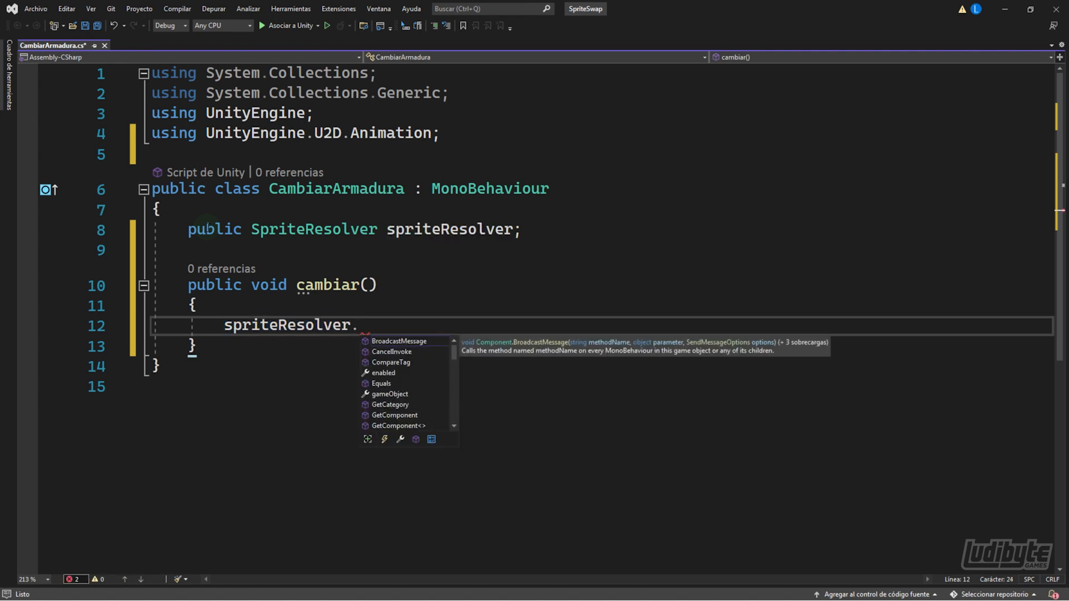
type("set")
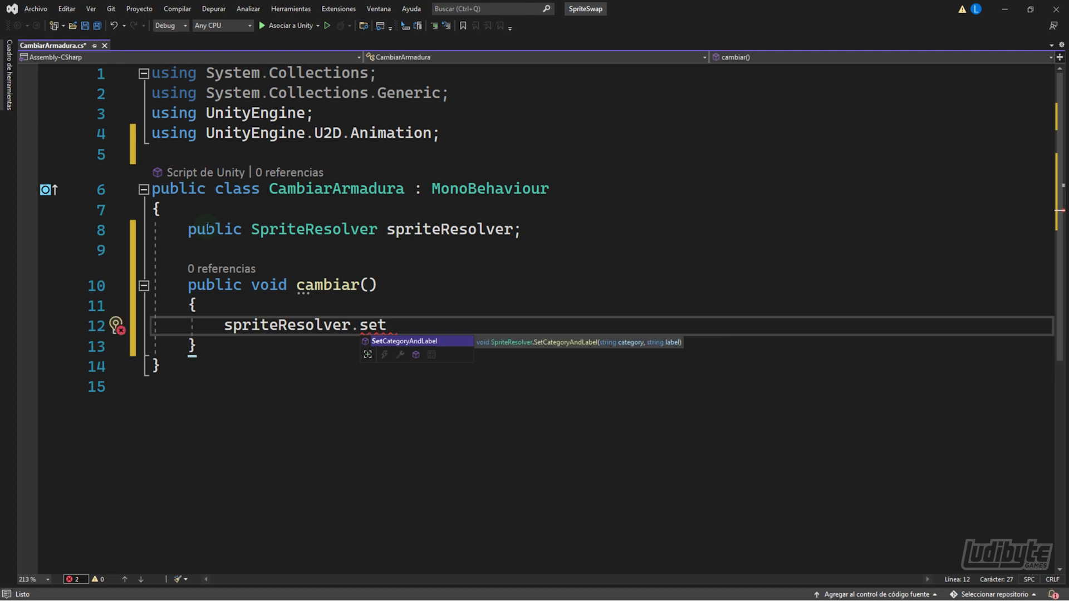
key("Tab")
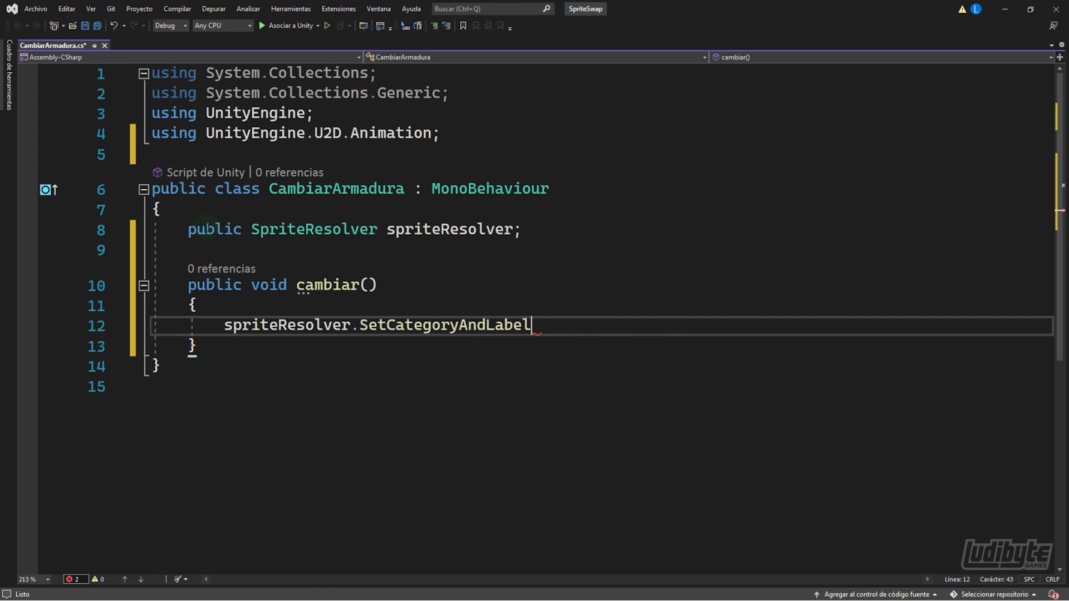
type("(")
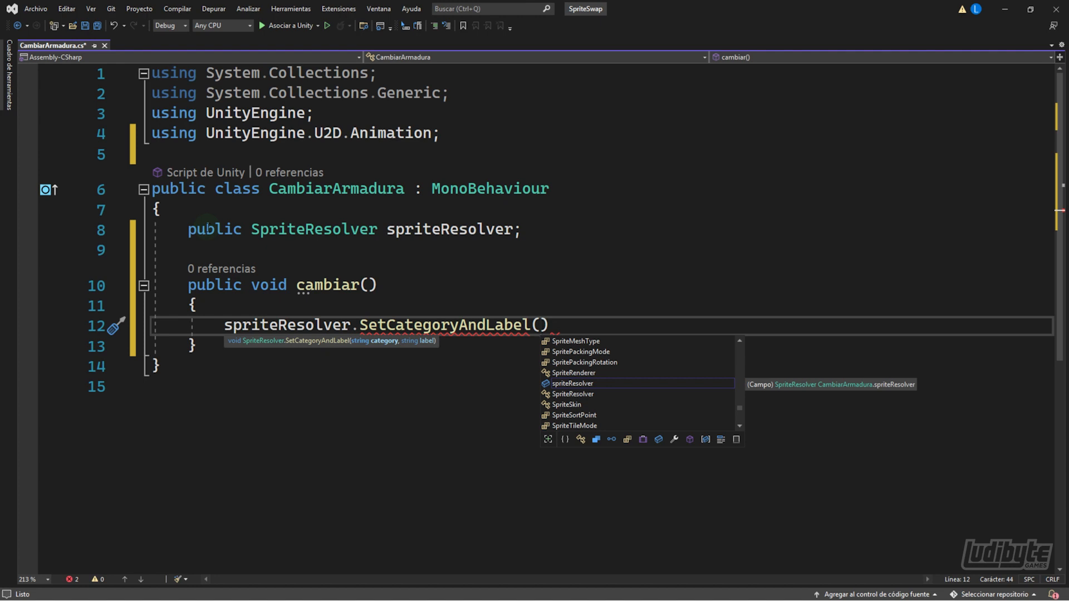
type("\"")
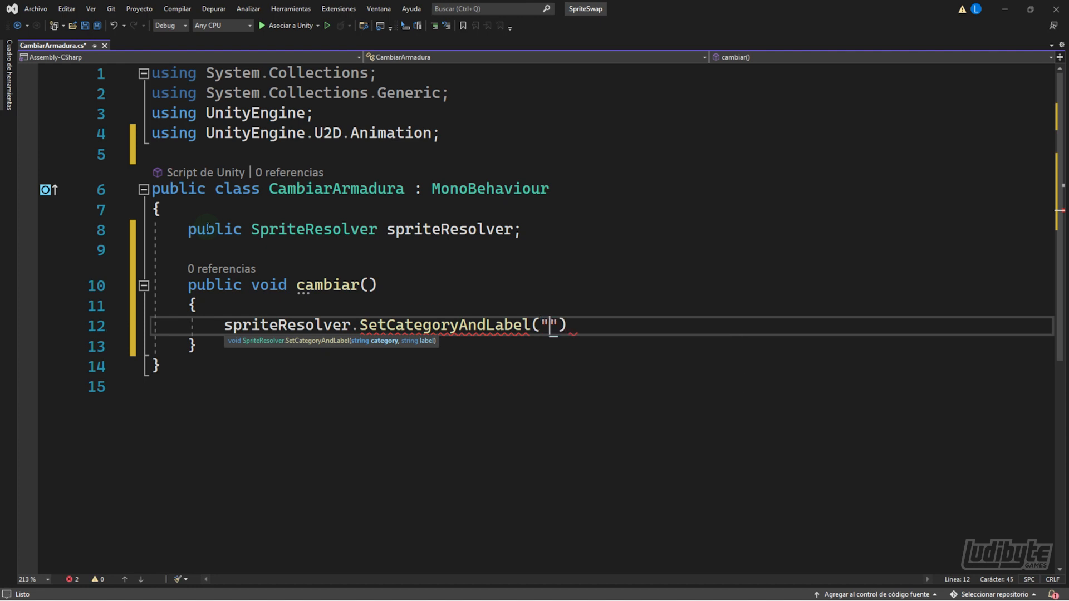
type("\", \"\");")
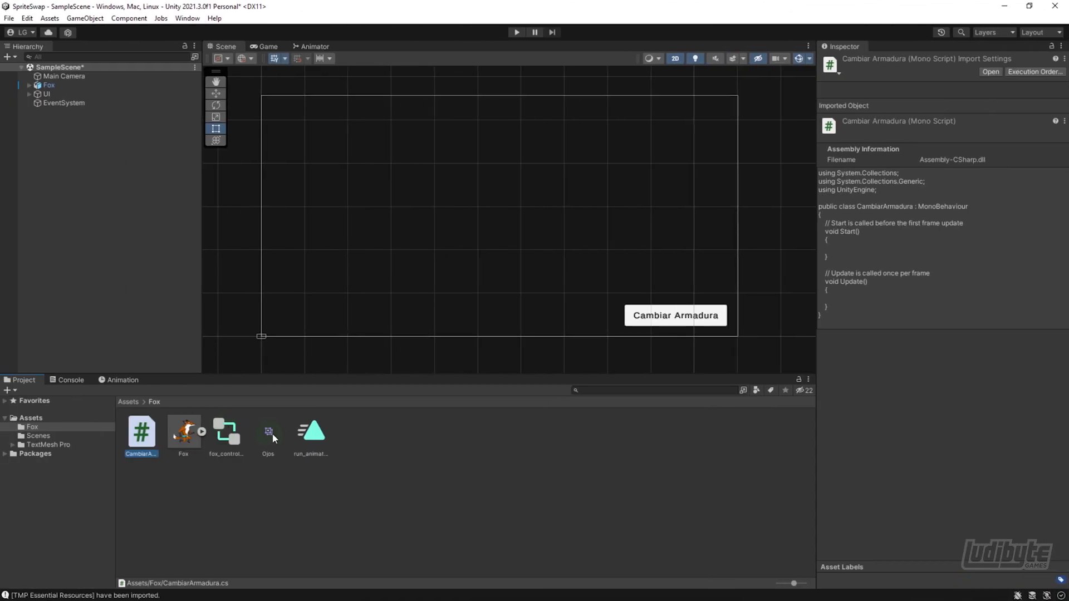
Switch to Unity and check the body category and its entry names in the Ojos sprite library.
left_click(269, 431)
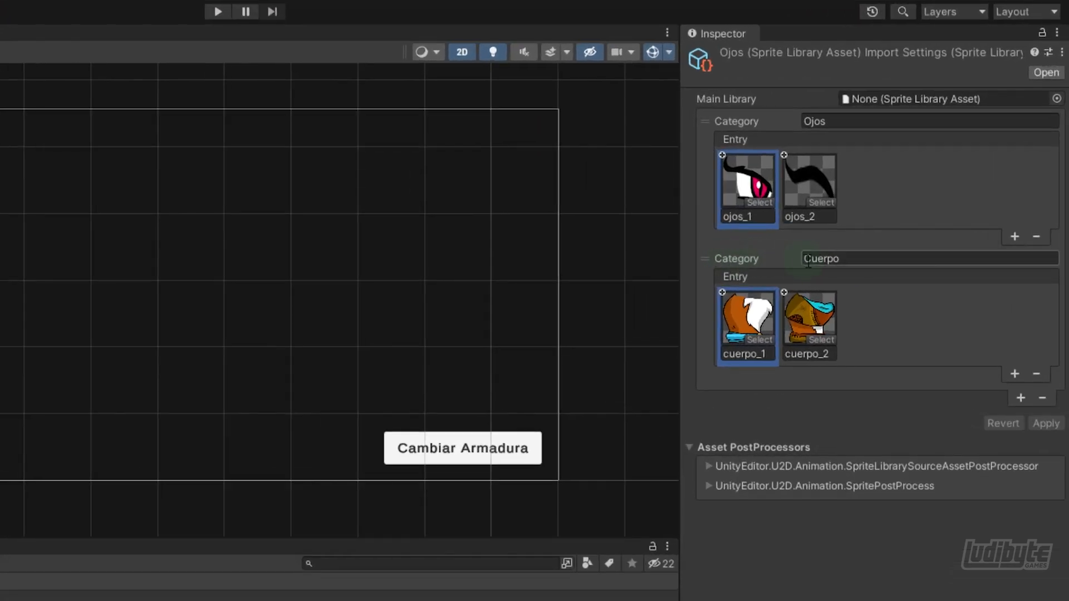
left_click(730, 354)
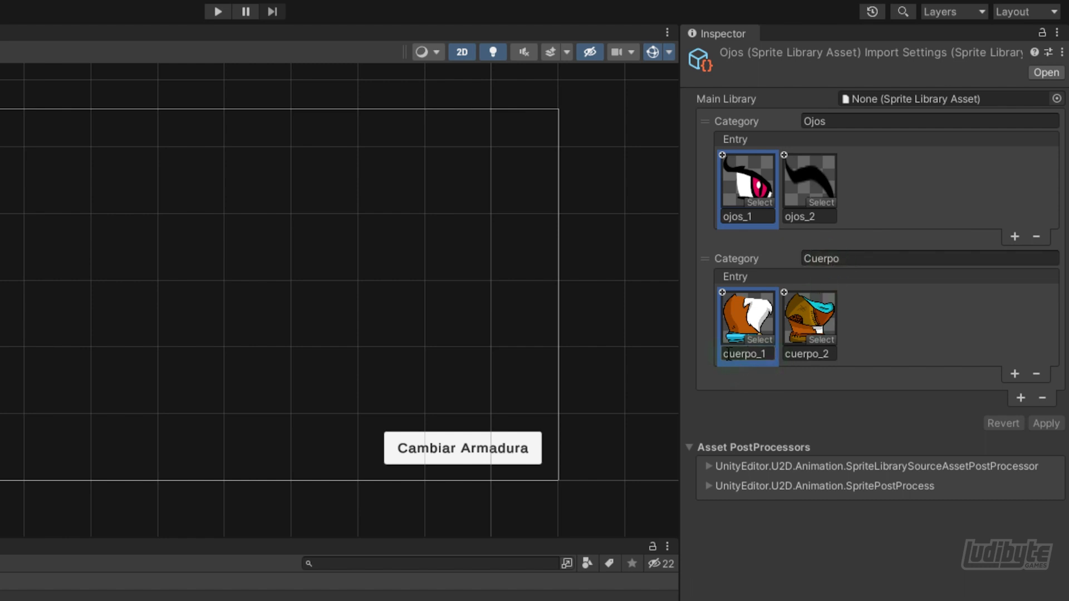
left_click(802, 352)
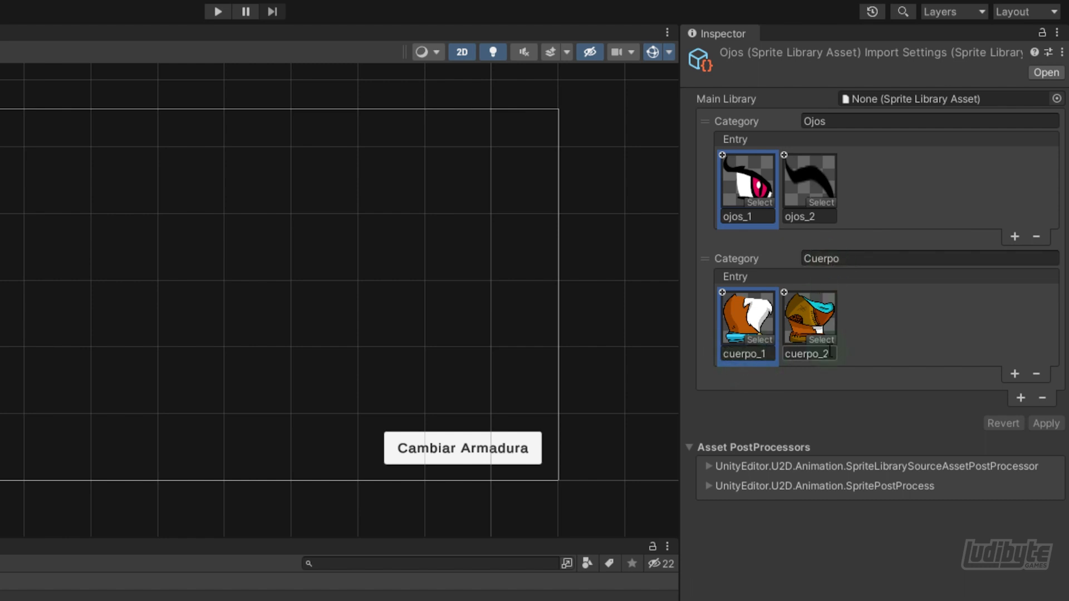
left_click(855, 358)
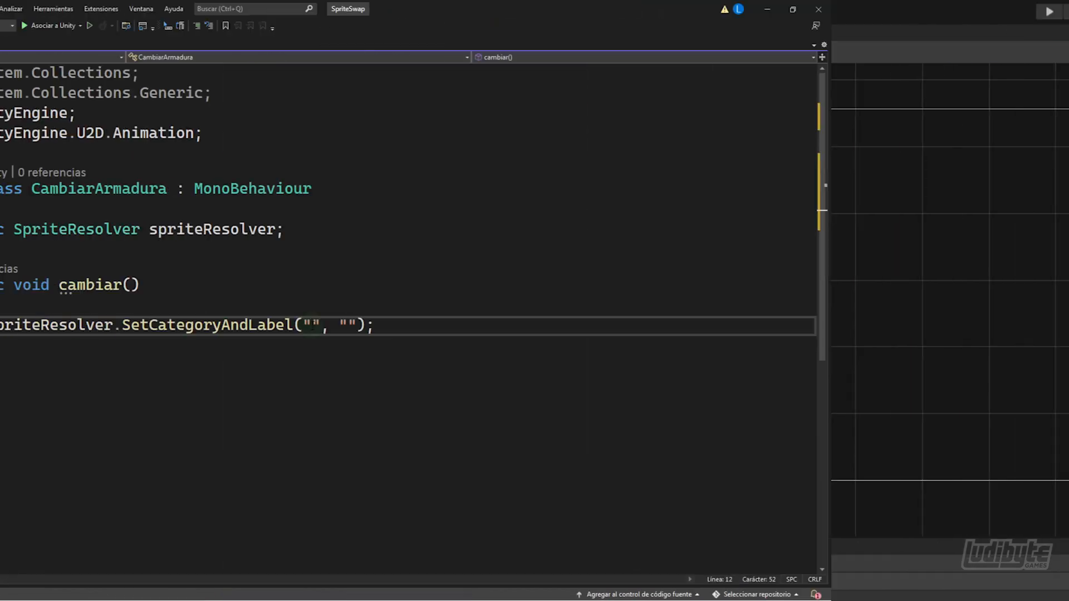
Back in Visual Studio, fill the SetCategoryAndLabel arguments with "Cuerpo" and "cuerpo_2", and save the script.
type("Cuerpo")
key("Right")
key("Right")
key("Right")
type("cuerpo_2")
key("ctrl+s")
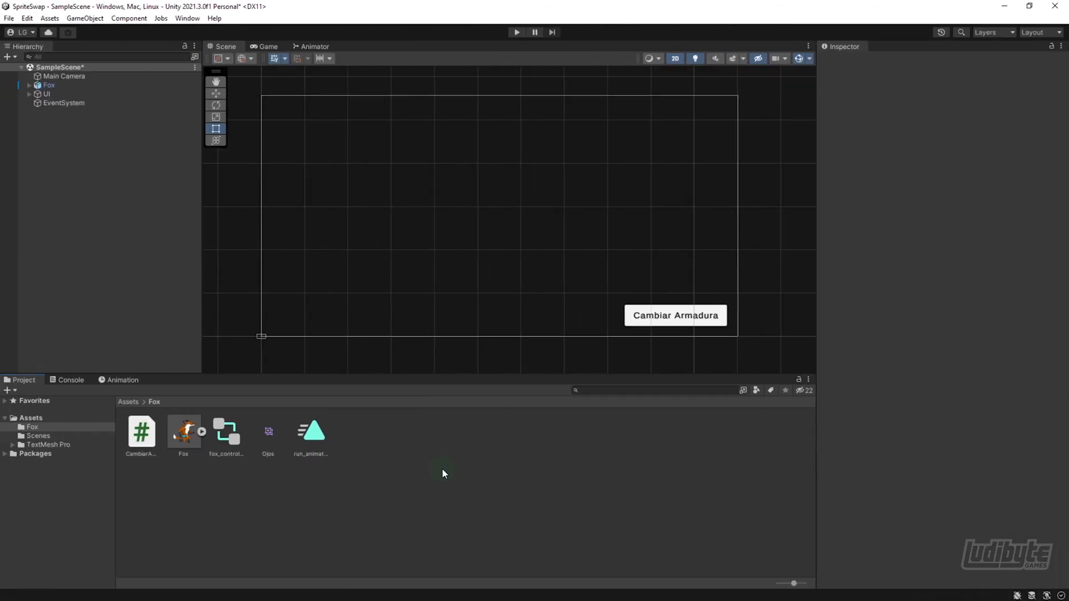
In Unity, attach the CambiarArmadura script to the UI canvas and assign the fox's cuerpo_1 as its Sprite Resolver.
left_click(46, 94)
left_click_drag(141, 432, 867, 492)
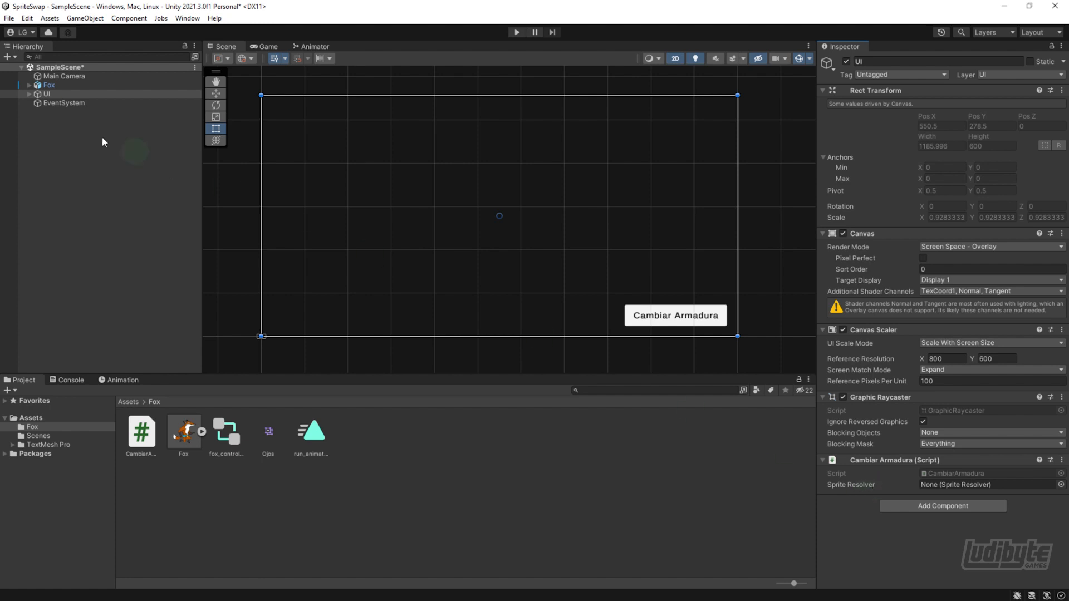
left_click(29, 85)
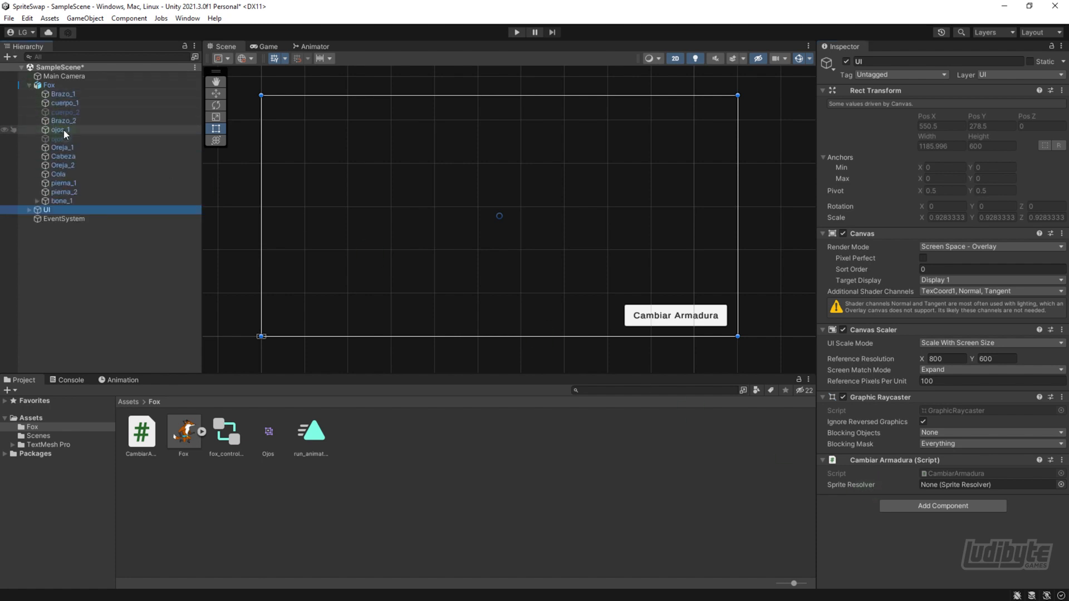
left_click_drag(58, 102, 936, 483)
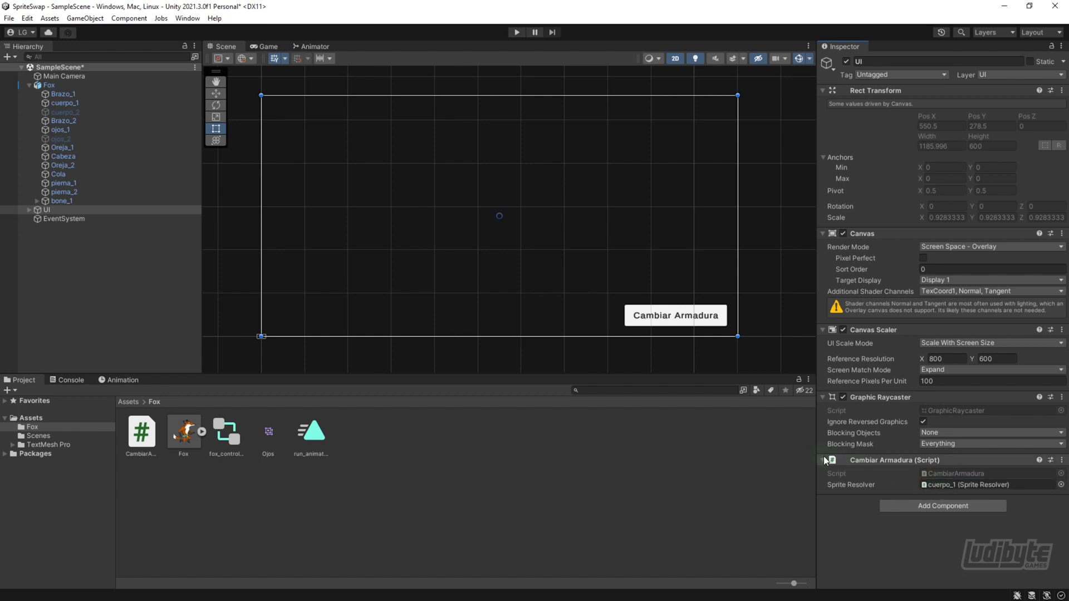
left_click(30, 85)
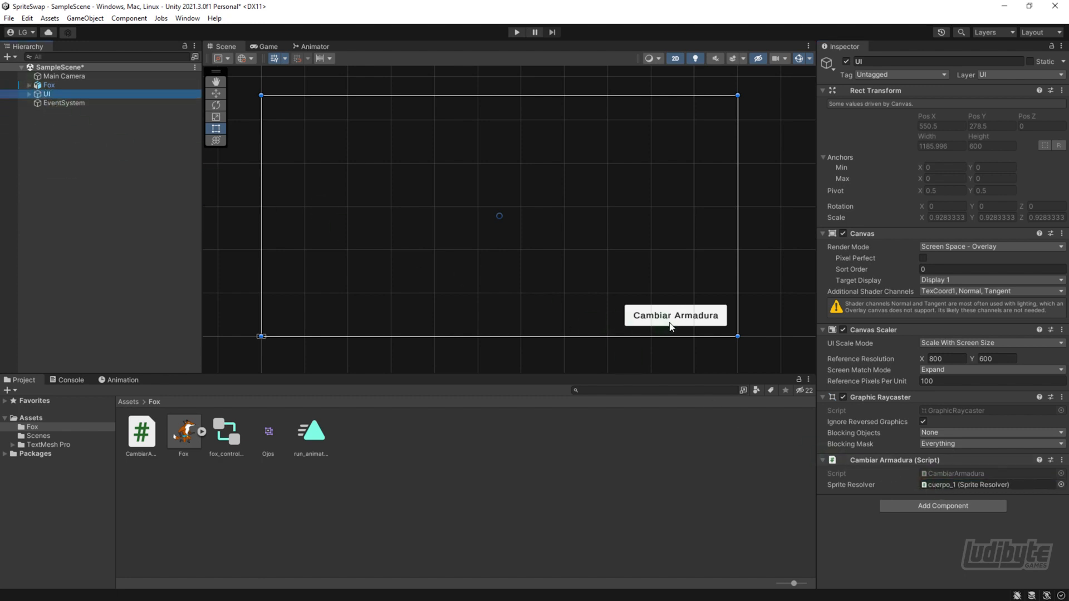
Add an On Click event to the UI's Button that targets the UI object and calls CambiarArmadura.cambiar.
left_click(30, 95)
left_click(56, 103)
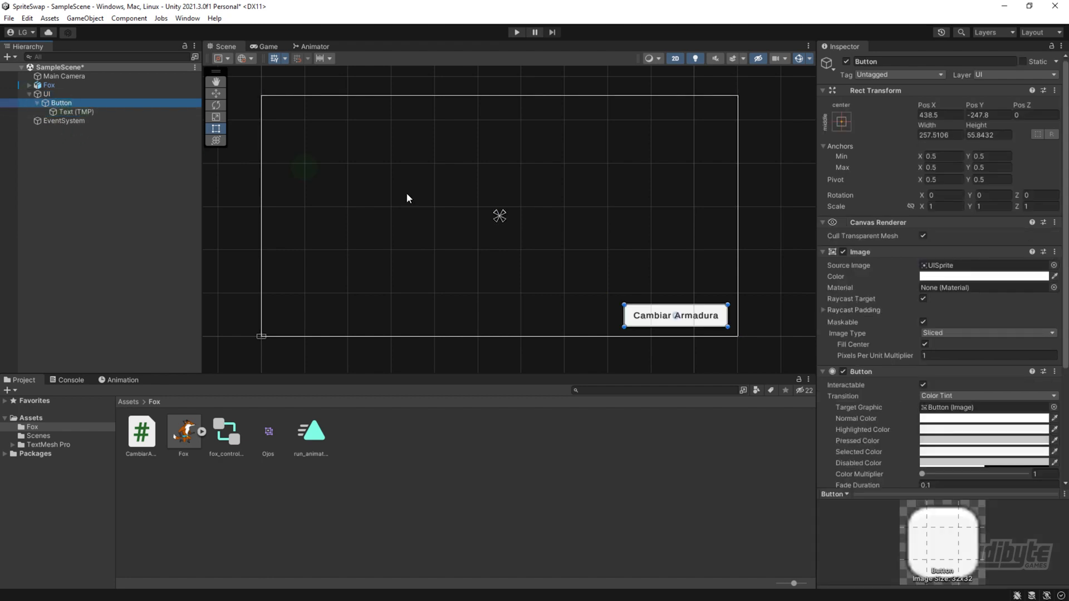
scroll(974, 429, "down", 5)
left_click(1030, 415)
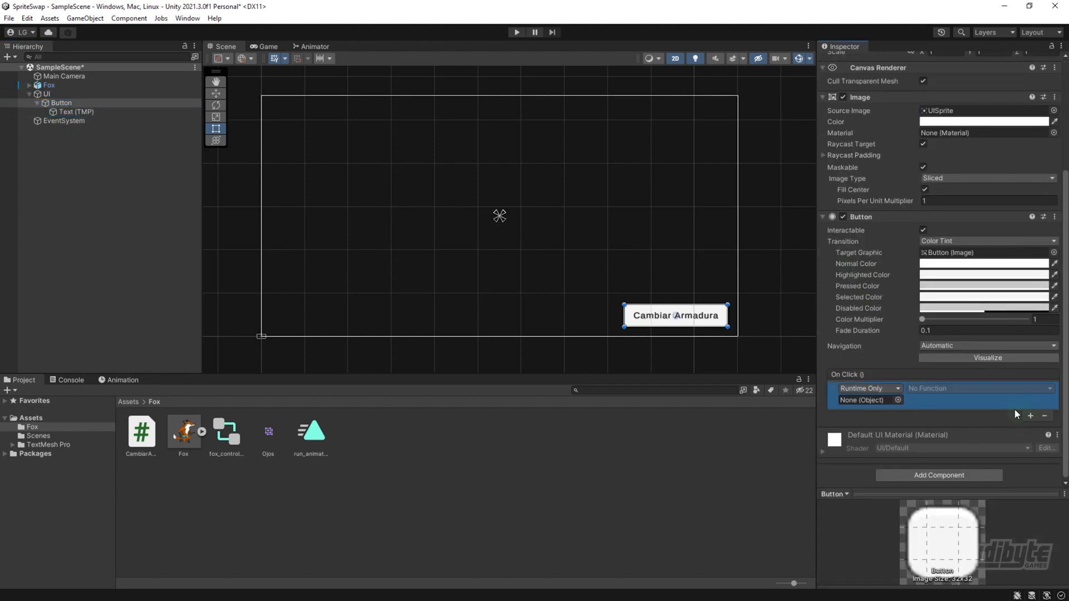
left_click_drag(47, 94, 876, 403)
left_click(925, 389)
mouse_move(958, 479)
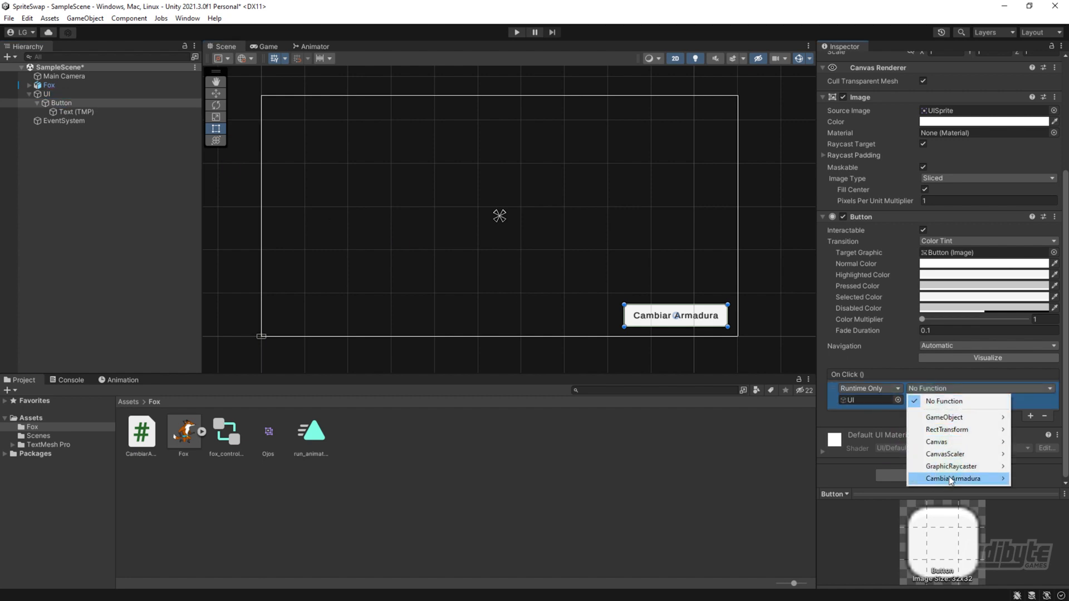
left_click(823, 406)
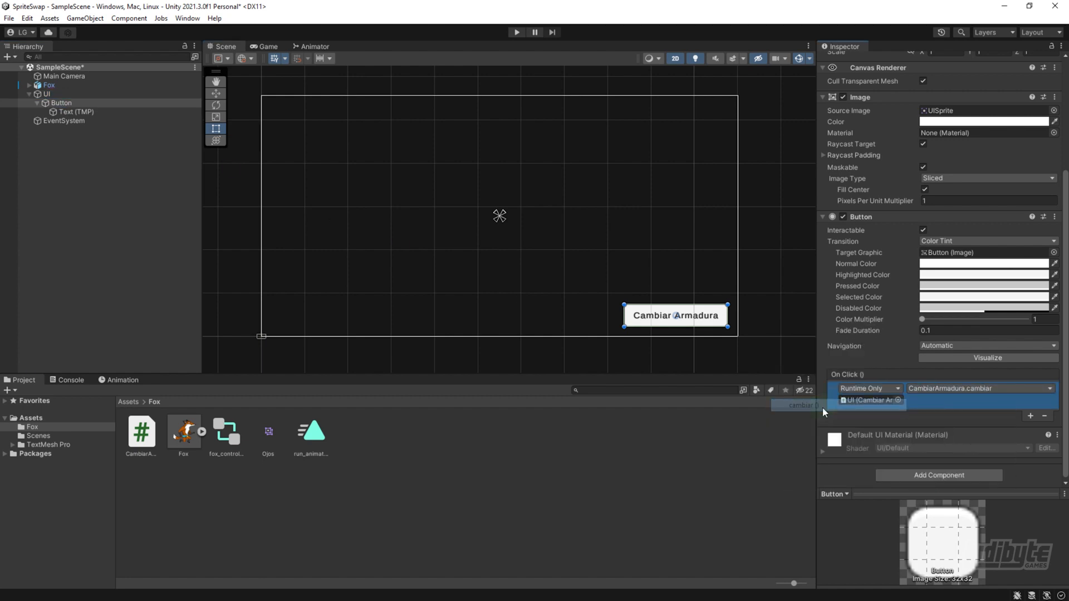
left_click(642, 435)
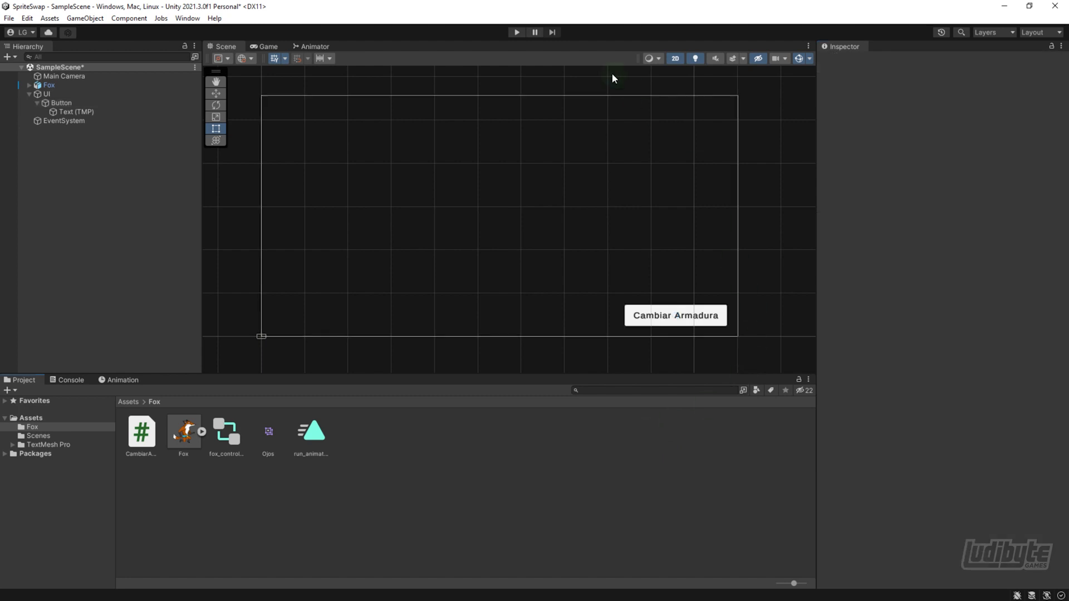
Run the scene, test the Cambiar Armadura button on the running fox, and stop play mode.
left_click(512, 33)
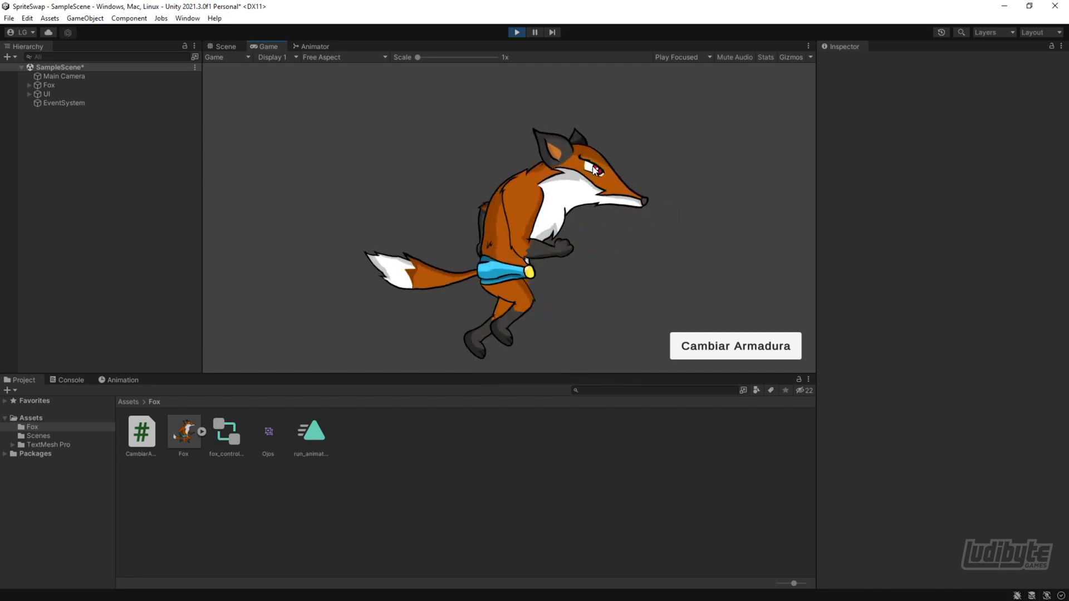
left_click(705, 347)
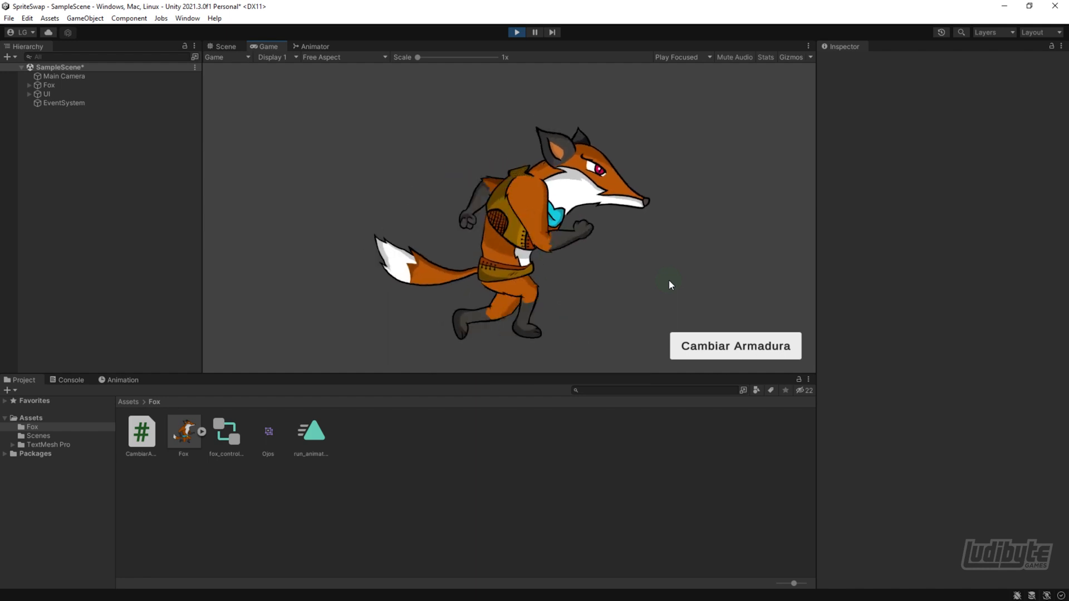
left_click(516, 31)
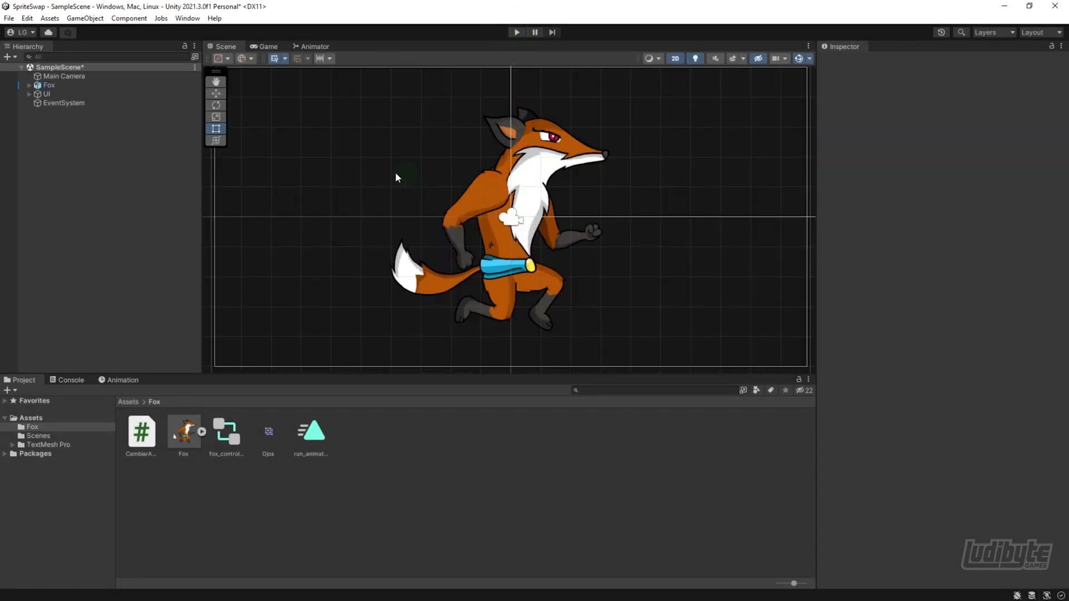
Expand the Fox hierarchy and inspect the cuerpo_1 object's Sprite Skin and Sprite Resolver beside the disabled cuerpo_2.
left_click(29, 86)
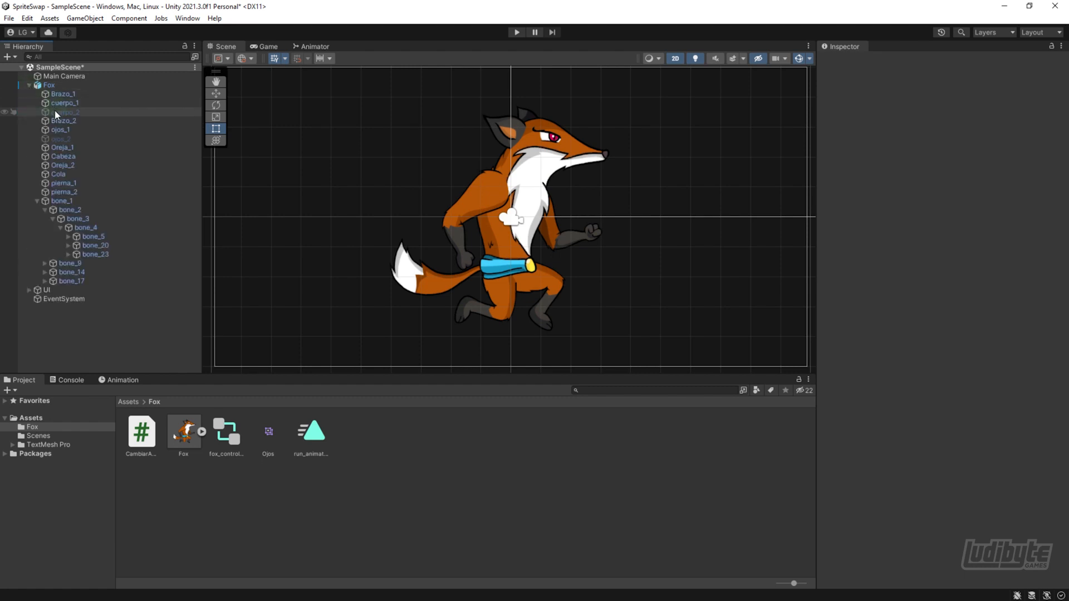
left_click(67, 103)
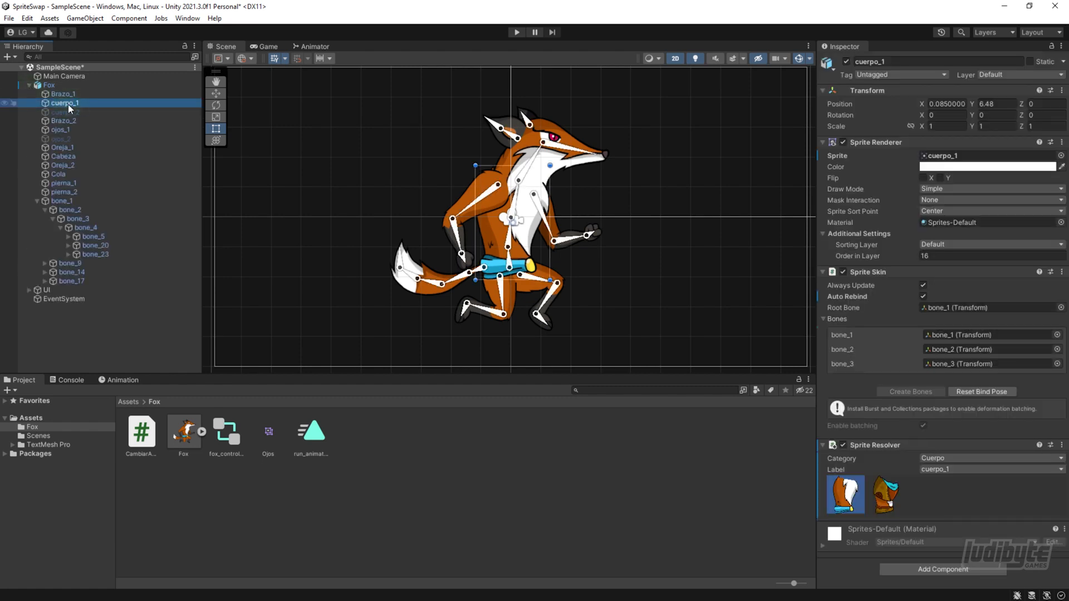
left_click(65, 111)
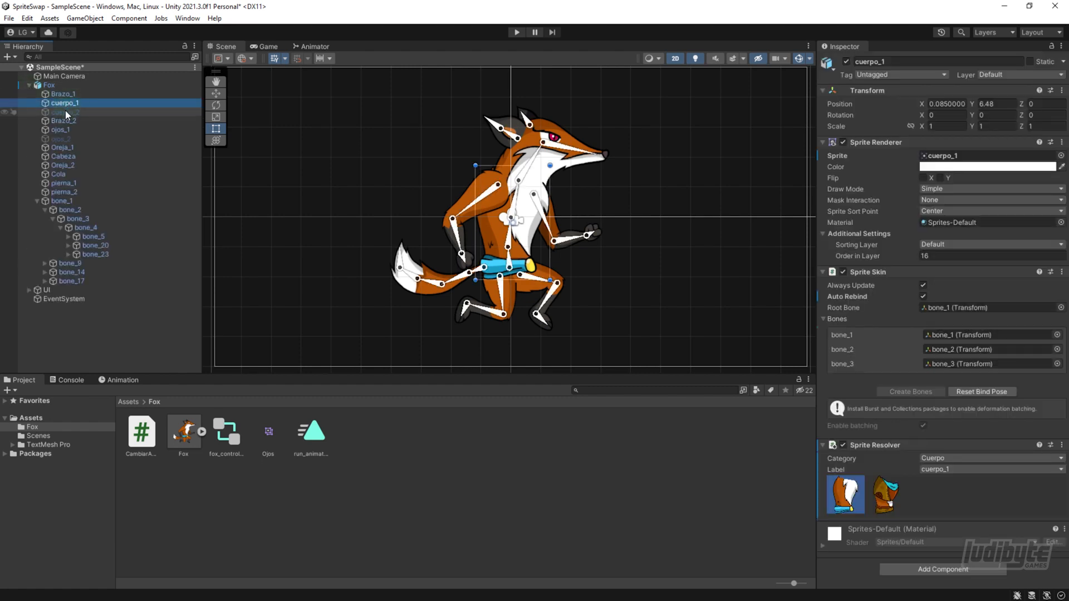
Open the Fox asset in the Sprite Editor's Skinning Editor and inspect the cuerpo_2 armour's mesh, bones and weights.
left_click(181, 437)
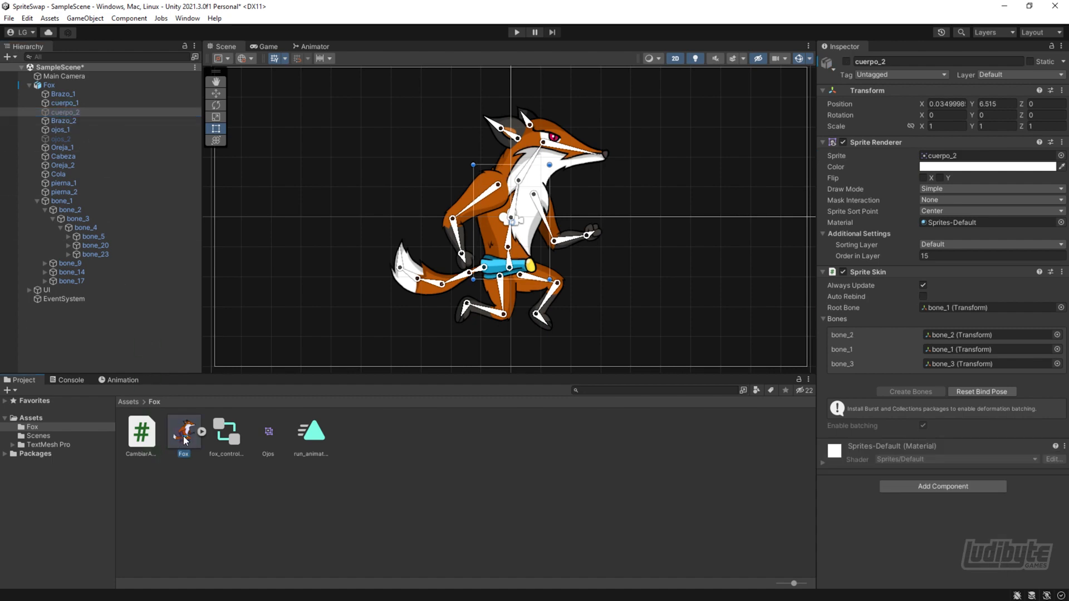
left_click(1017, 199)
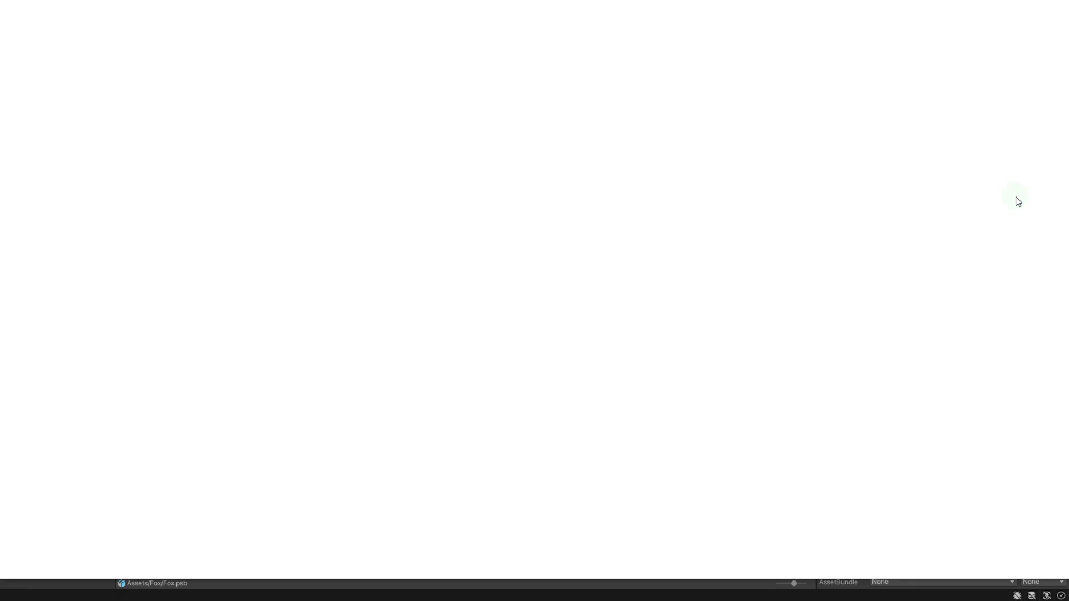
left_click(29, 18)
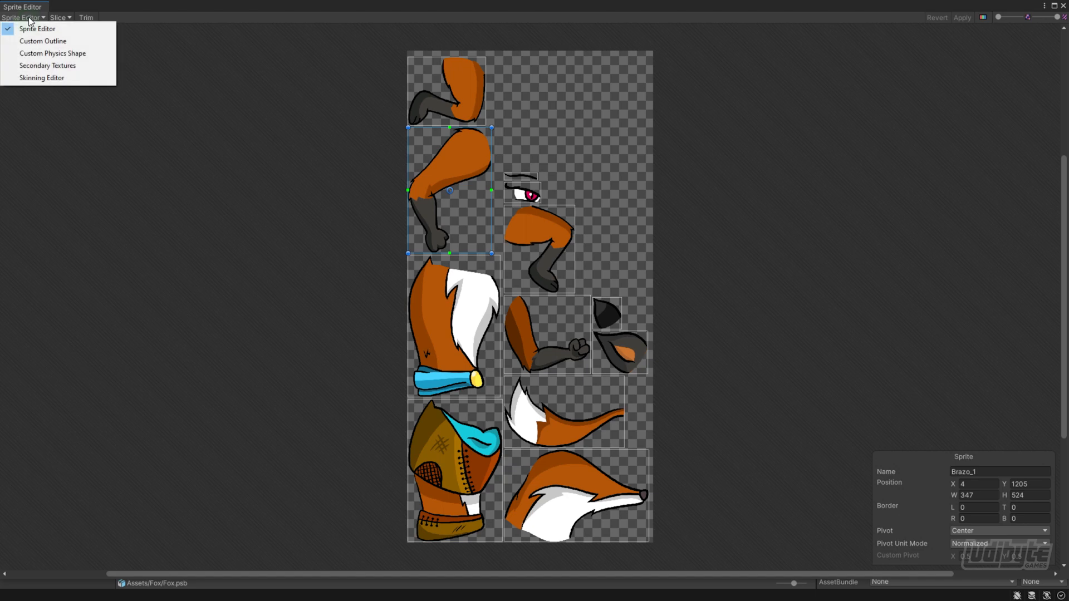
left_click(43, 78)
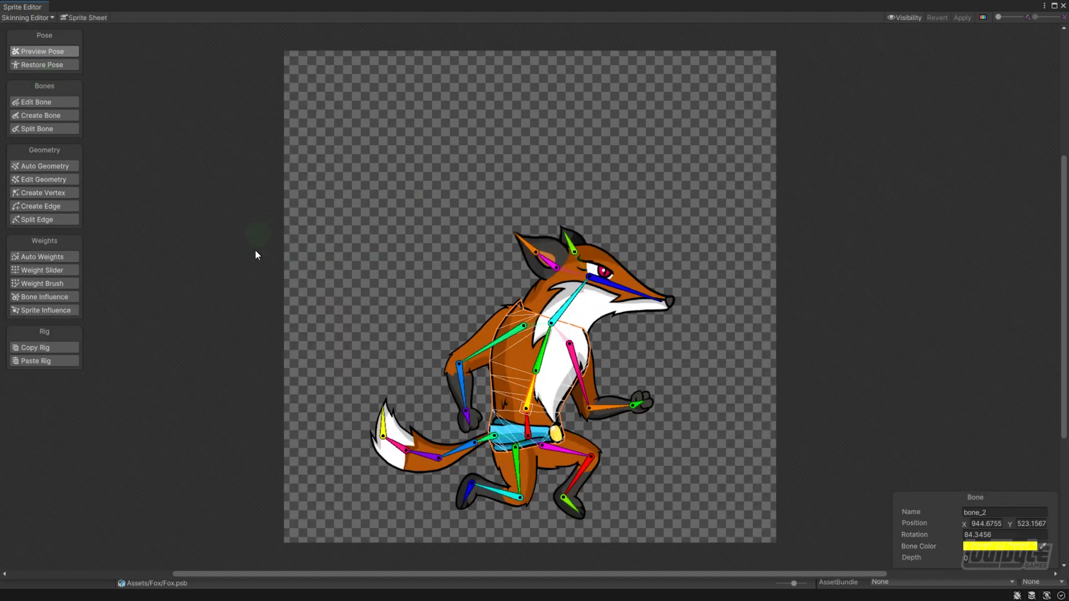
scroll(567, 378, "up", 5)
left_click(571, 321)
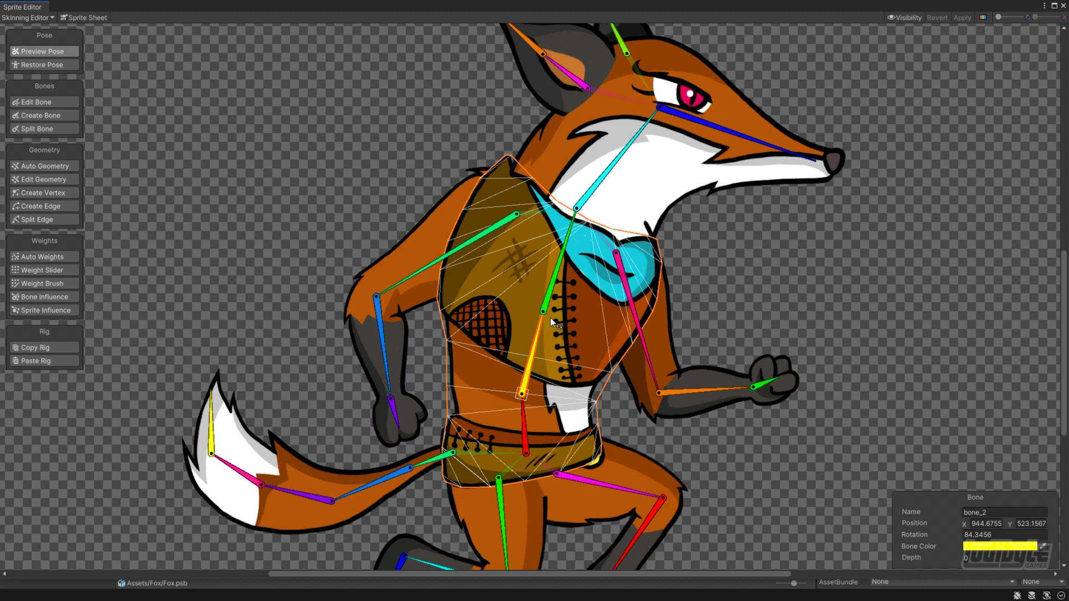
left_click(47, 284)
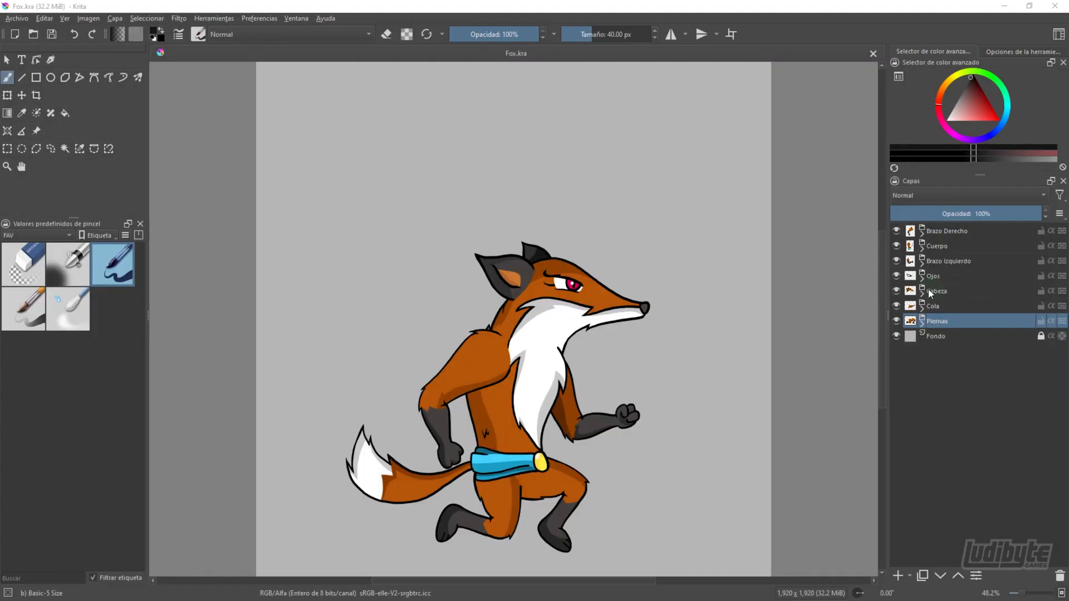
In Krita, look over the fox artwork in Fox.kra and review the layer types that can be added.
middle_click_drag(579, 351, 576, 306)
left_click_drag(576, 305, 575, 308)
scroll(576, 308, "up", 2)
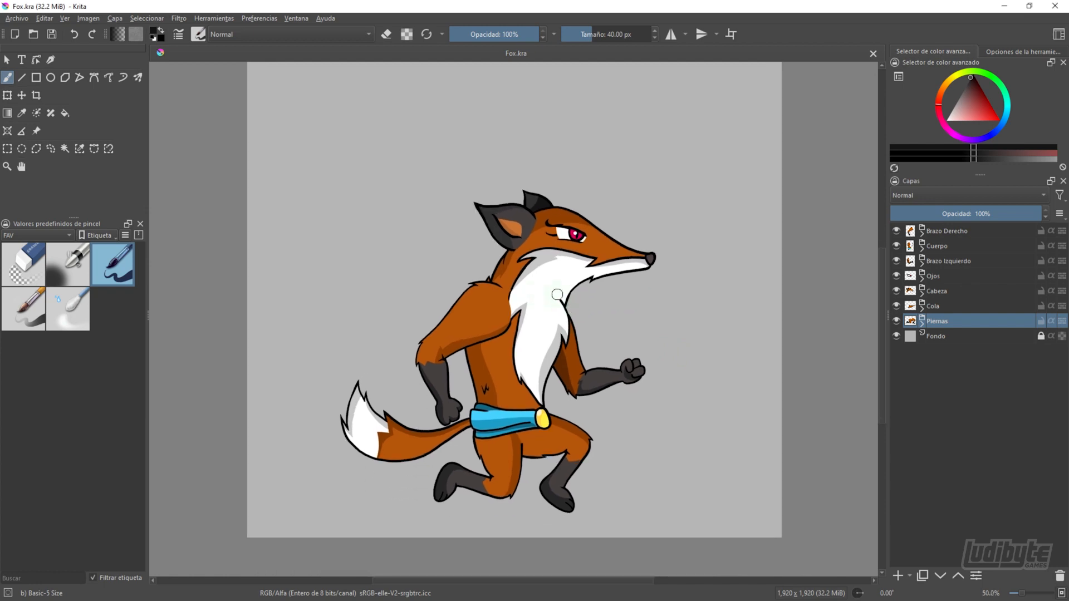
scroll(486, 150, "down", 3)
middle_click_drag(498, 173, 513, 239)
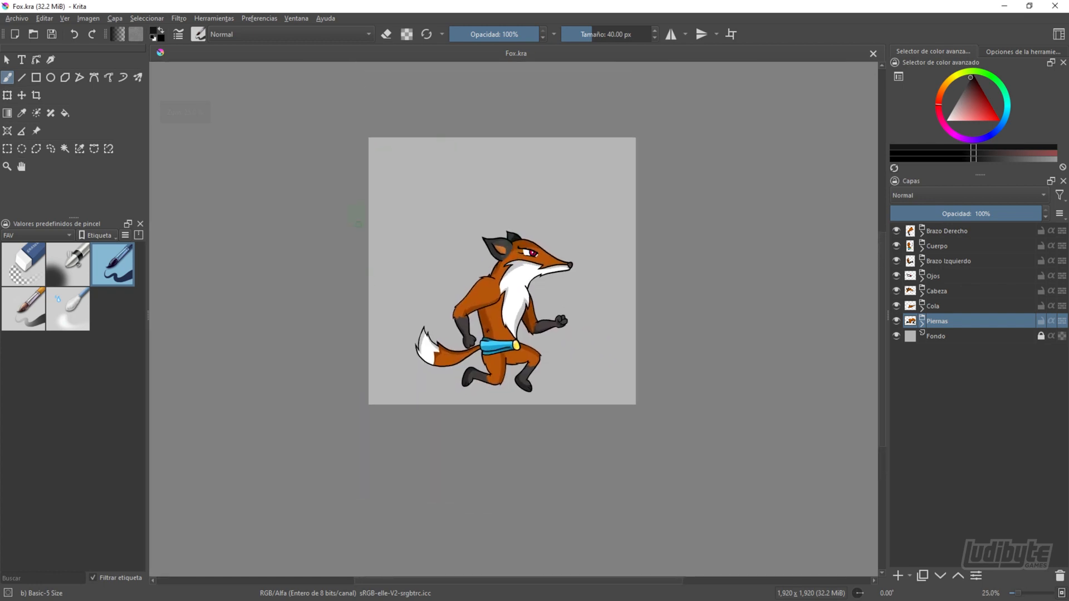
key("1")
middle_click_drag(528, 329, 571, 277)
scroll(571, 277, "down", 1)
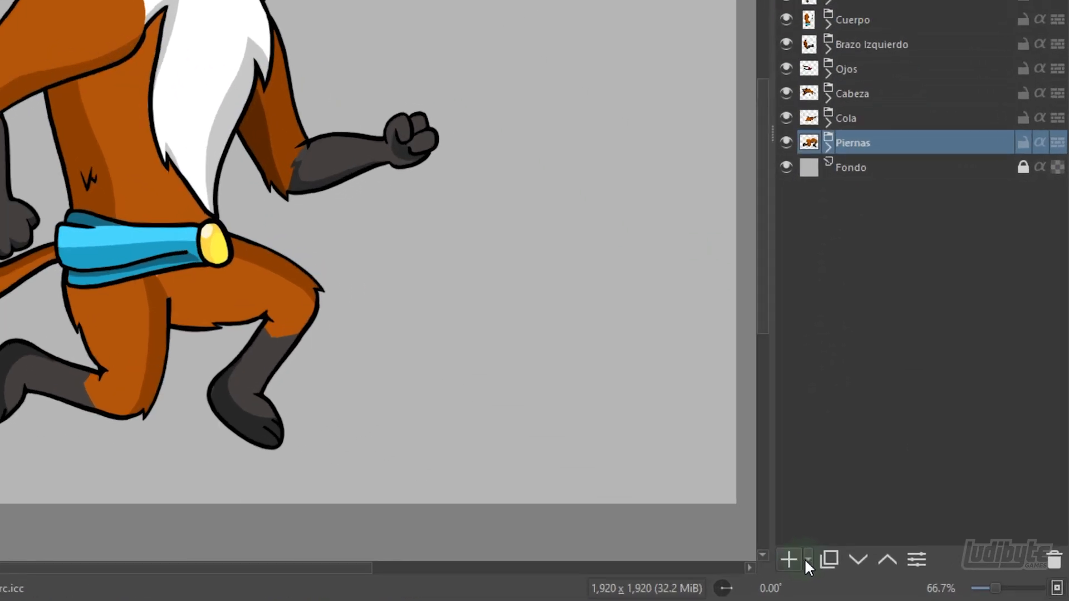
left_click(807, 559)
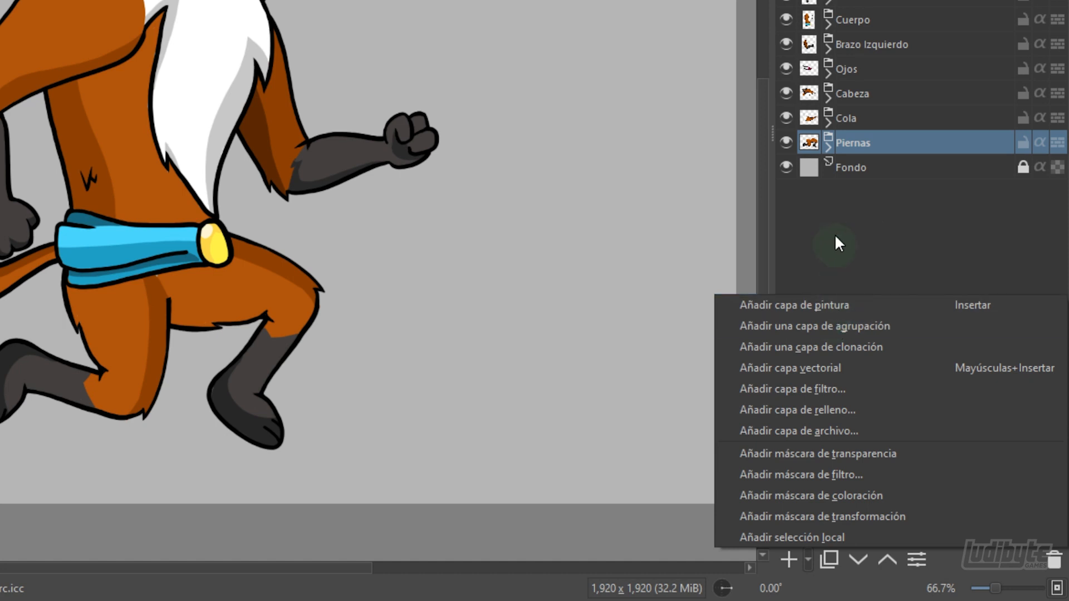
Expand the Piernas group, examine its pierna_1 and pierna_2 layers, and collapse the group.
left_click(827, 145)
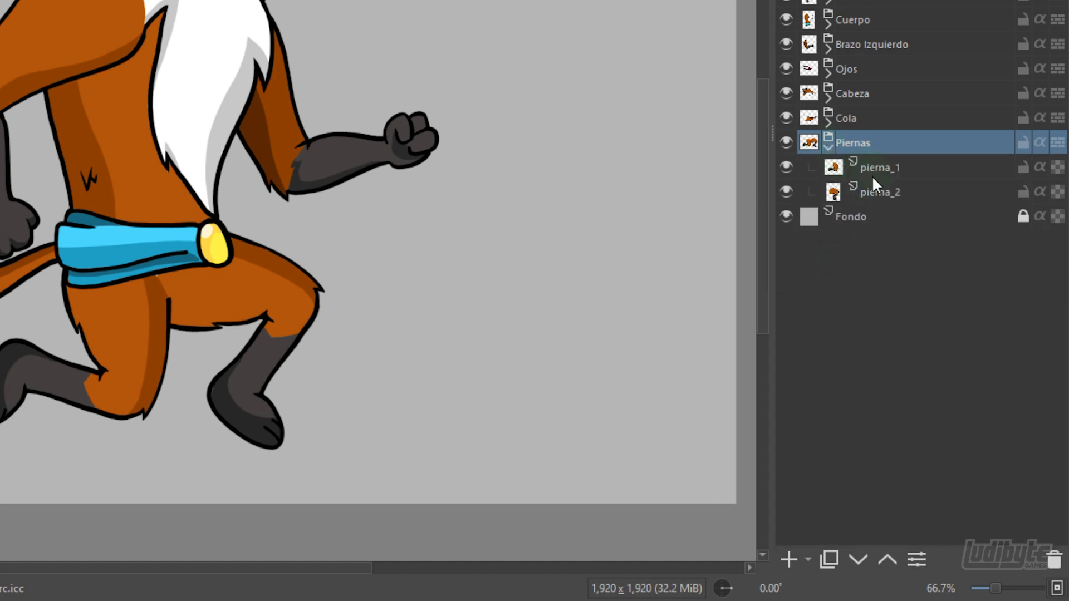
left_click(882, 169)
left_click(878, 192)
left_click(880, 172)
left_click(878, 189)
left_click(827, 146)
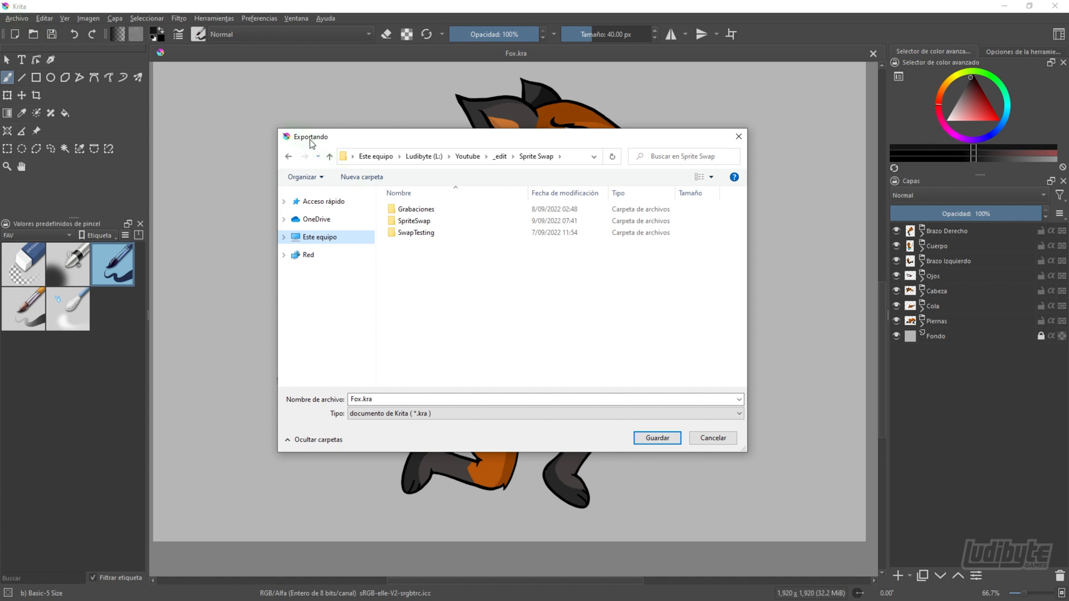
Export the fox artwork as Fox.psd in the Photoshop image format.
left_click(390, 415)
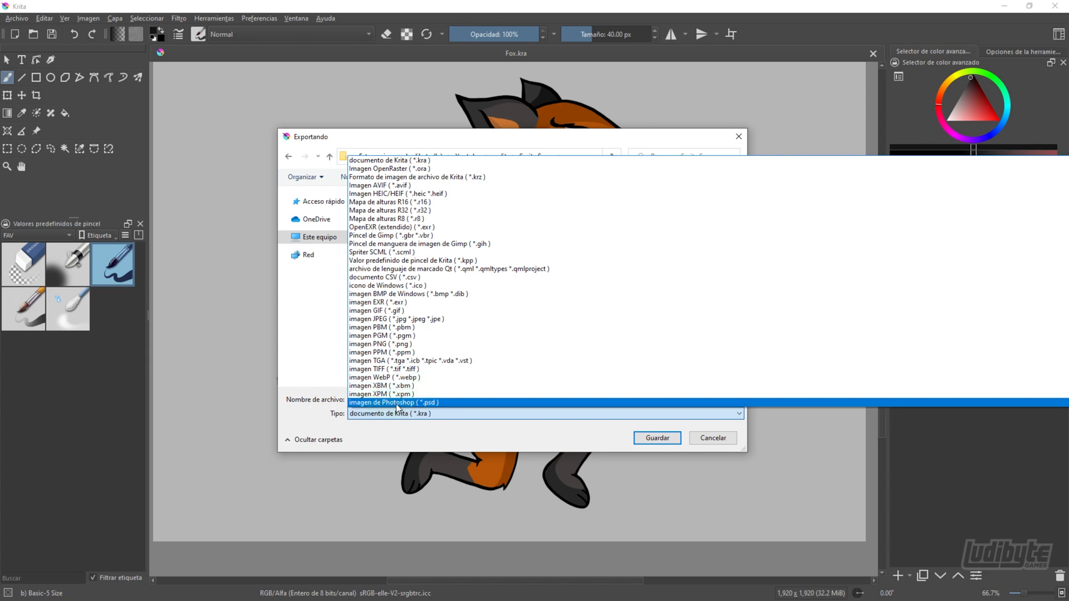
left_click(424, 403)
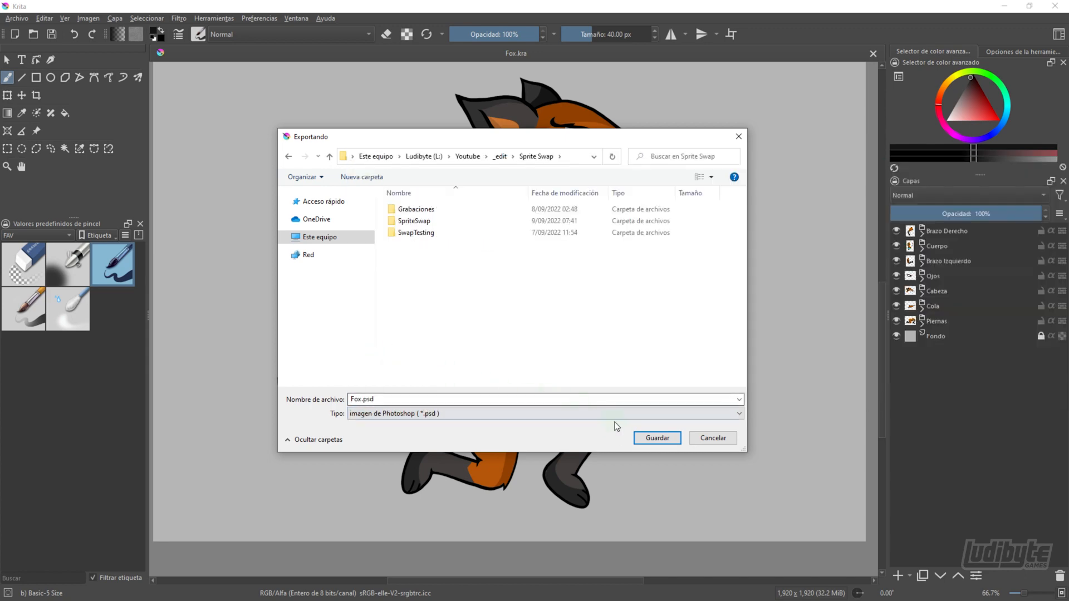
left_click(640, 439)
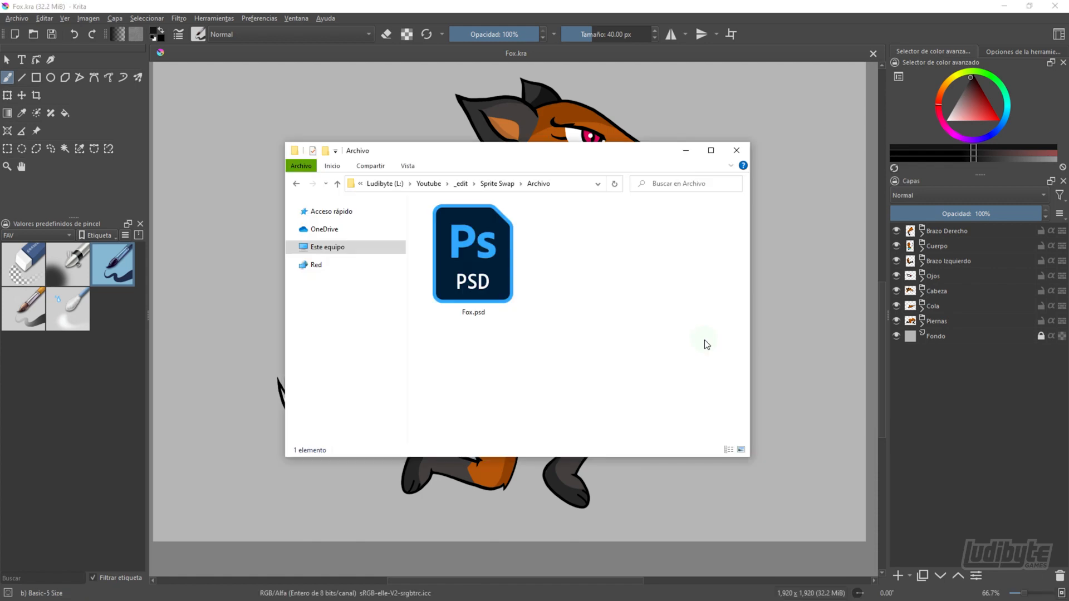
In File Explorer, rename Fox.psd in the Archivo folder as Fox.psb, accept the extension change, and move the window aside.
left_click(481, 315)
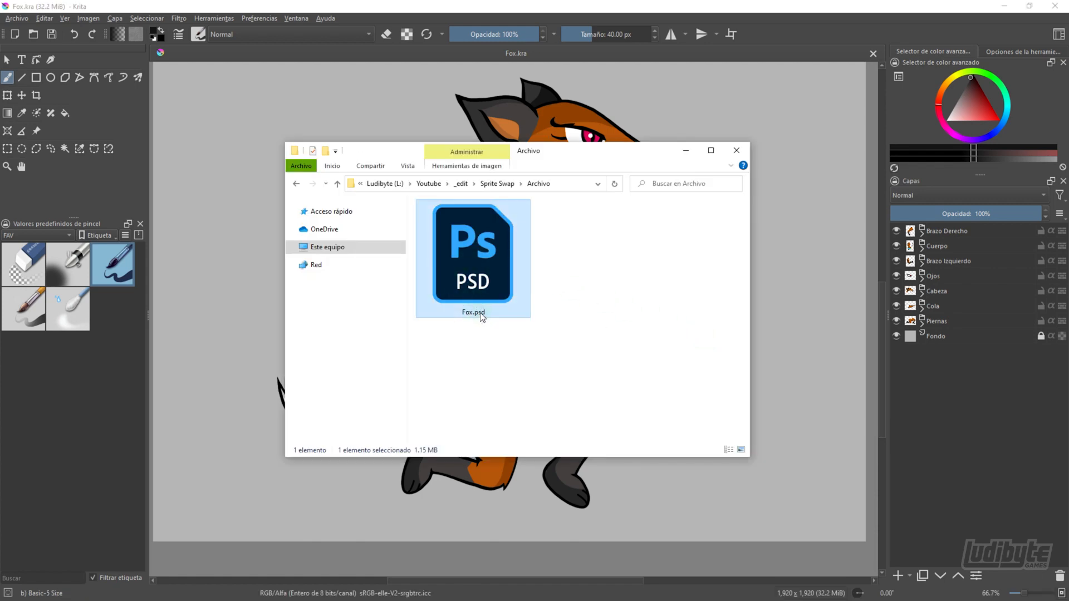
left_click(481, 312)
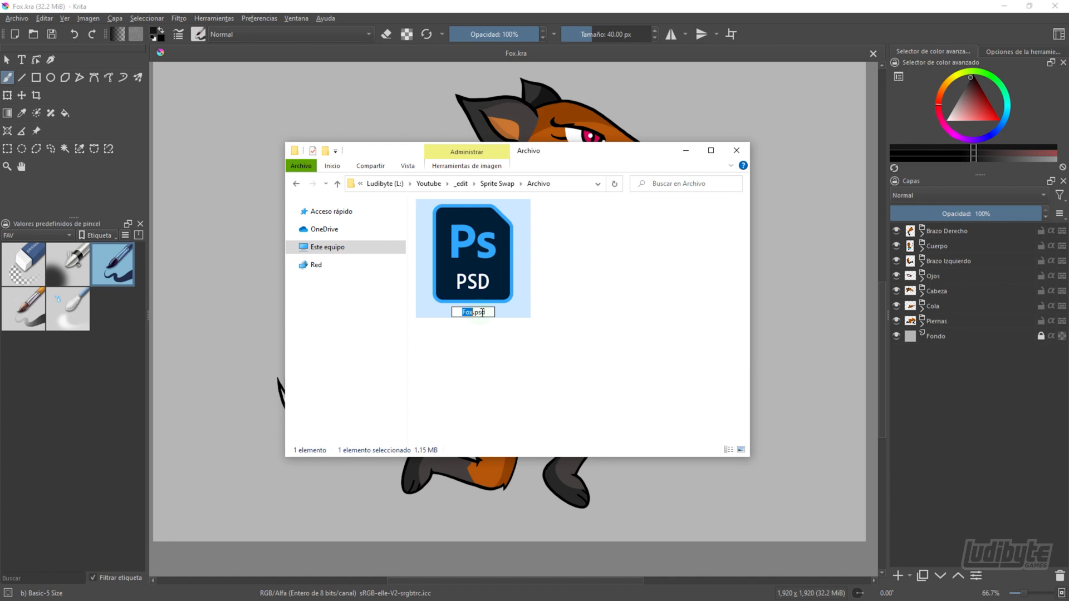
left_click(476, 313)
left_click_drag(481, 312, 486, 313)
type("b")
key("Return")
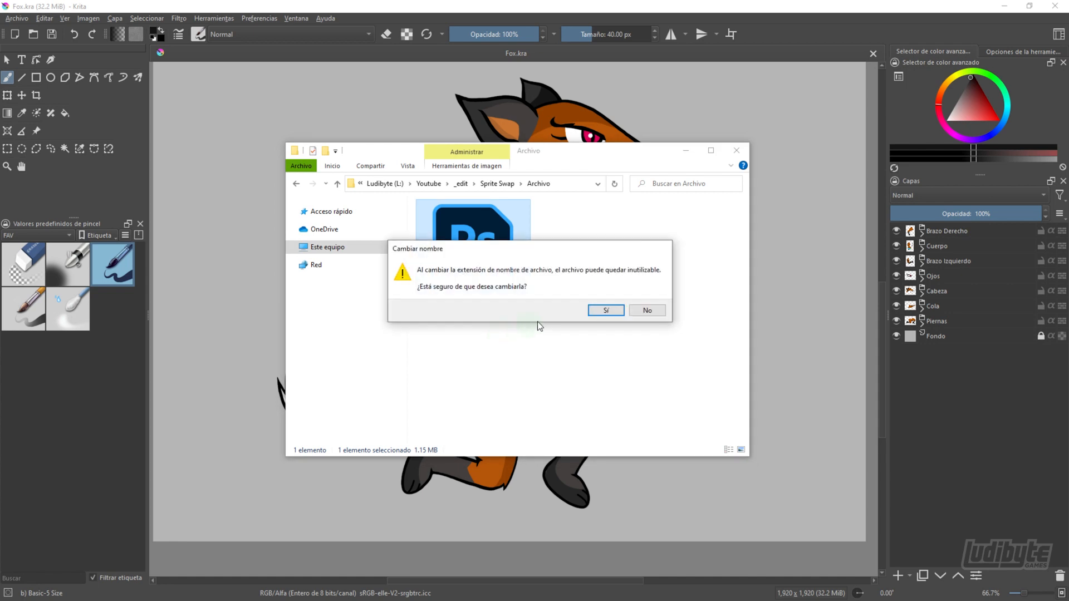
left_click(604, 311)
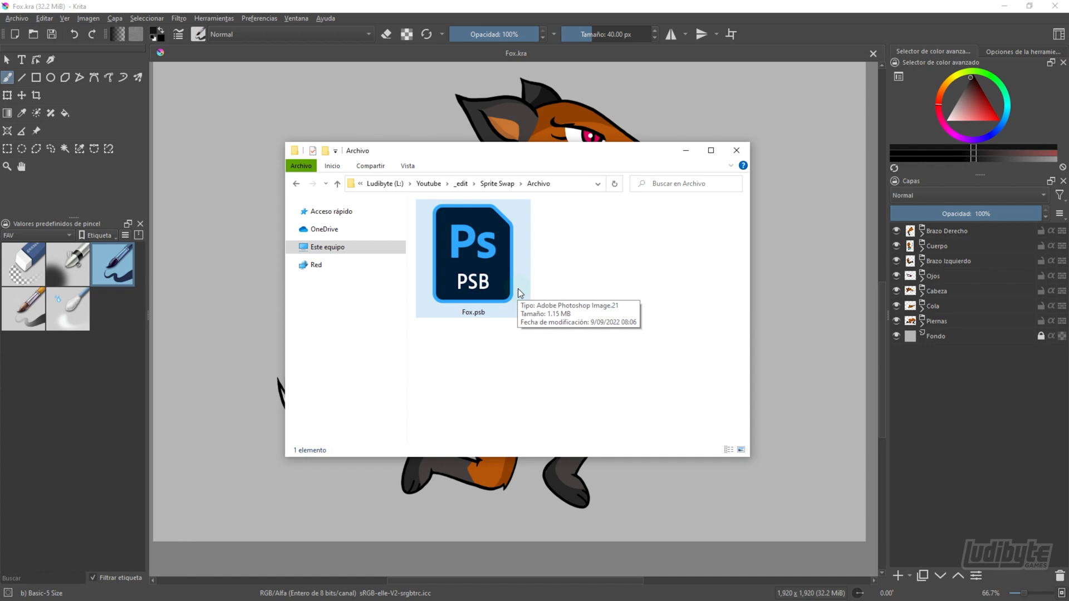
left_click(570, 345)
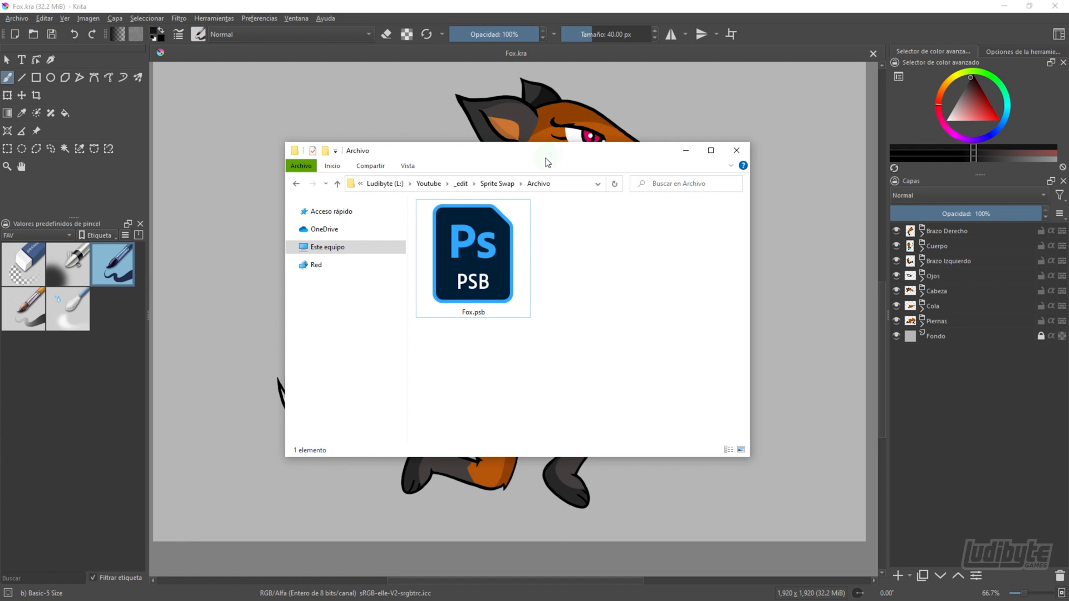
left_click_drag(516, 160, 1068, 251)
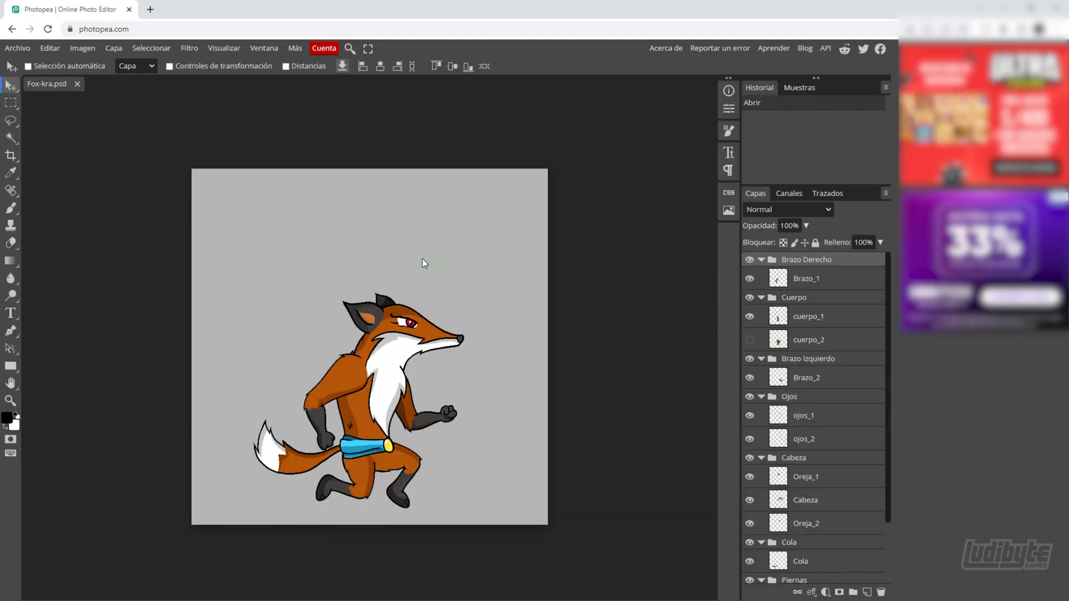
In Photopea, collapse all layer groups of Fox-kra.psd, from Brazo Derecho down to Piernas.
left_click(762, 260)
left_click(761, 275)
left_click(761, 289)
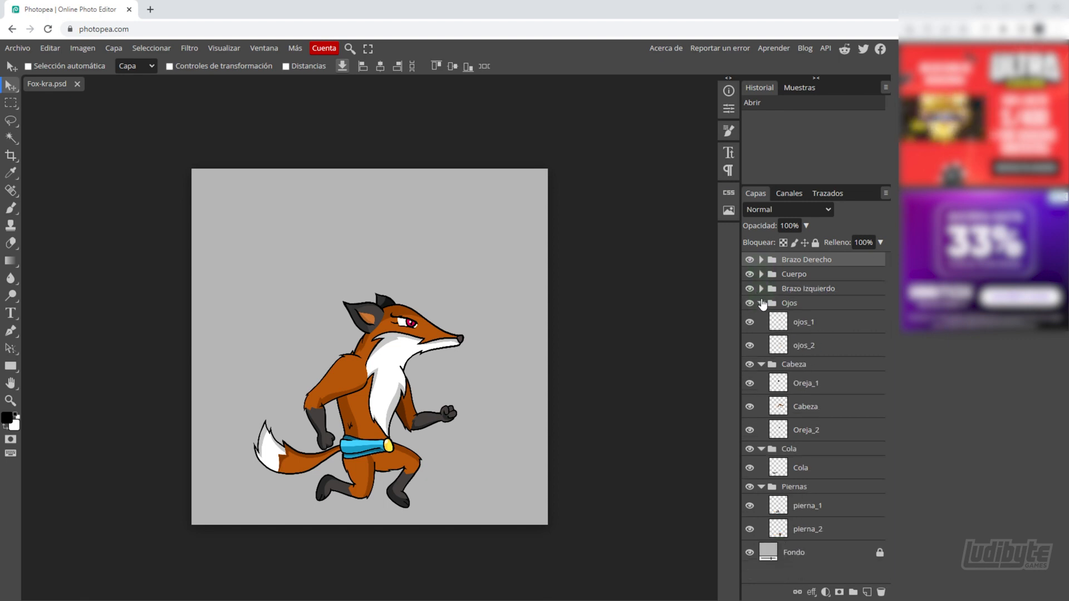
left_click(761, 304)
left_click(762, 318)
left_click(761, 332)
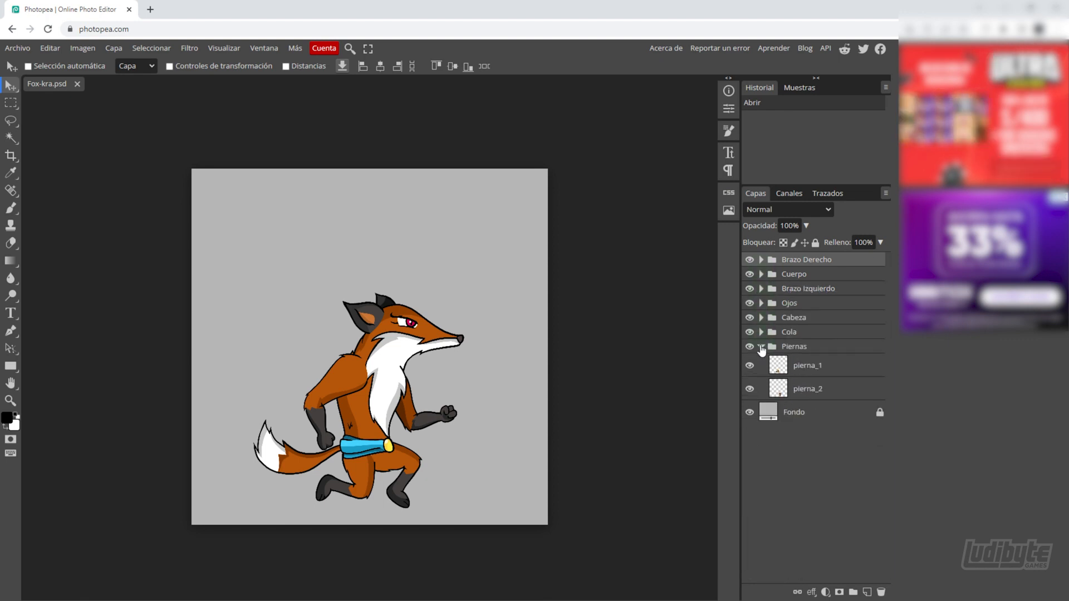
left_click(761, 347)
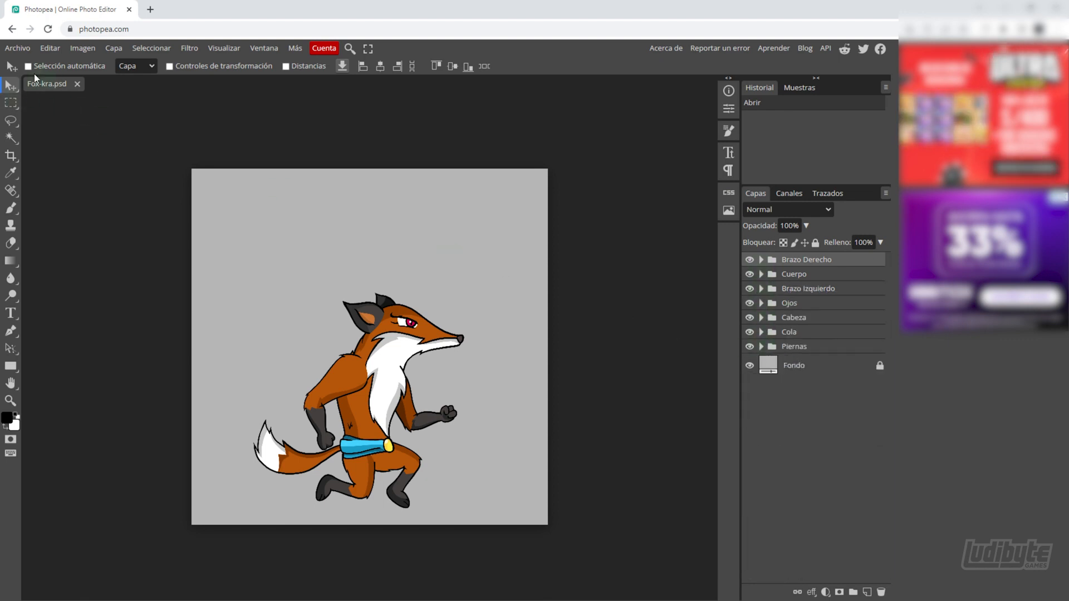
Open the PSD/PSB save options for the fox document and choose the PSB format.
left_click(17, 49)
mouse_move(56, 214)
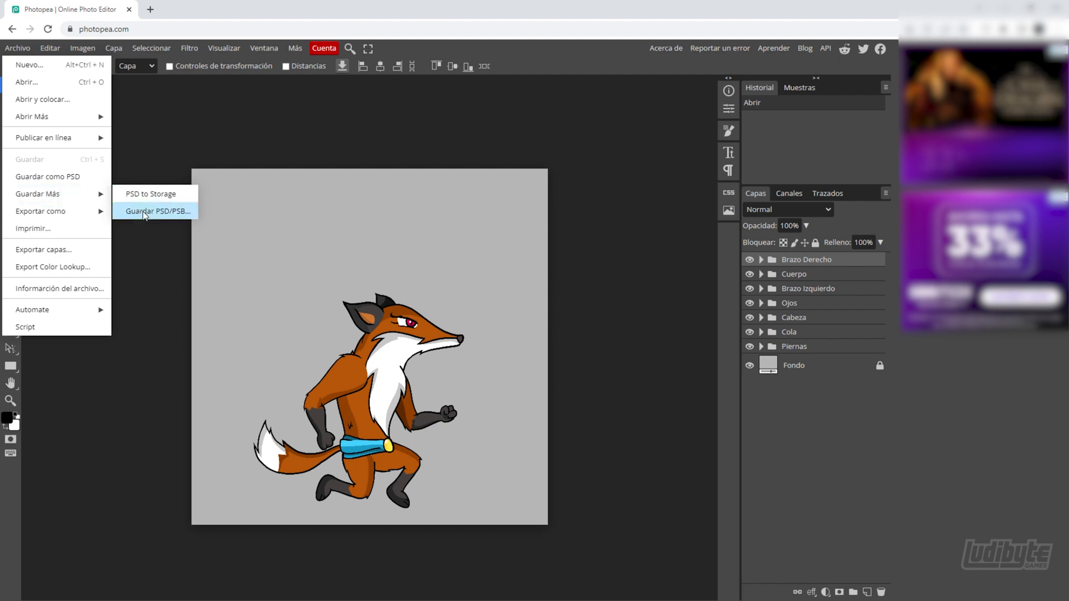
left_click(178, 216)
left_click_drag(173, 138, 516, 212)
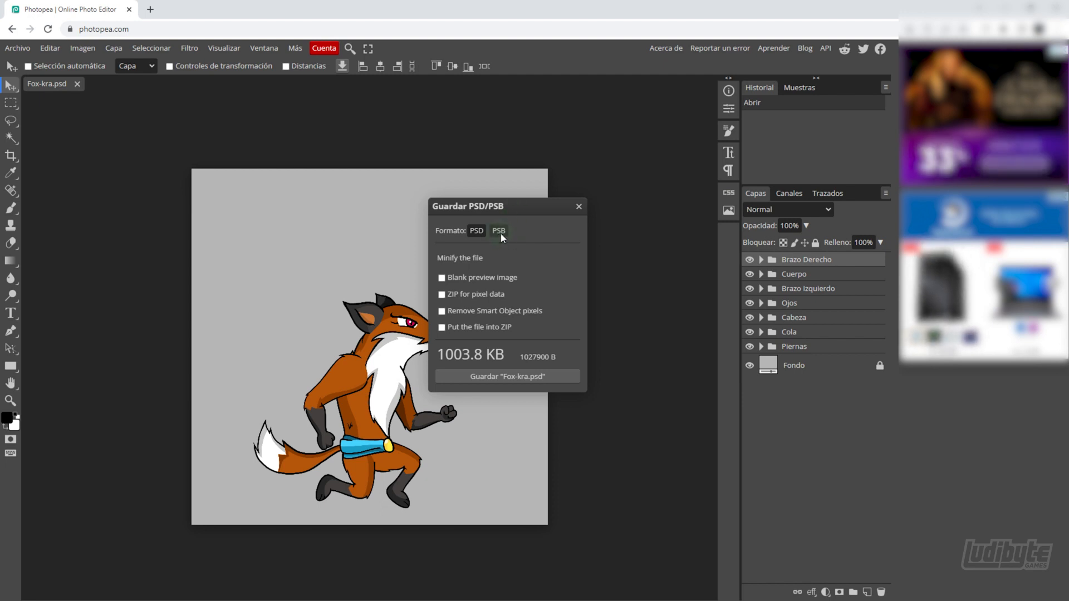
left_click(501, 232)
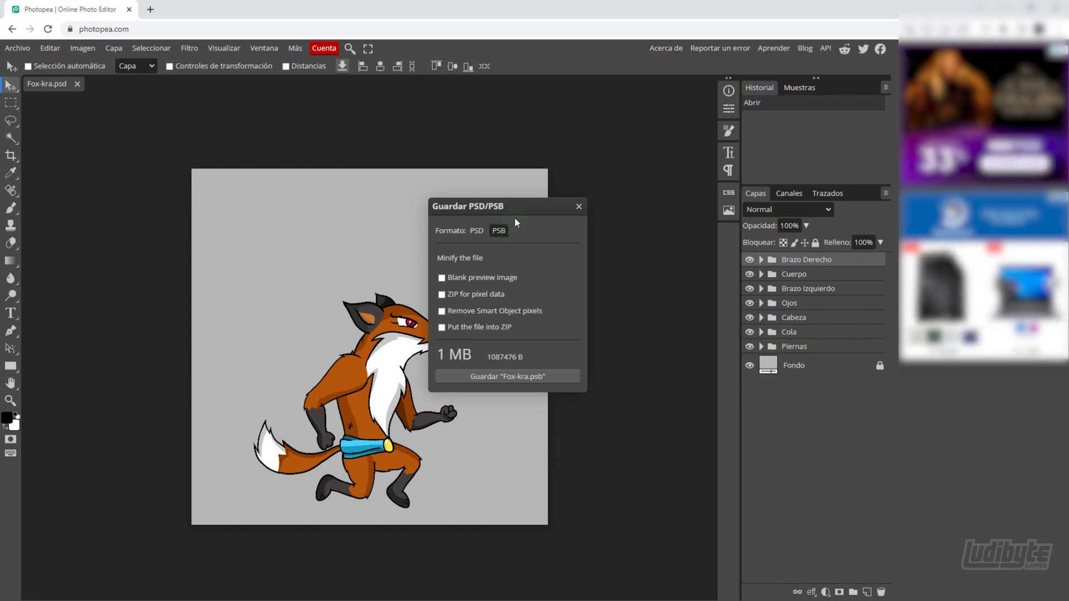
left_click_drag(516, 213, 571, 169)
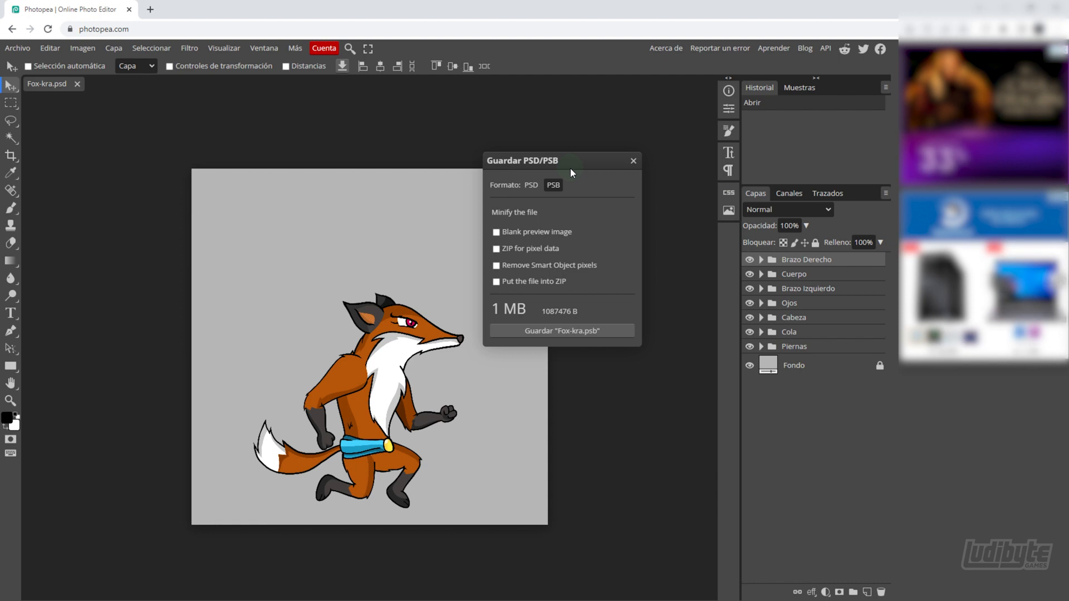